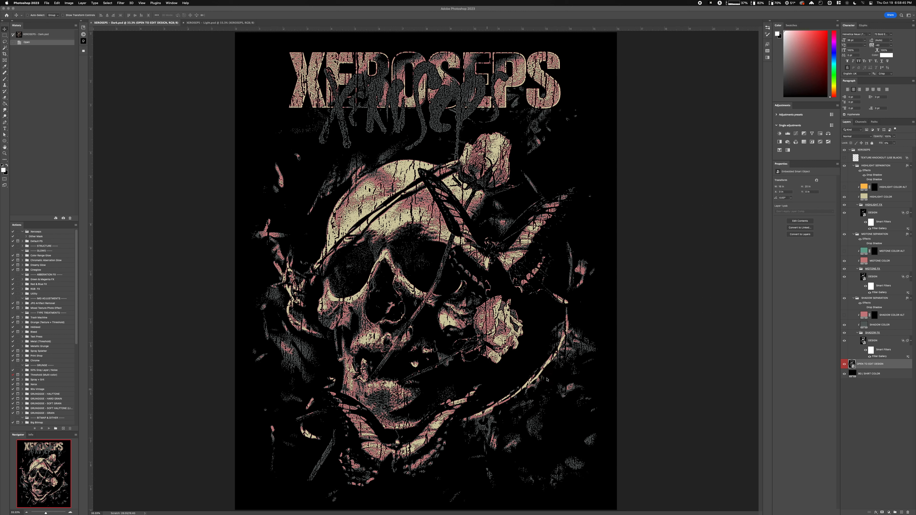
Switch to Finder and preview XEROSEPS - Dark.psd and XEROSEPS - Light.psd in the template's PSD folder.
click(547, 379)
key(super+Tab)
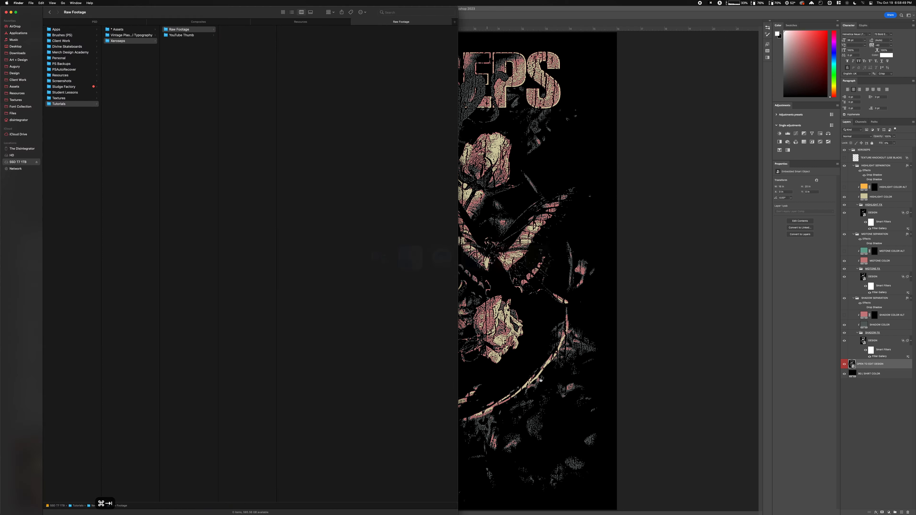
click(238, 42)
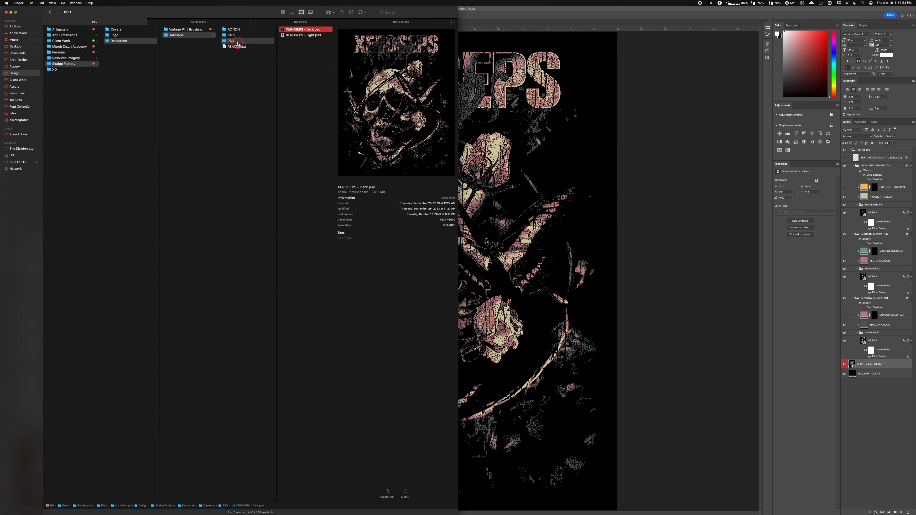
click(301, 32)
key(Down)
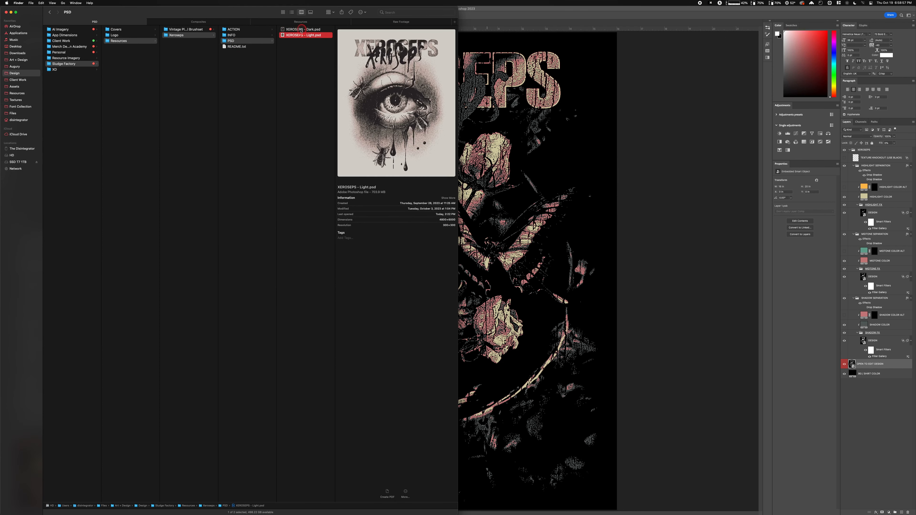
key(Up)
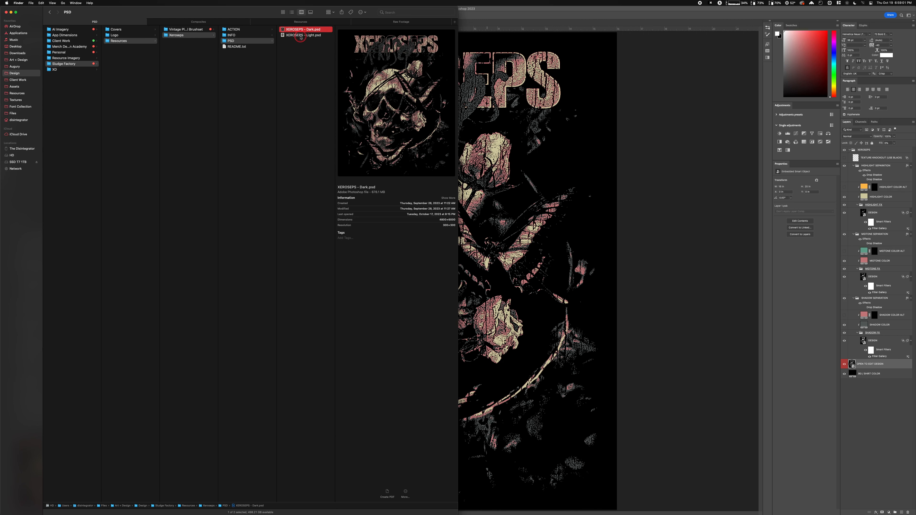
click(301, 36)
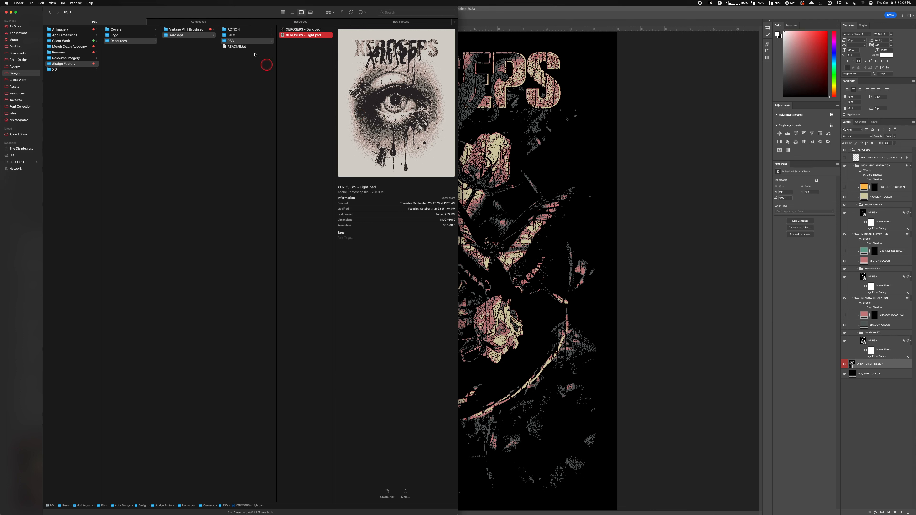
Show the contents of the Xeroseps ACTION folder and switch back to Photoshop.
click(234, 31)
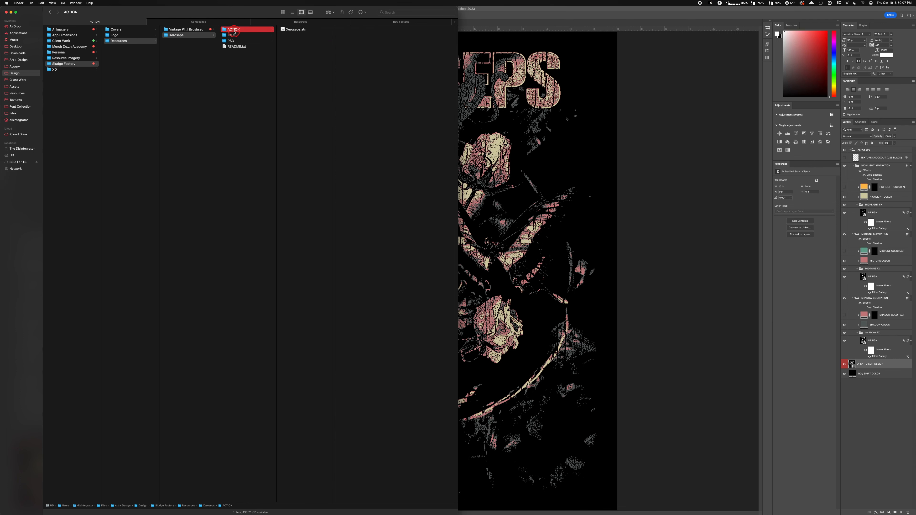
click(305, 38)
click(306, 41)
click(644, 224)
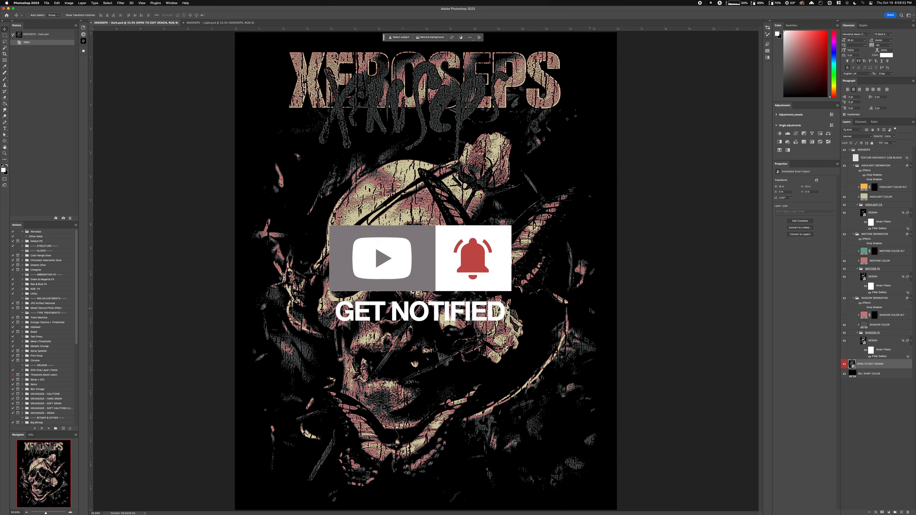
Check the dark template's image dimensions and resolution in Image Size and close the dialog.
click(582, 315)
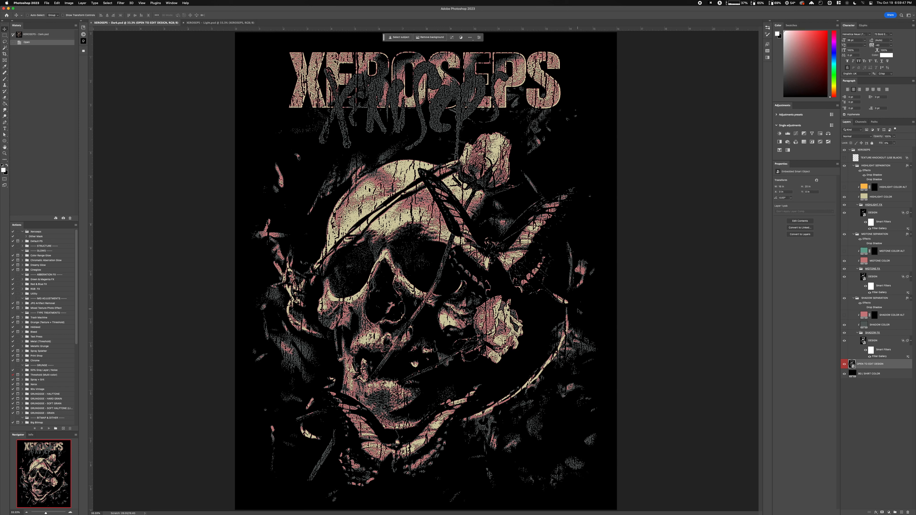
drag(578, 309, 611, 323)
key(alt+super+i)
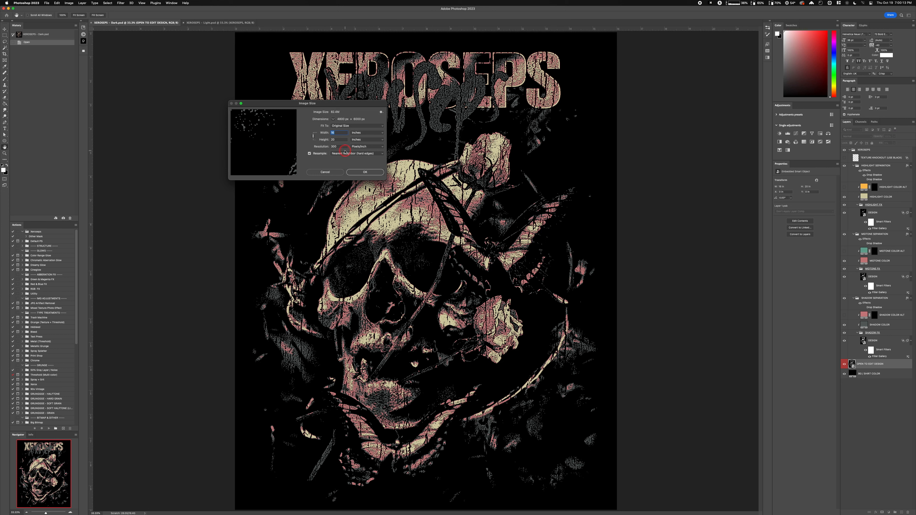
click(350, 173)
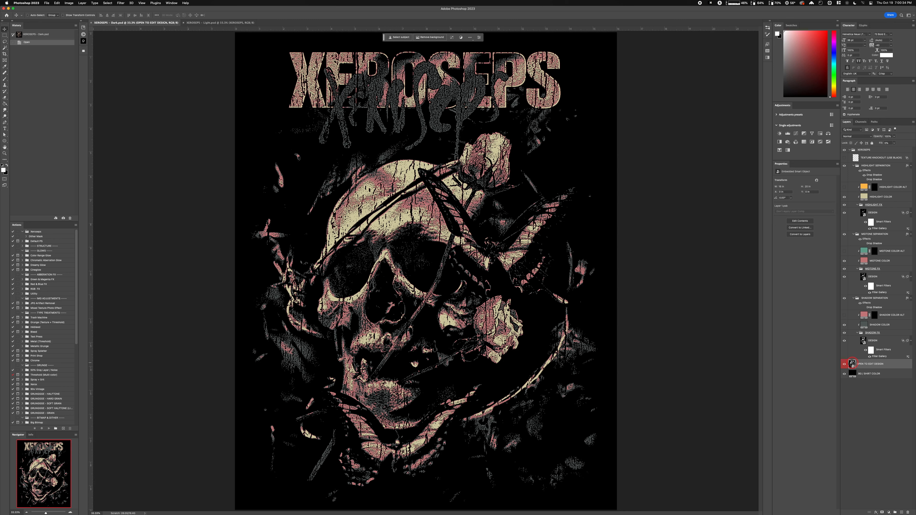
Open the contents of the OPEN TO EDIT DESIGN smart object.
double_click(853, 364)
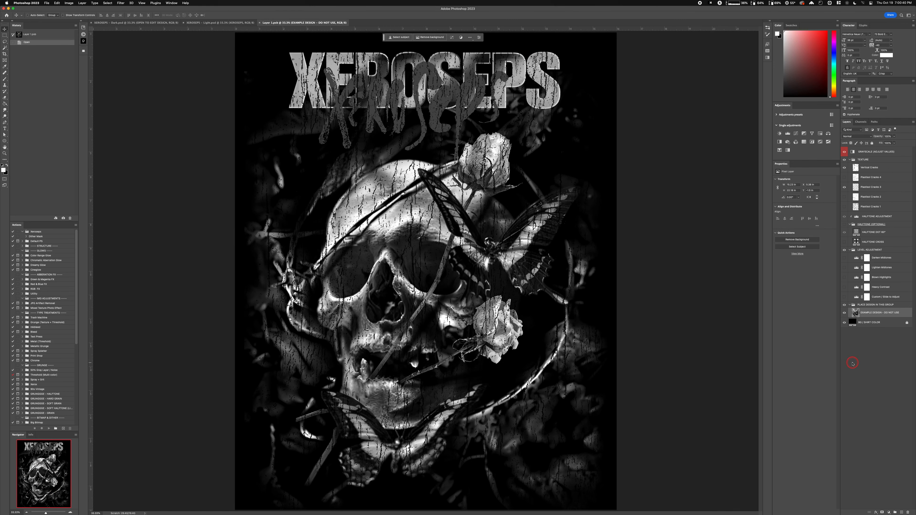
click(850, 365)
Review the color separation layers in the XEROSEPS - Dark document and return to the smart object's document.
click(150, 23)
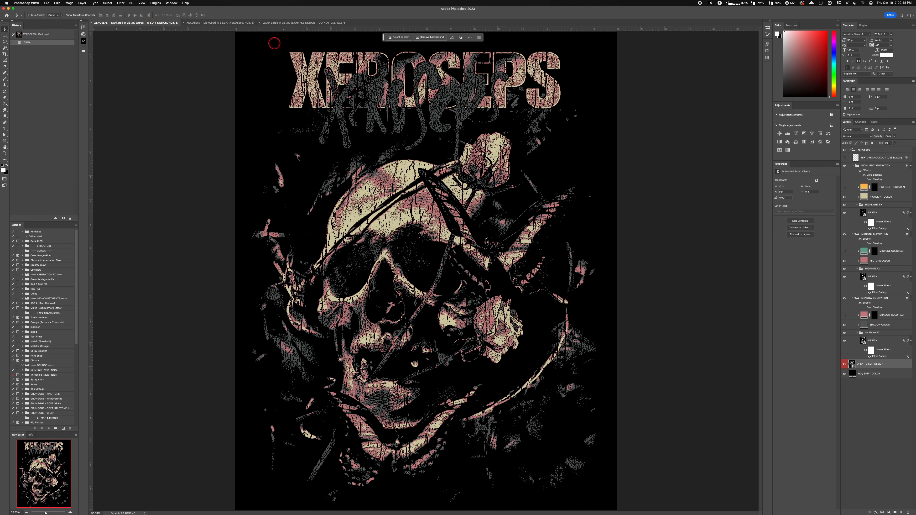
click(876, 341)
click(901, 320)
click(307, 22)
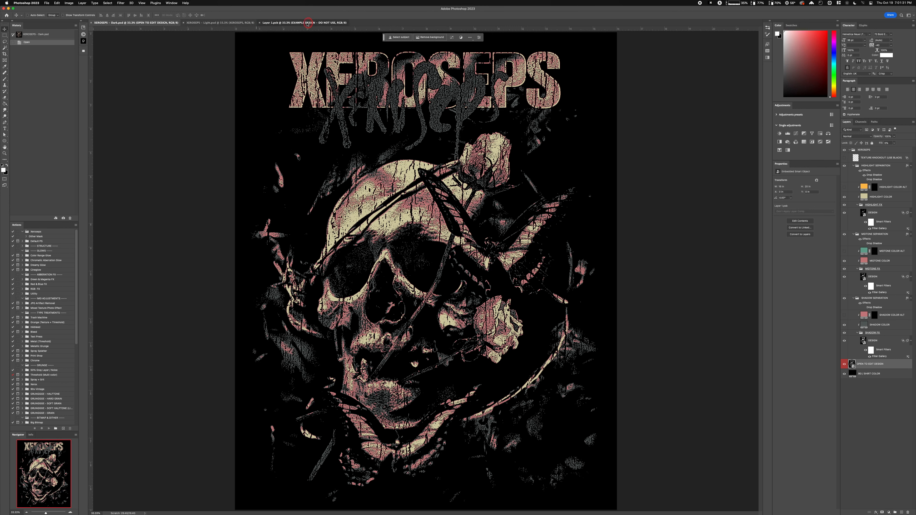
click(349, 195)
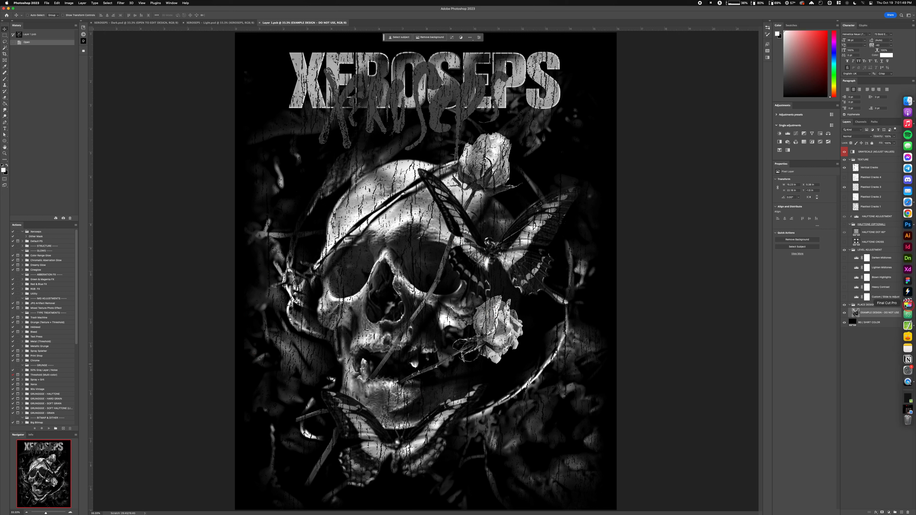
Preview the Darken Midtones, Lighten Midtones and Blown Highlights level adjustments one at a time on the design.
key(ctrl)
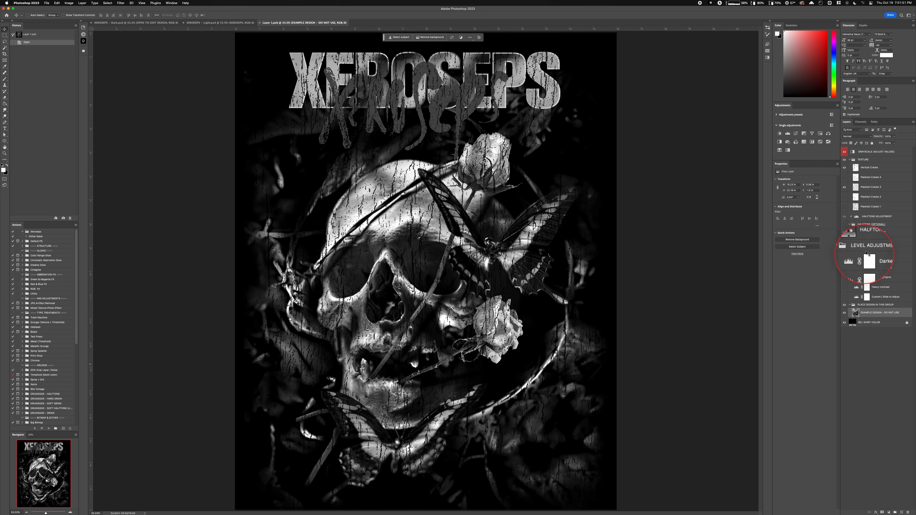
click(844, 258)
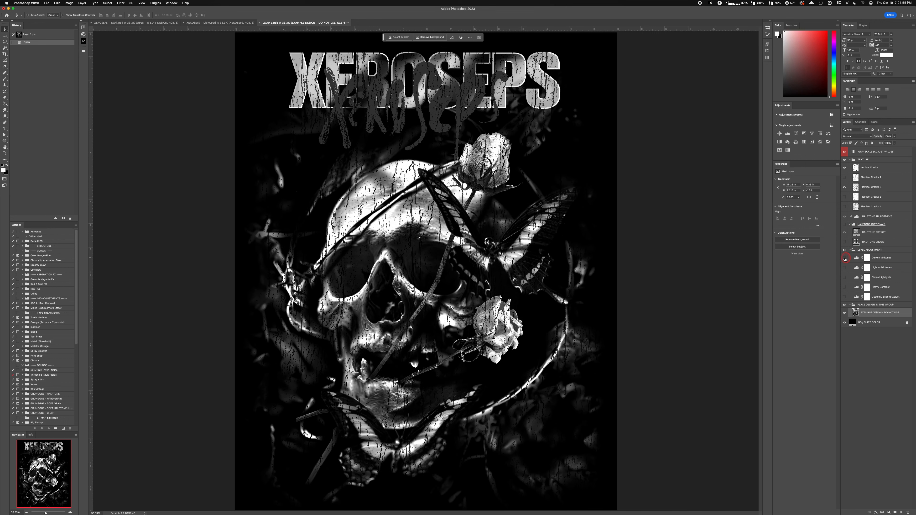
click(843, 268)
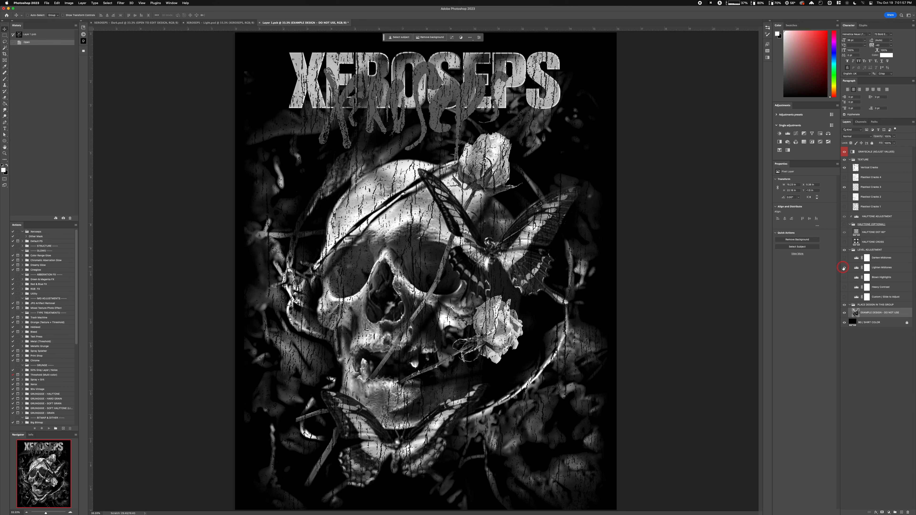
click(843, 267)
click(844, 278)
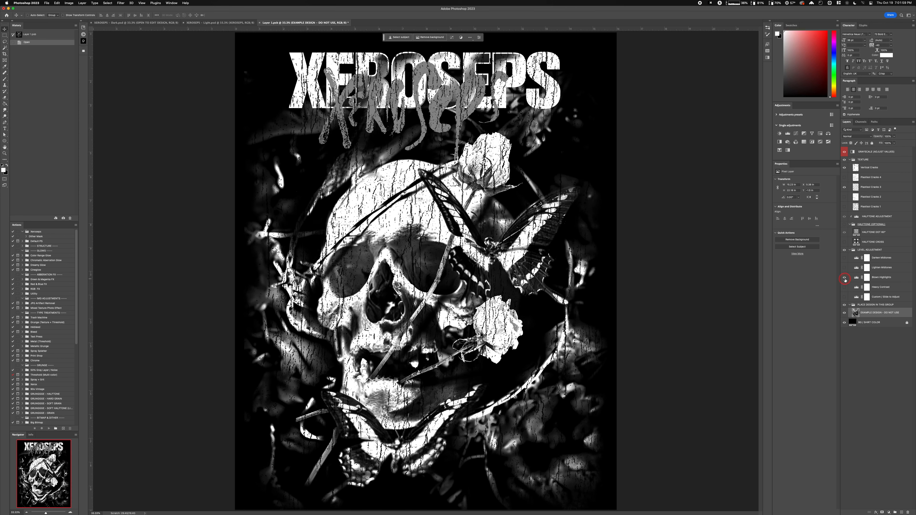
click(845, 278)
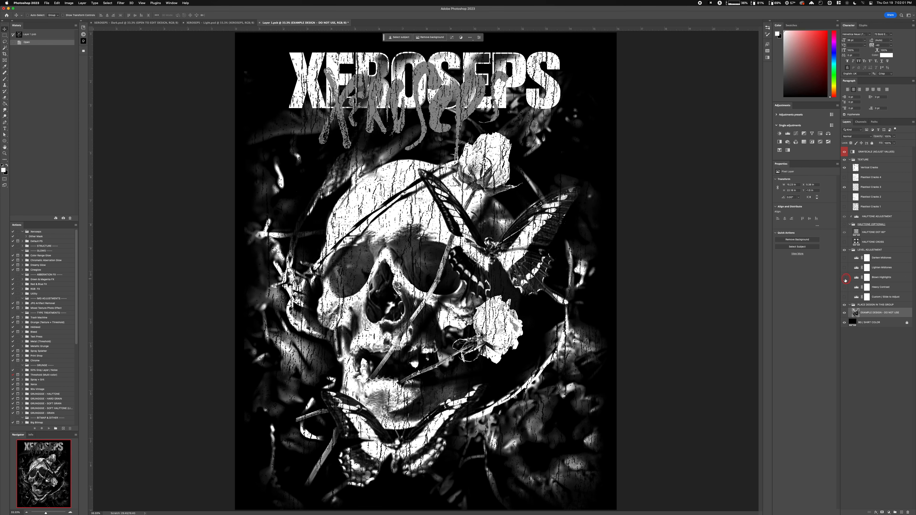
Preview the Heavy Contrast and Custom level adjustments, inspect the Custom layer's Levels settings, and hide both layers again.
click(844, 287)
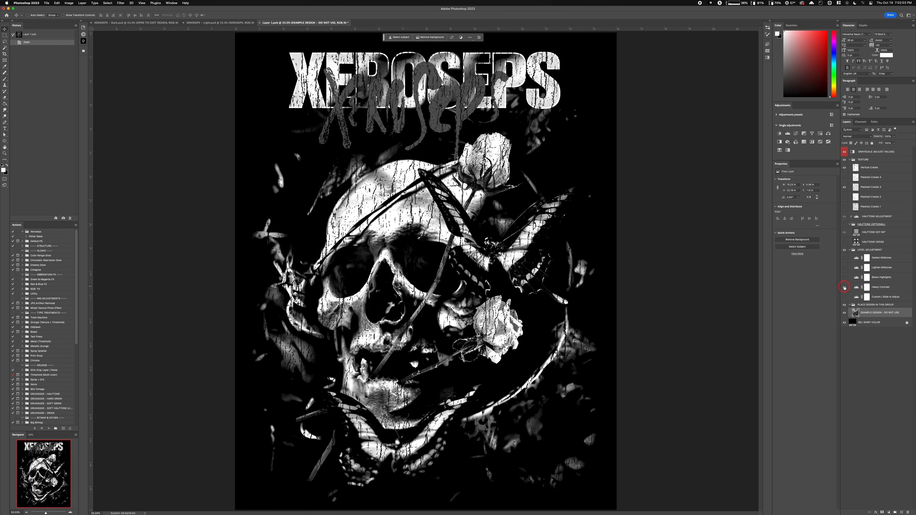
click(844, 287)
click(844, 297)
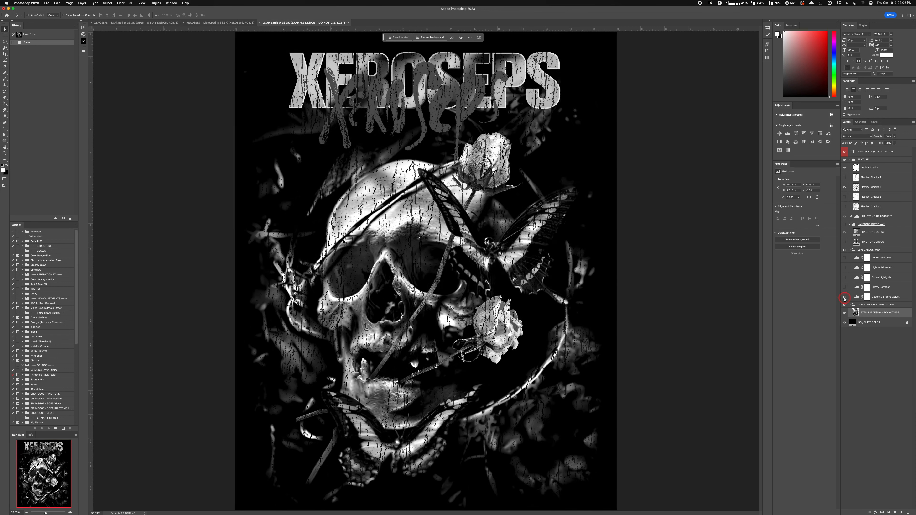
click(856, 297)
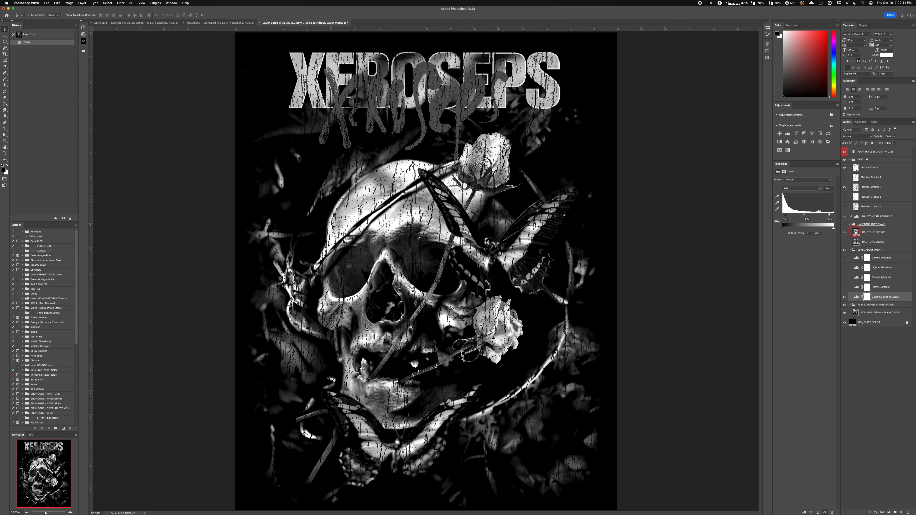
click(844, 296)
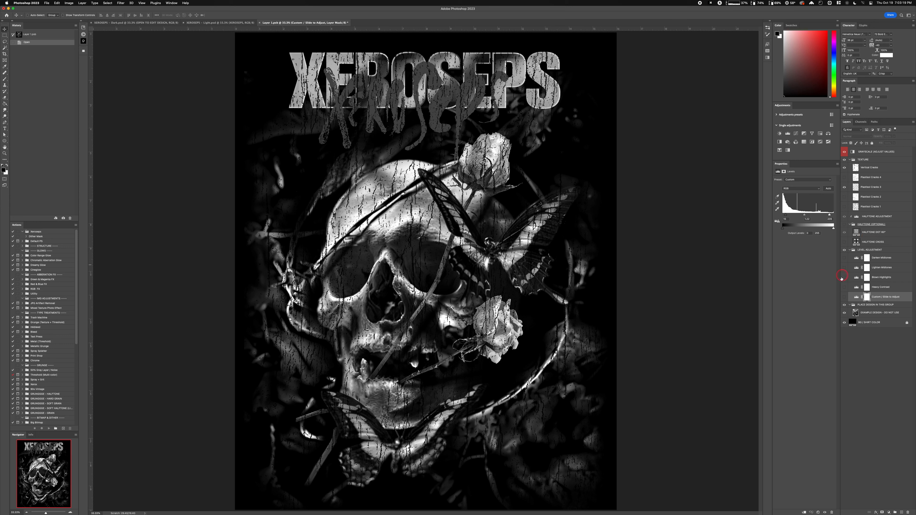
click(875, 265)
drag(875, 265, 855, 255)
click(844, 225)
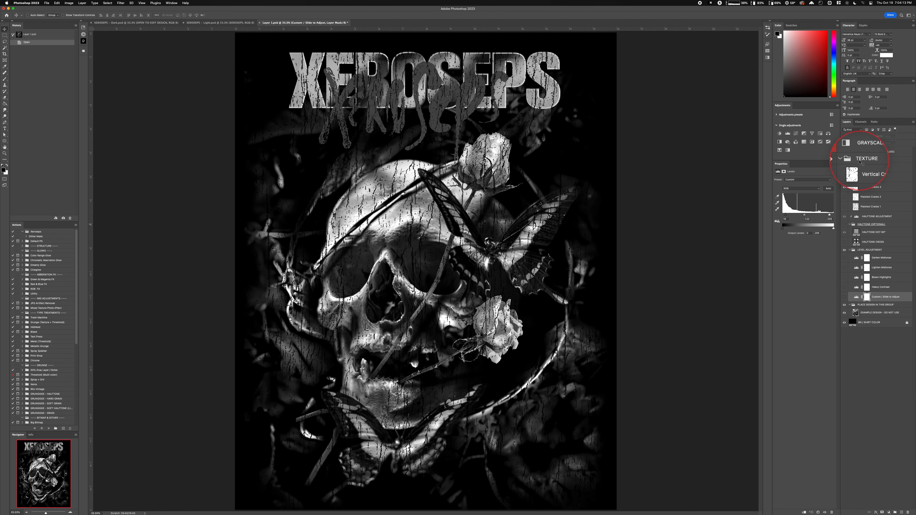
Preview the Vertical Cracks texture and the Plastisol Cracks 4, 3, 2 and 1 textures one after another.
click(846, 168)
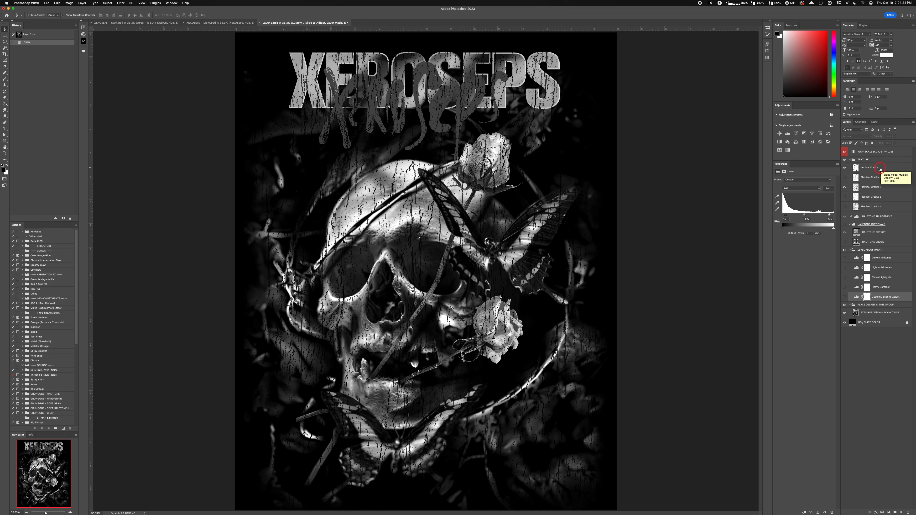
click(844, 168)
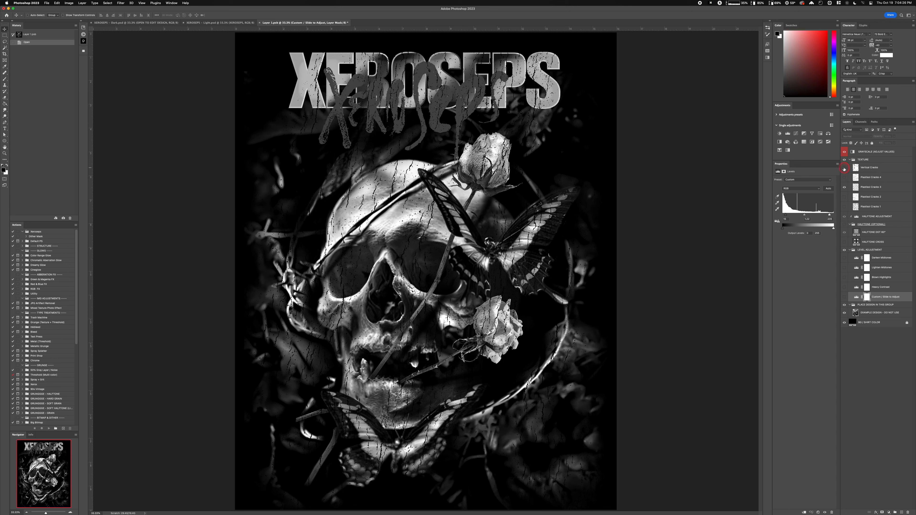
click(844, 169)
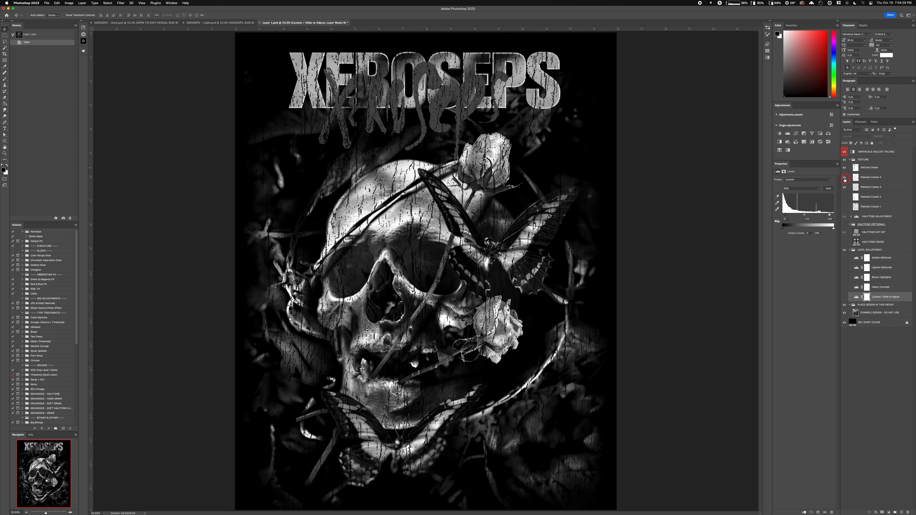
click(845, 180)
click(844, 187)
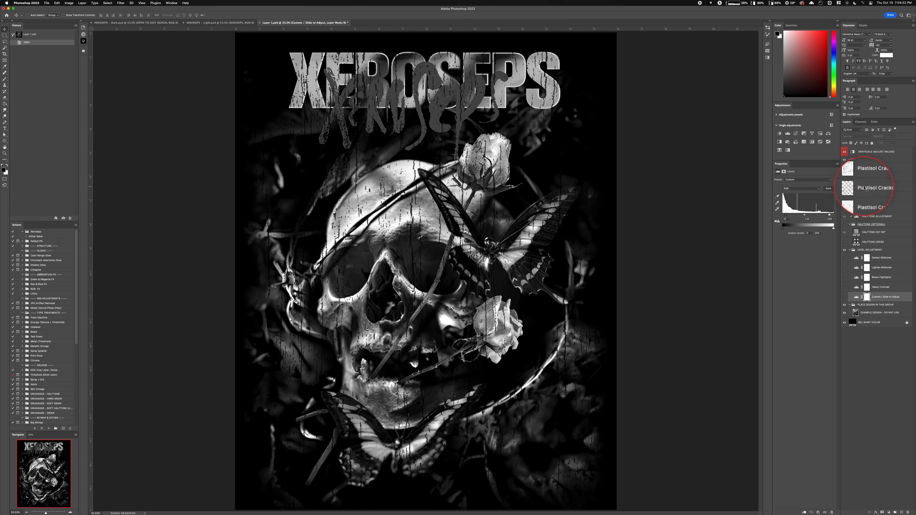
click(844, 187)
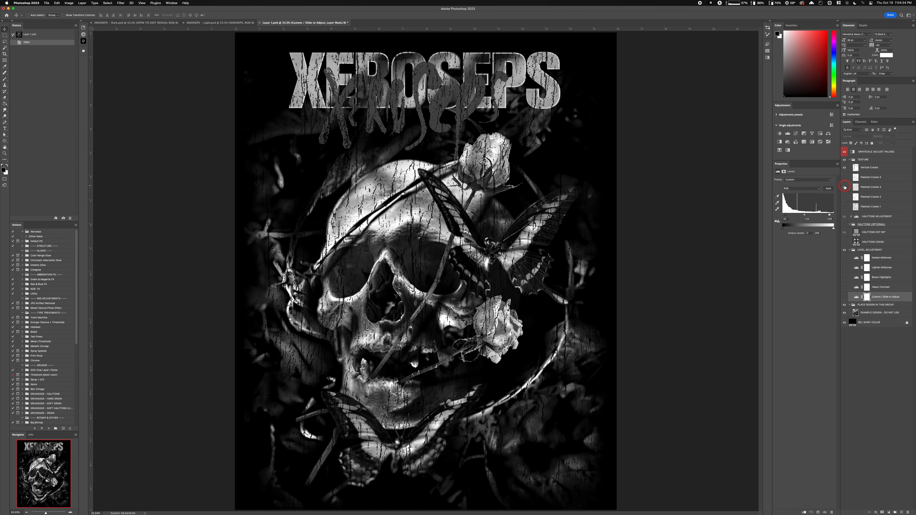
click(845, 197)
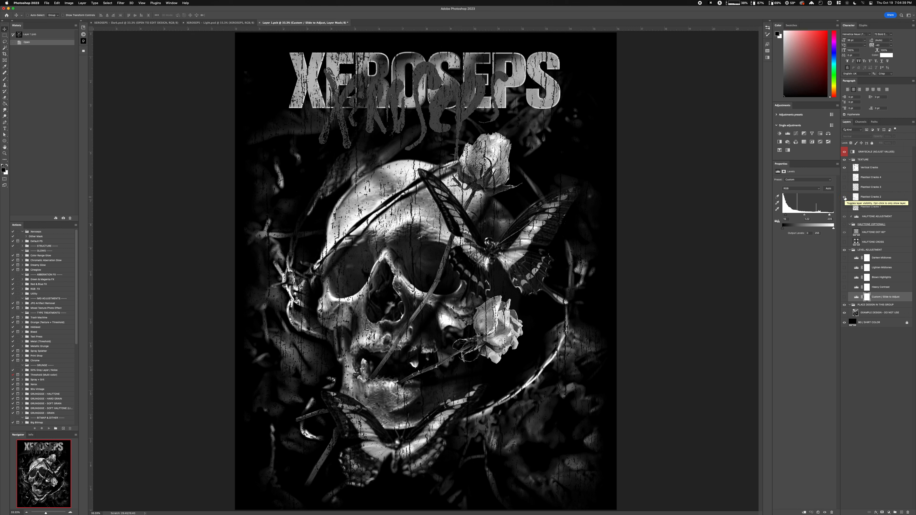
click(844, 207)
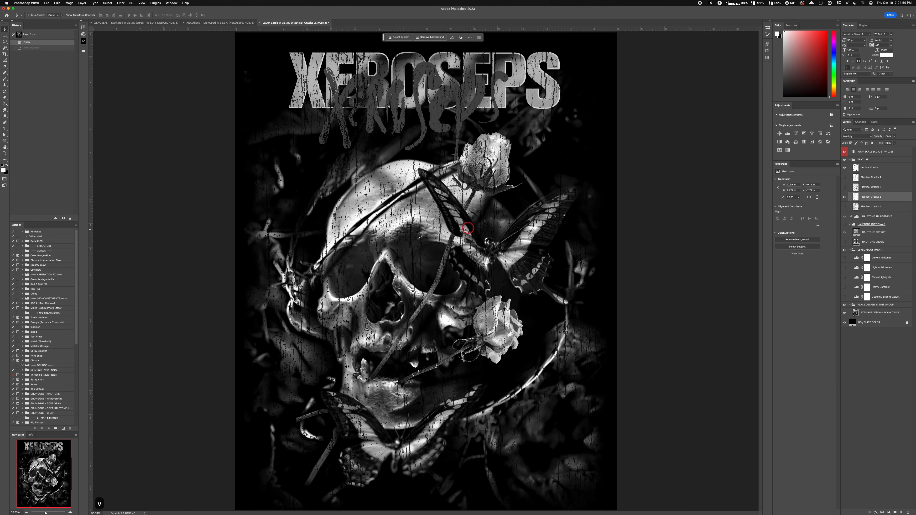
Try repositioning the Plastisol Cracks 2 texture on the design, undo the move, and show Plastisol Cracks 3 instead.
drag(447, 229, 453, 243)
key(super+z)
click(844, 187)
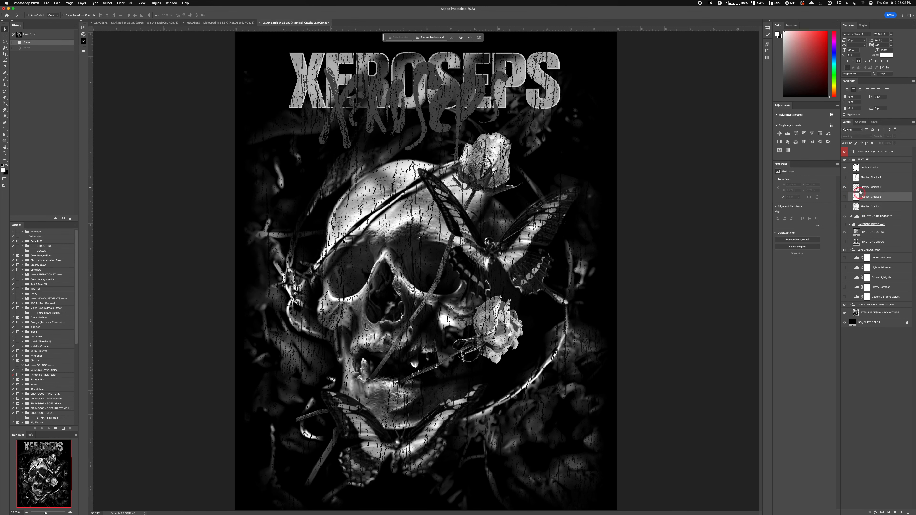
Compare the artwork with and without the Vertical Cracks texture and leave that layer hidden.
click(844, 168)
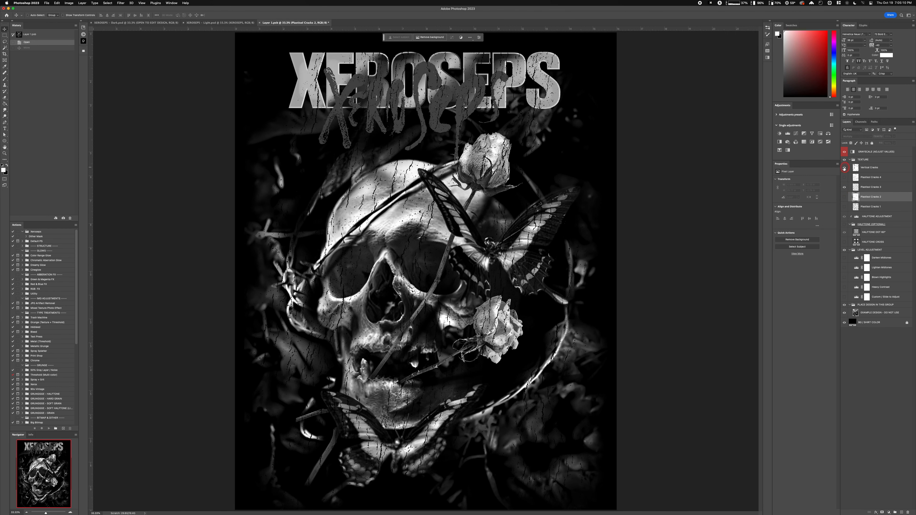
click(844, 168)
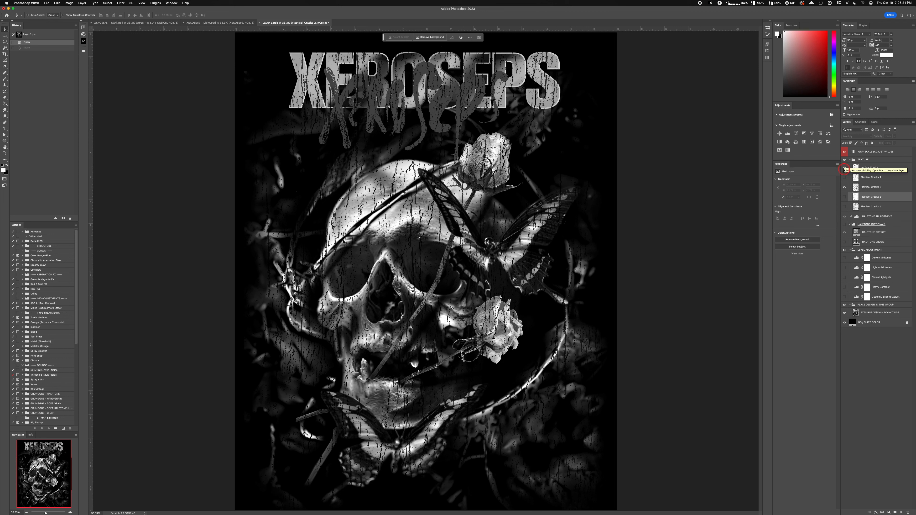
click(844, 168)
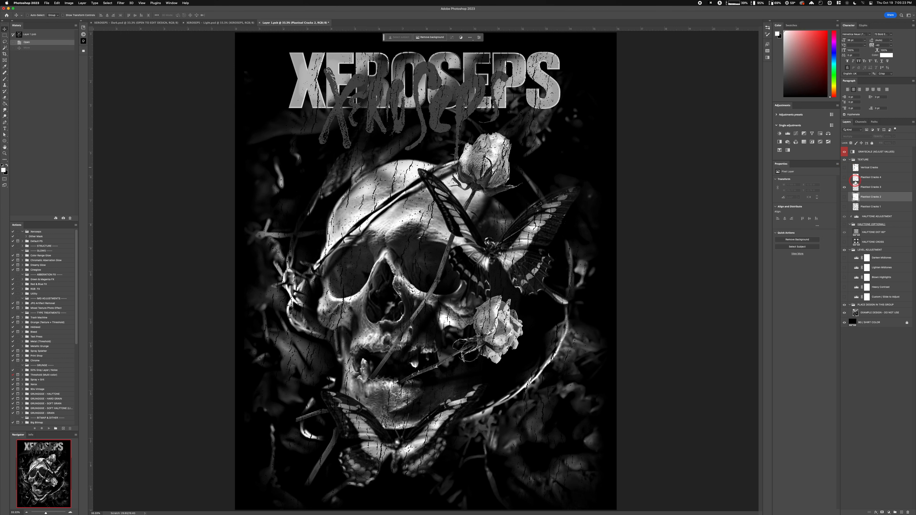
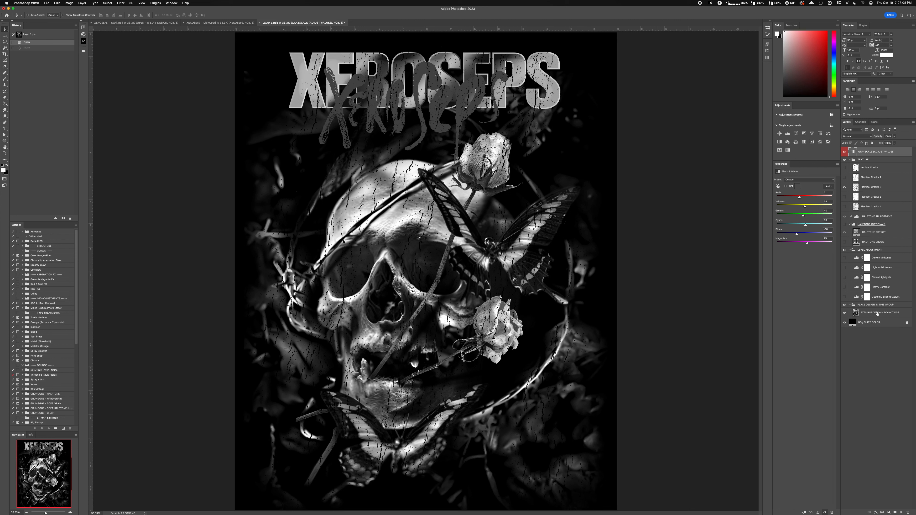
Show the HALFTONE (OPTIONAL) group on the design and select its dot pattern layer.
click(855, 216)
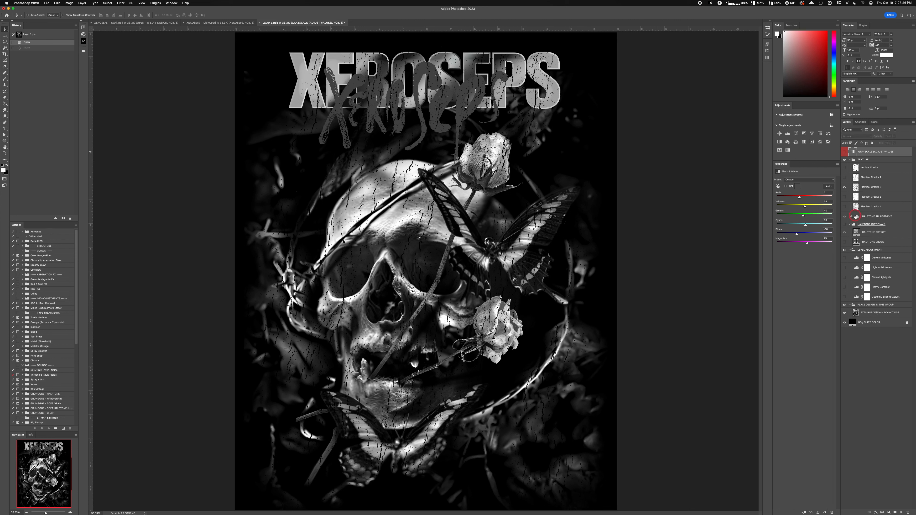
click(845, 224)
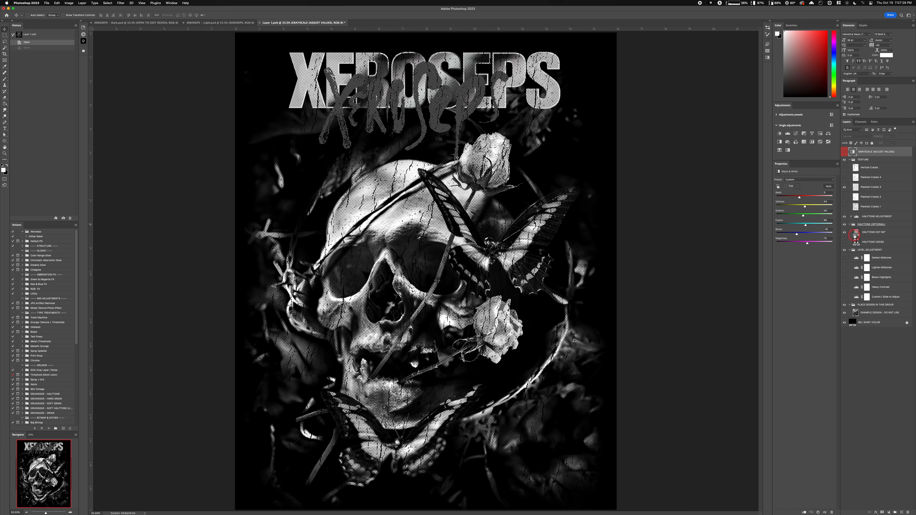
click(856, 235)
click(857, 232)
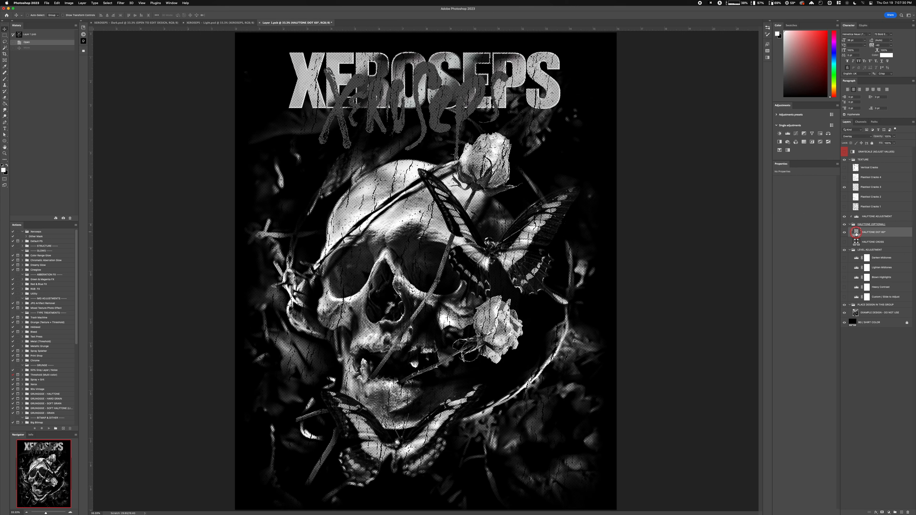
Try a pattern scale of 108% on the halftone dot fill, reduce it again, and cancel the changes.
double_click(856, 232)
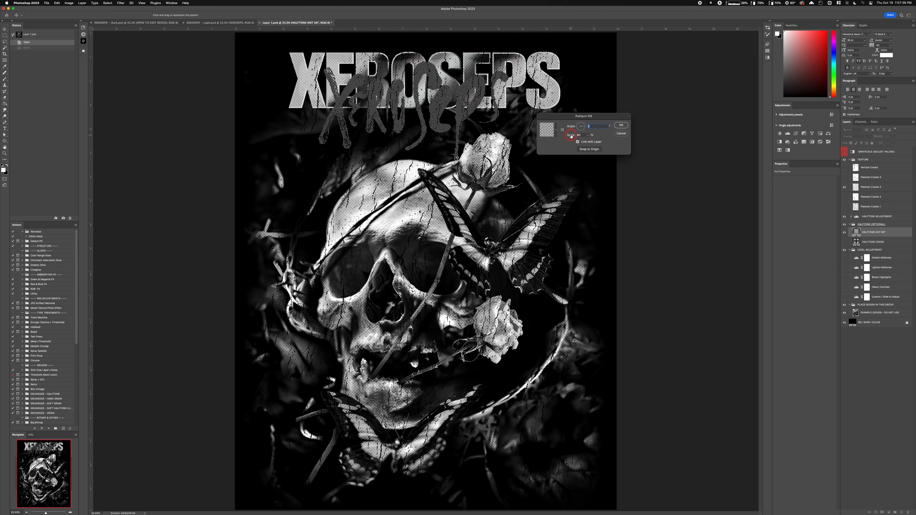
drag(570, 136, 573, 136)
text(108)
key(Tab)
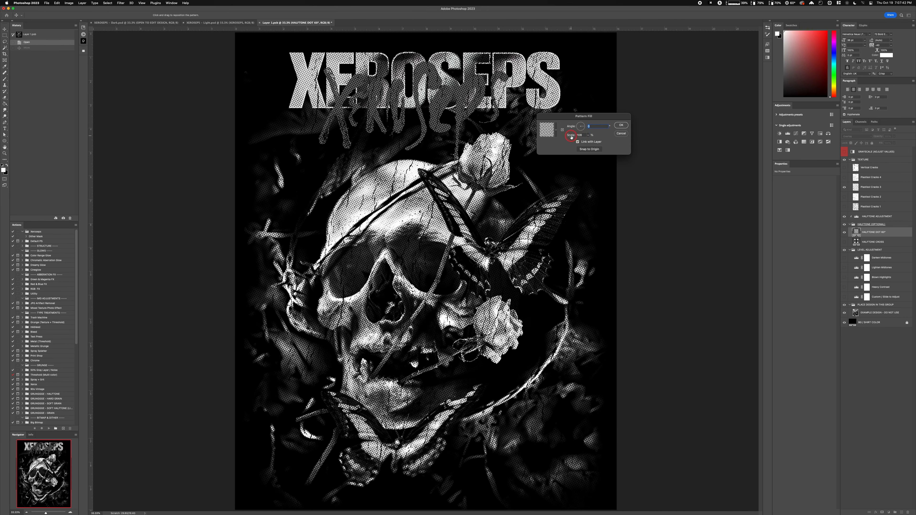
drag(570, 137, 565, 137)
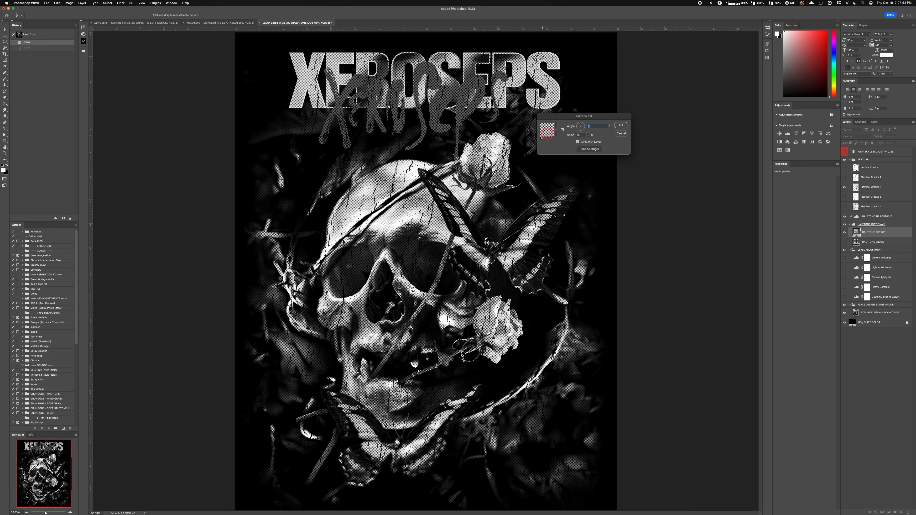
click(621, 133)
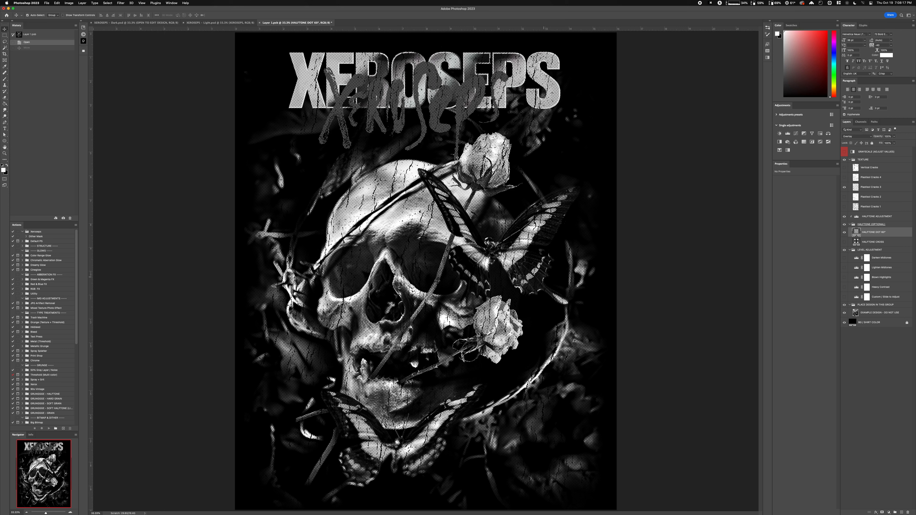
Save the smart object with the dot halftone and inspect the updated dark template up close.
key(super+s)
click(125, 24)
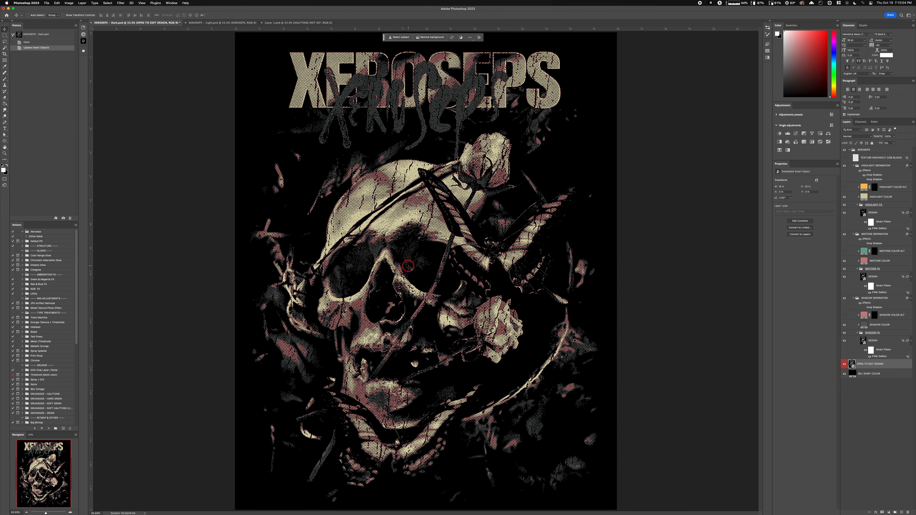
key(super+equal)
key(super+equal)
key(super+equal)
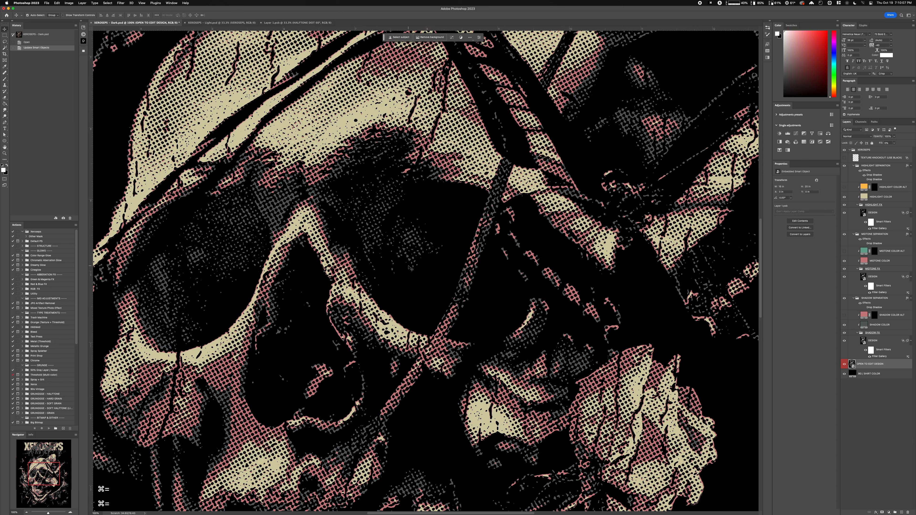
key(super+minus)
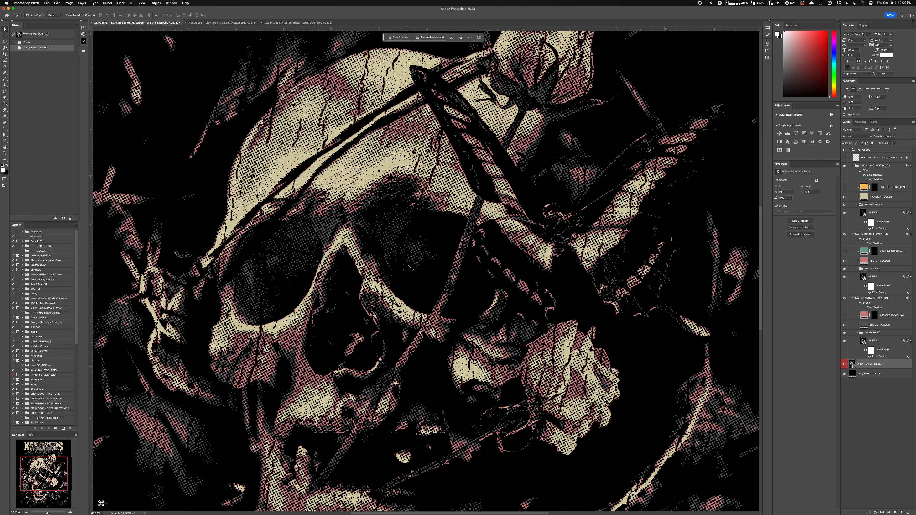
key(super+equal)
key(super+equal)
key(super+minus)
key(super+minus)
key(super+minus)
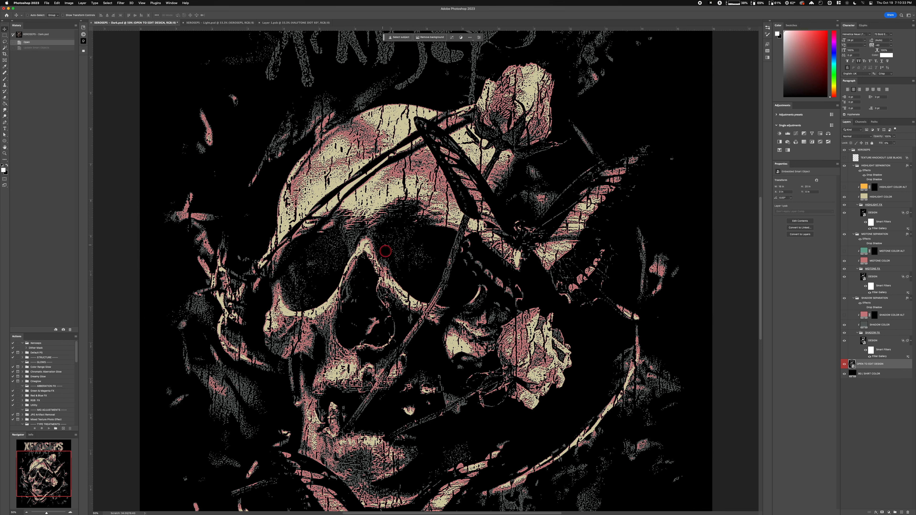
Compare the dark template's original and updated history states, ending on the version with the dot halftone.
click(38, 50)
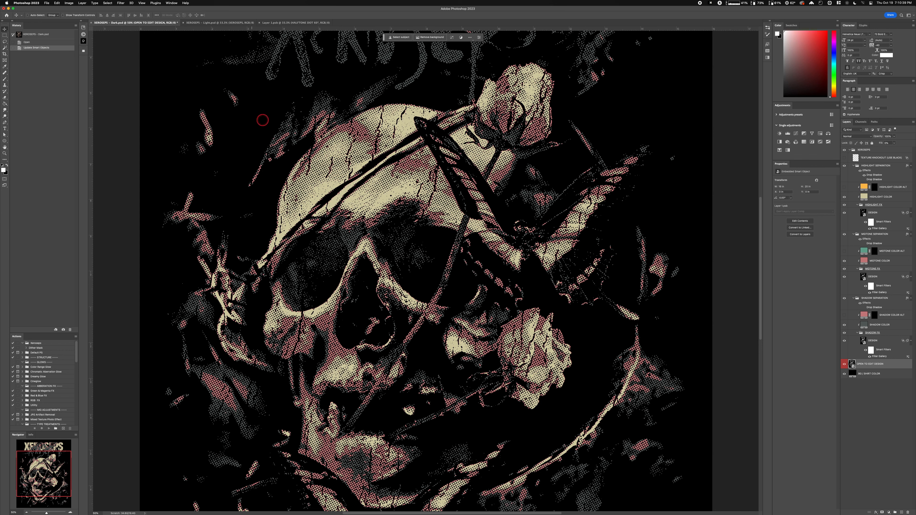
click(33, 44)
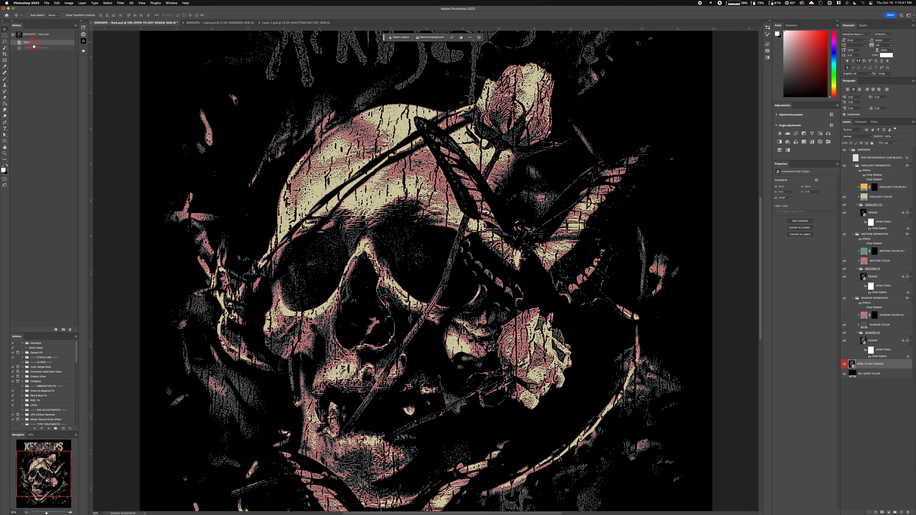
click(33, 48)
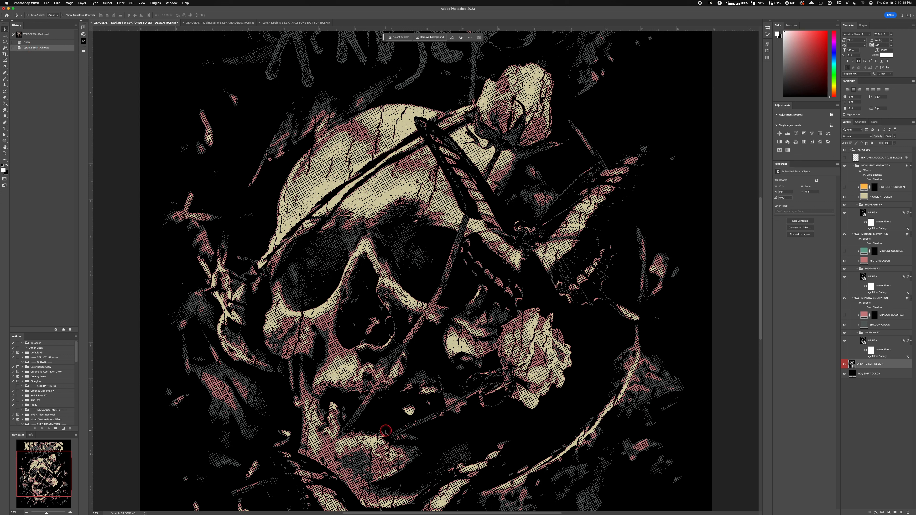
click(32, 42)
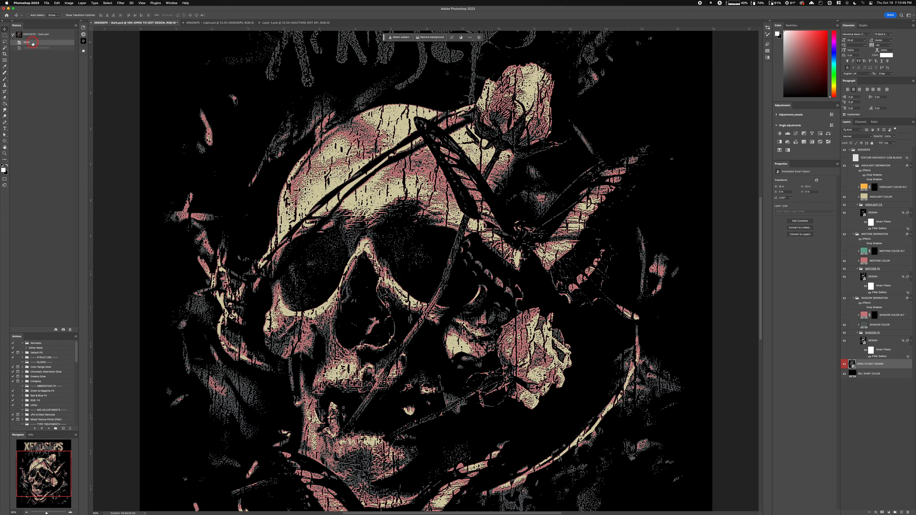
click(33, 48)
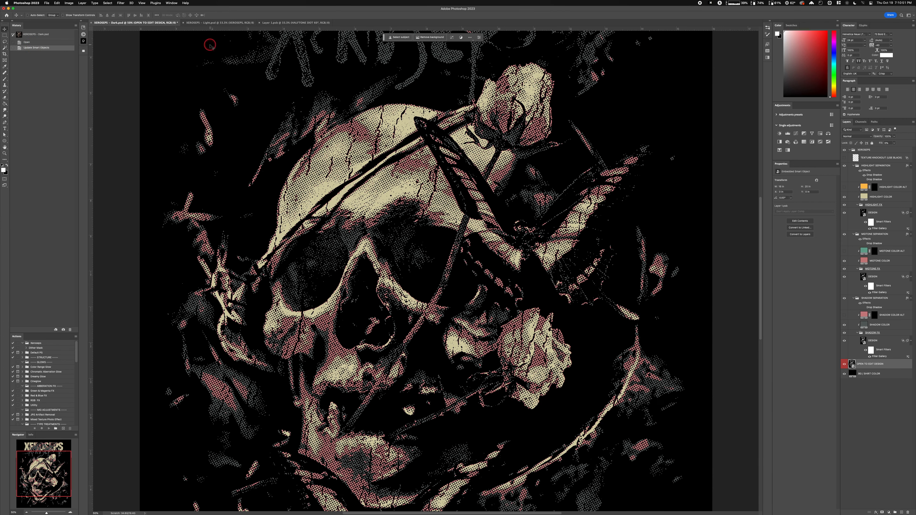
Replace the dot halftone with the HALFTONE CROSS layer in Layer 1.psb, save it, and return to the dark template.
click(276, 23)
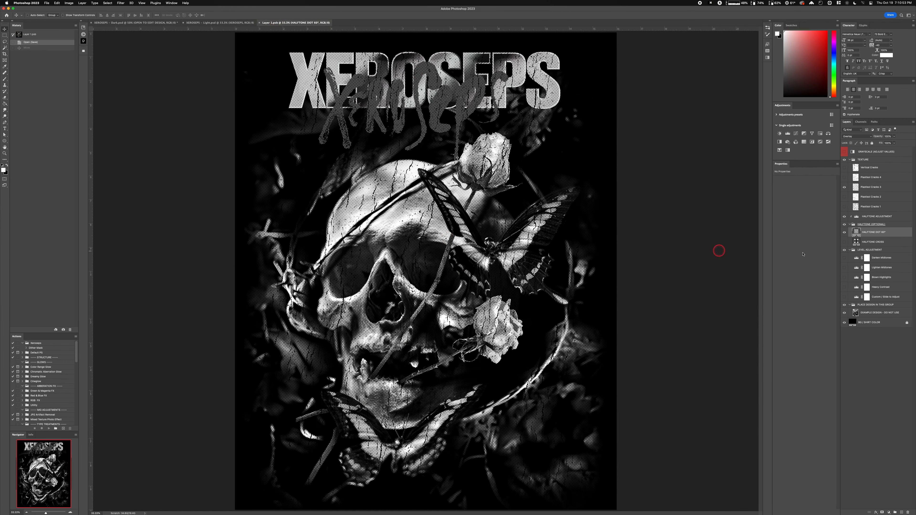
click(842, 234)
click(844, 234)
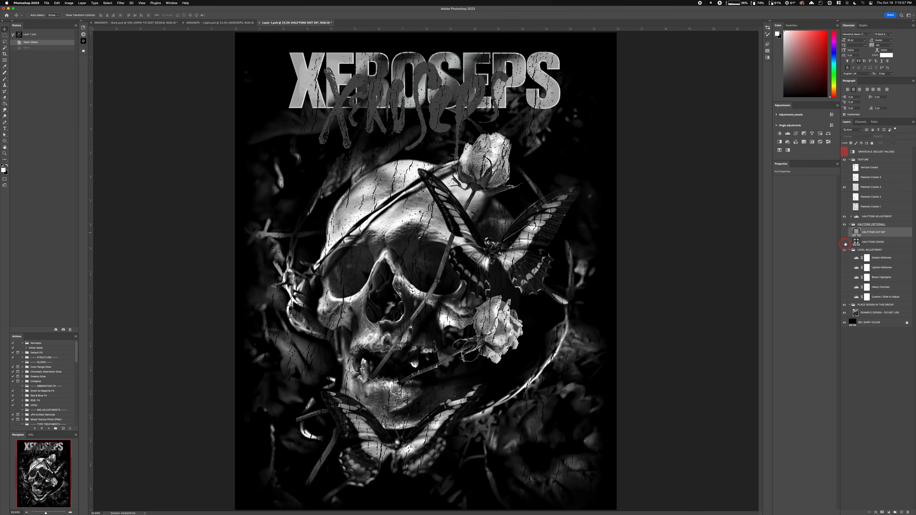
click(845, 241)
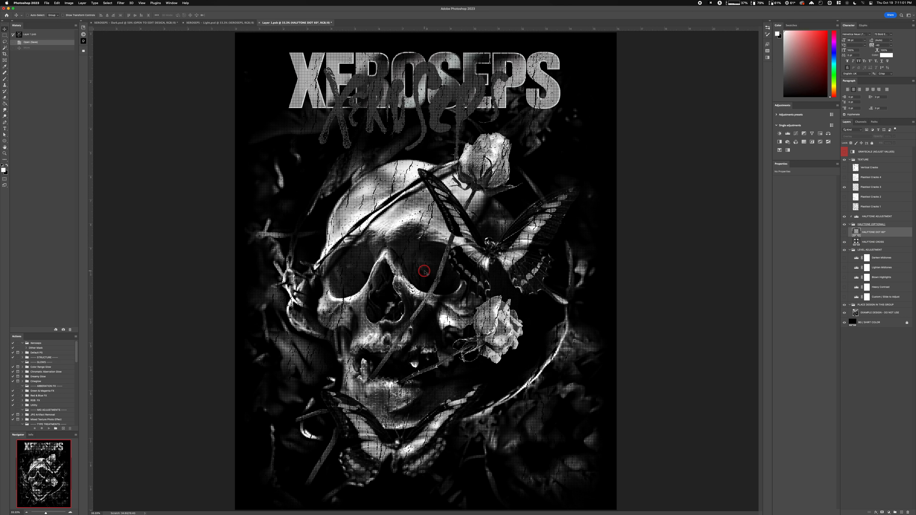
key(super+s)
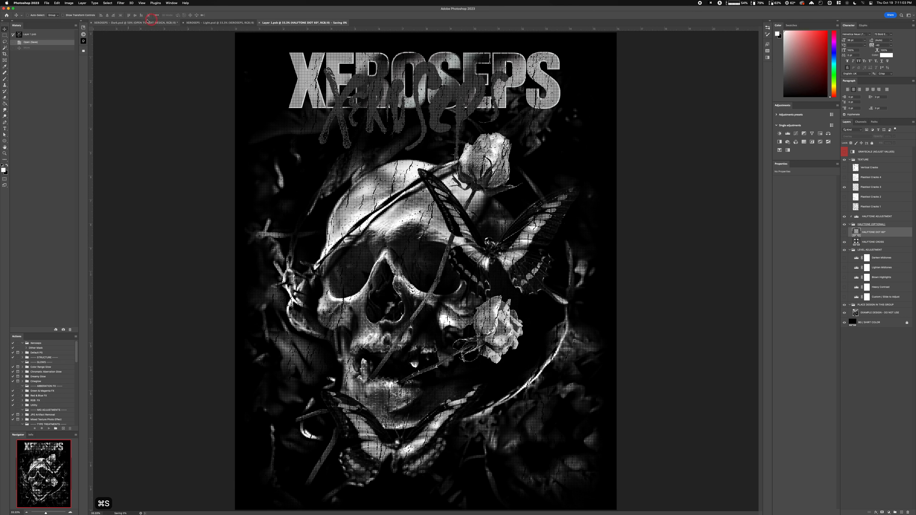
click(140, 25)
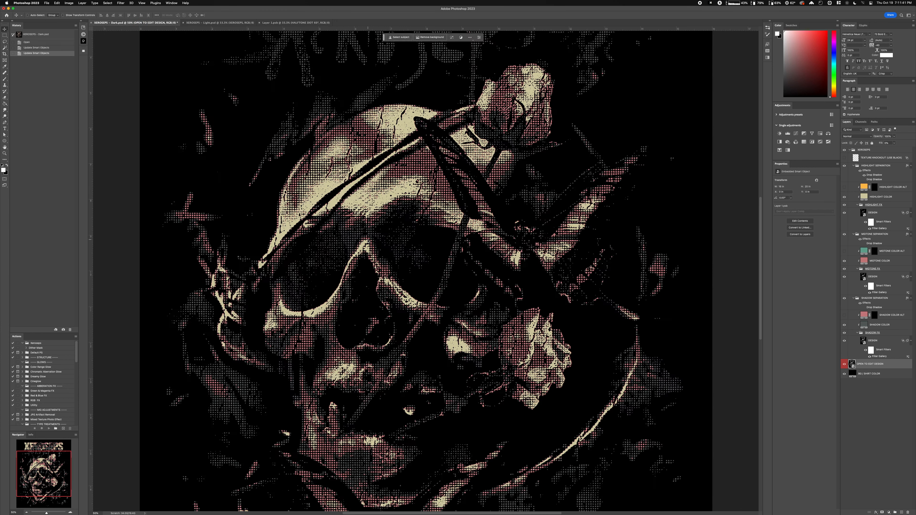
Examine the cross halftone pattern up close on the skull, rose and XEROSEPS lettering.
click(445, 195)
key(super+equal)
key(super+equal)
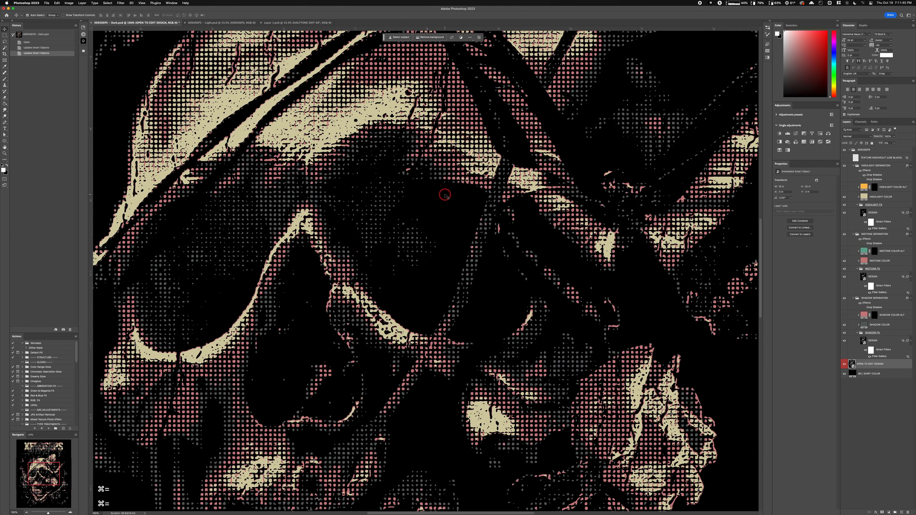
key(super+minus)
key(super+minus)
key(super+minus)
key(super+minus)
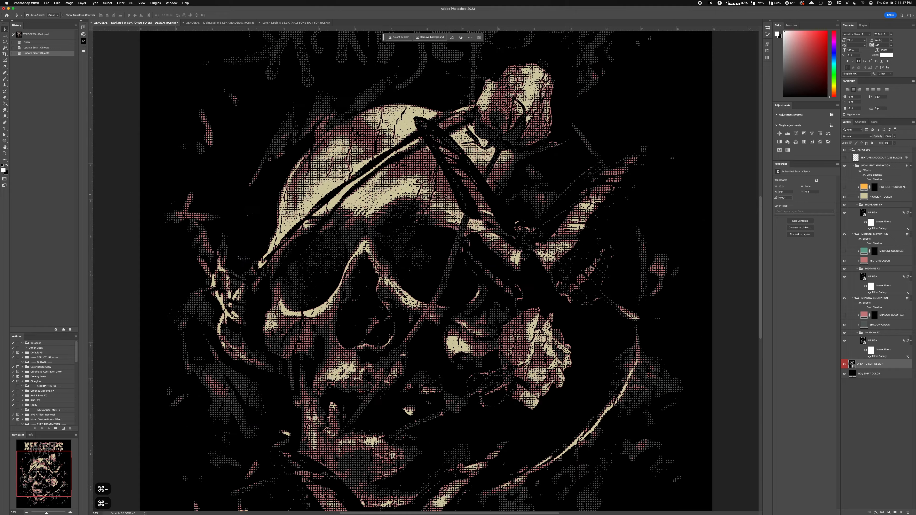
key(super+equal)
key(super+equal)
key(super+equal)
key(super+equal)
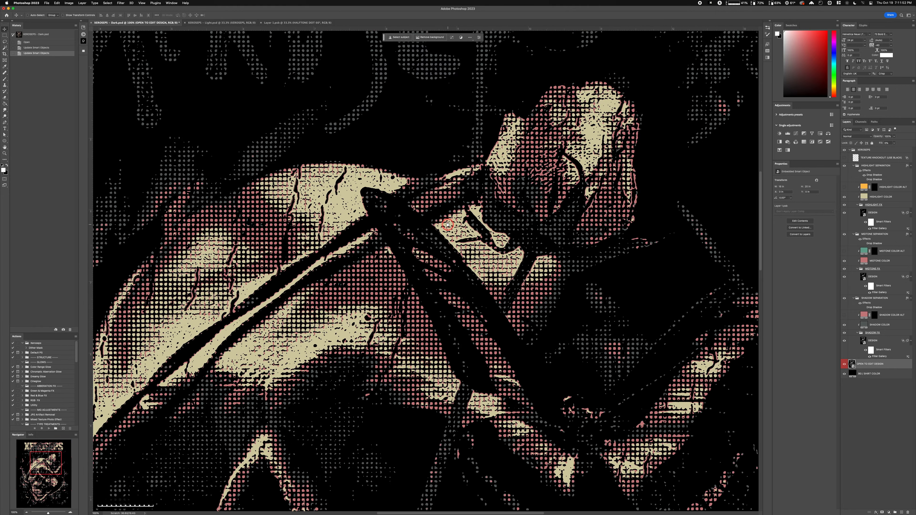
drag(453, 228, 647, 401)
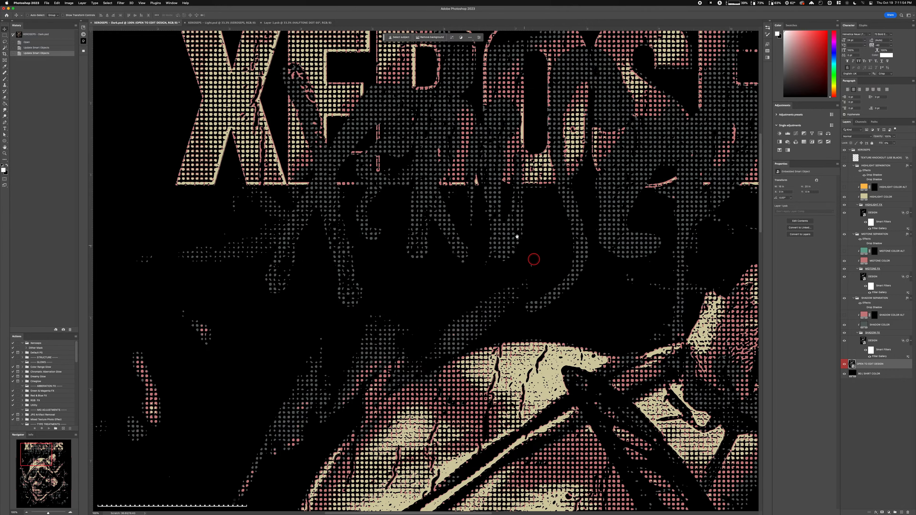
drag(533, 259, 451, 344)
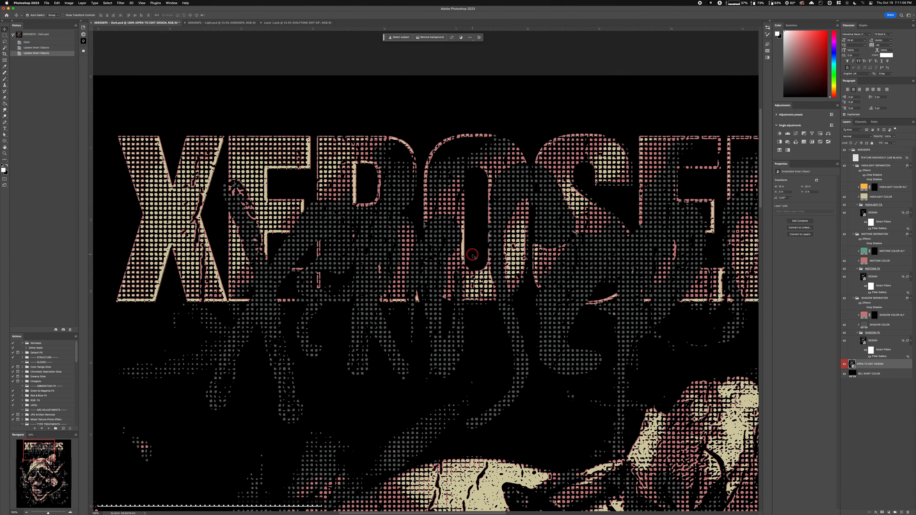
key(super+minus)
key(super+minus)
key(super+minus)
key(super+minus)
key(super+equal)
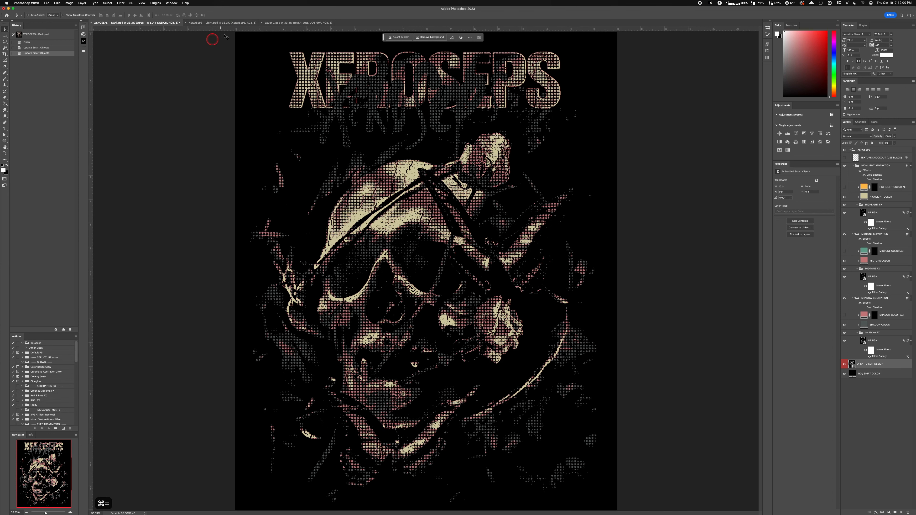
Hide the HALFTONE (OPTIONAL) group in Layer 1.psb, save it, and check the updated dark template.
click(286, 23)
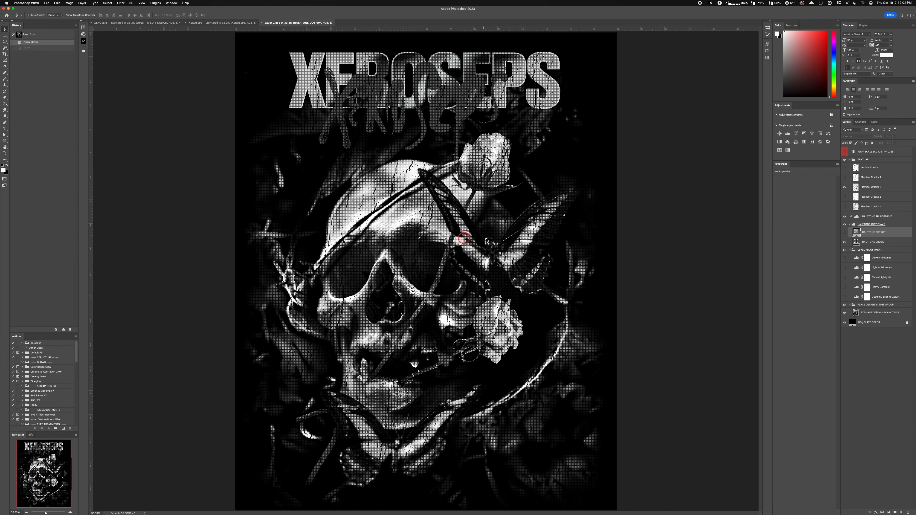
click(844, 224)
key(super+s)
click(137, 23)
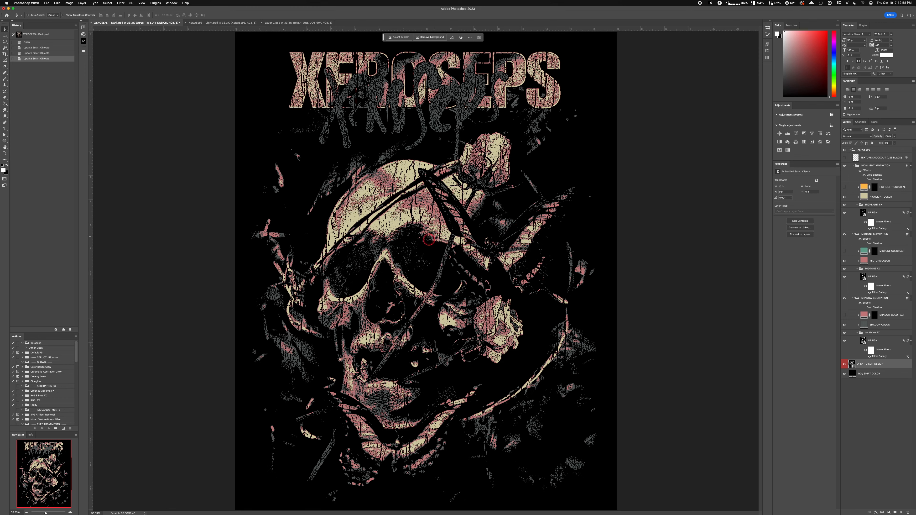
key(super+equal)
key(super+equal)
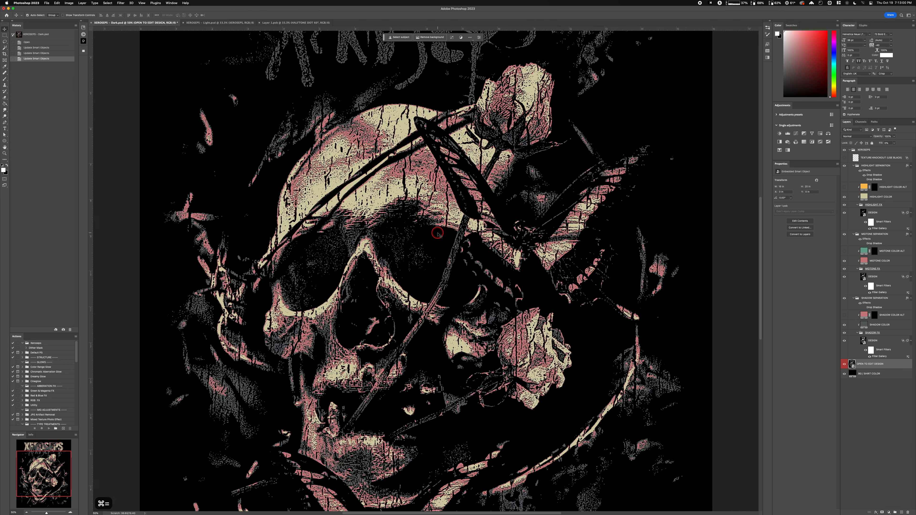
key(super+minus)
key(super+minus)
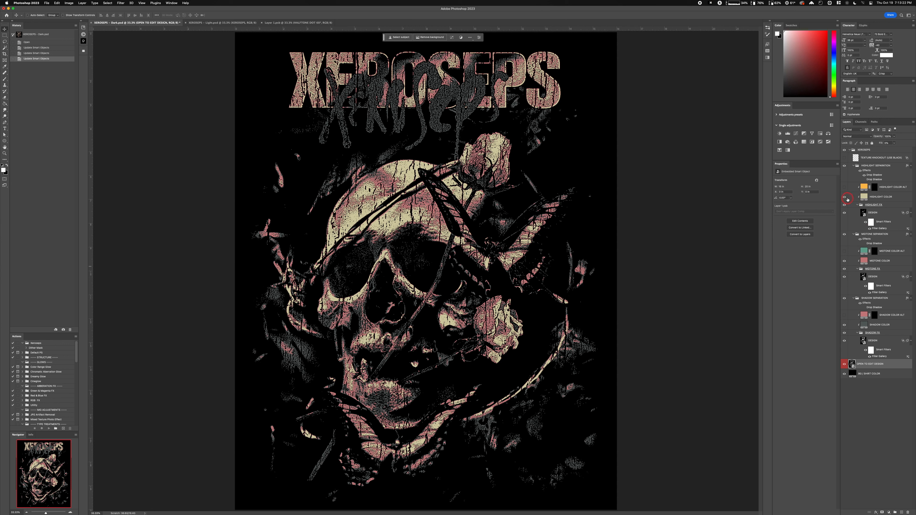
Isolate the shadow separation by hiding the highlight and midtone separation groups, and select the DESIGN layer under SHADOW FX.
click(844, 166)
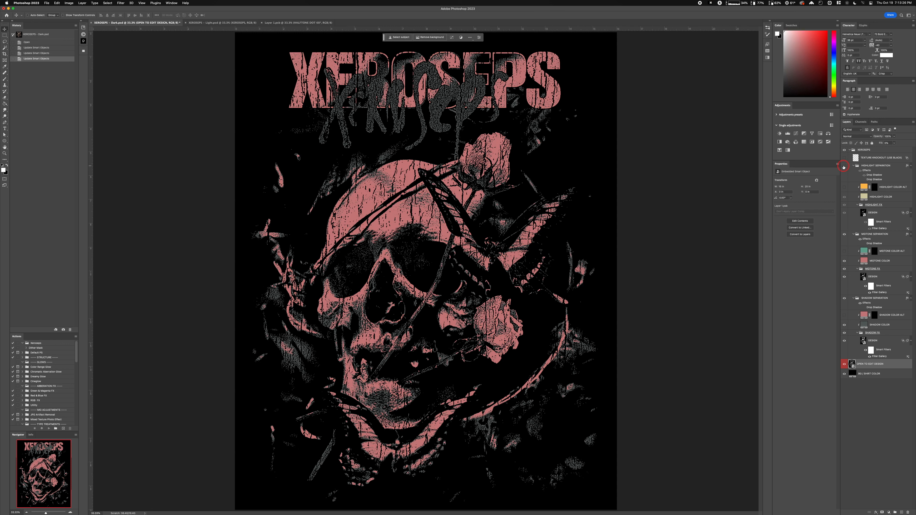
click(844, 234)
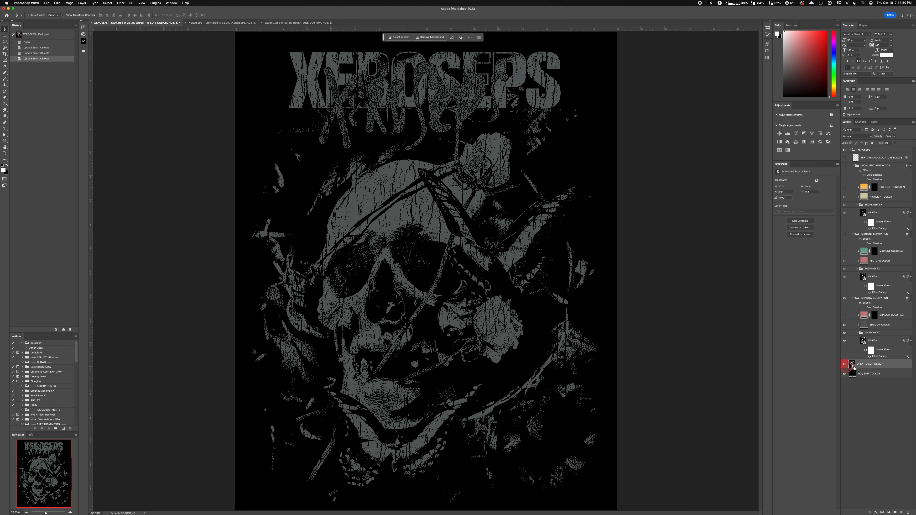
click(877, 365)
click(880, 356)
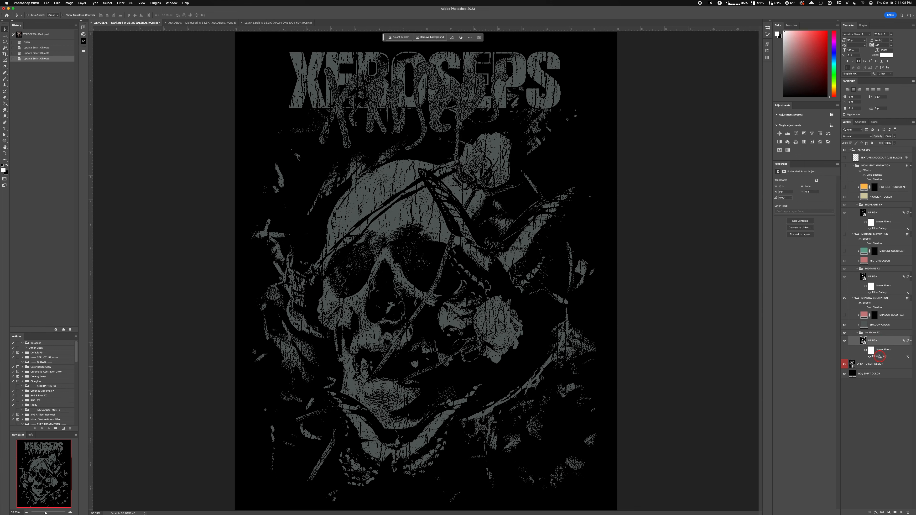
Review the Stamp and two Grain filters in the Filter Gallery of the shadow separation's DESIGN layer, leaving their settings as they are.
double_click(880, 357)
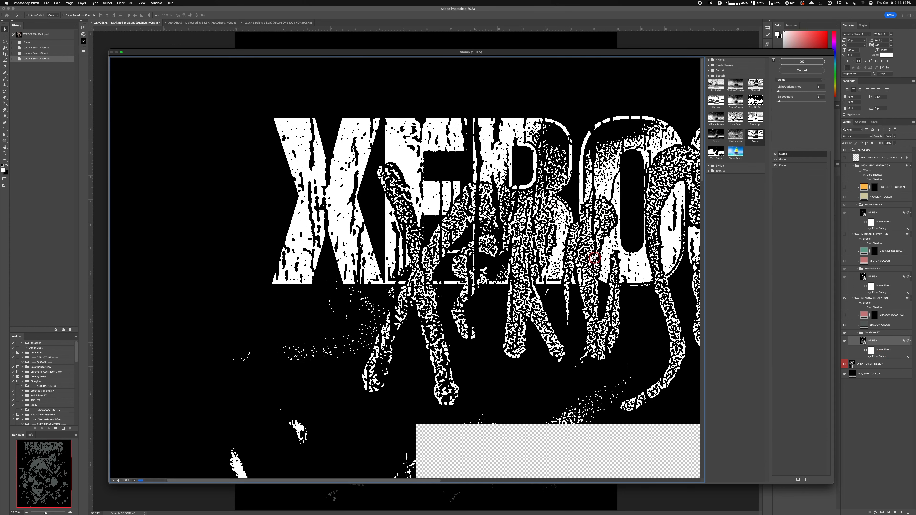
key(super+minus)
key(super+minus)
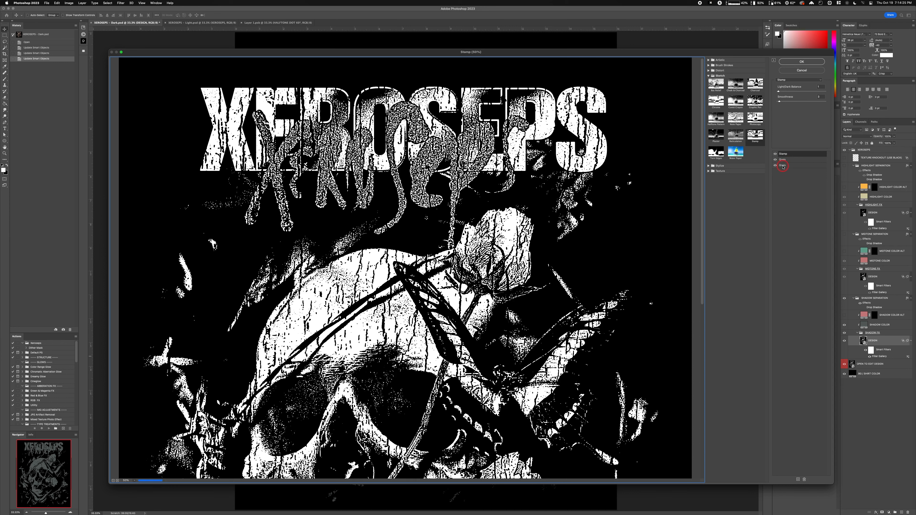
click(783, 166)
click(783, 161)
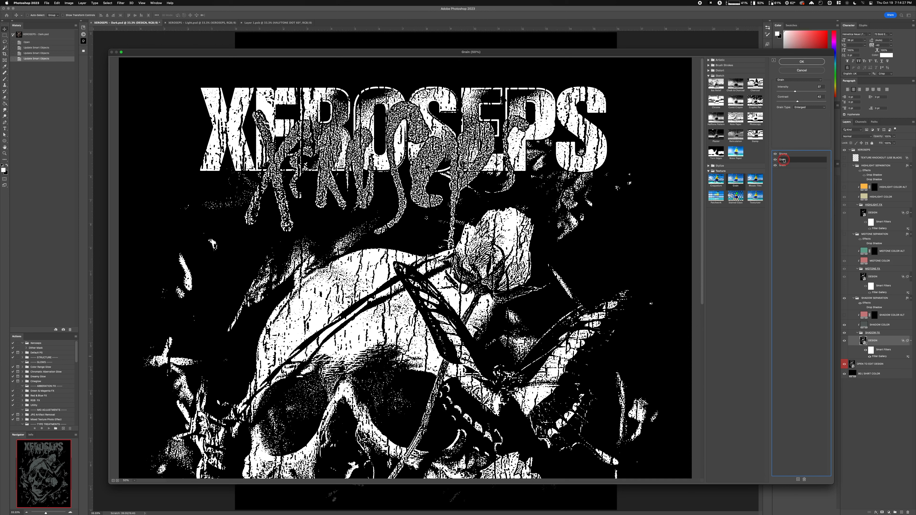
click(788, 155)
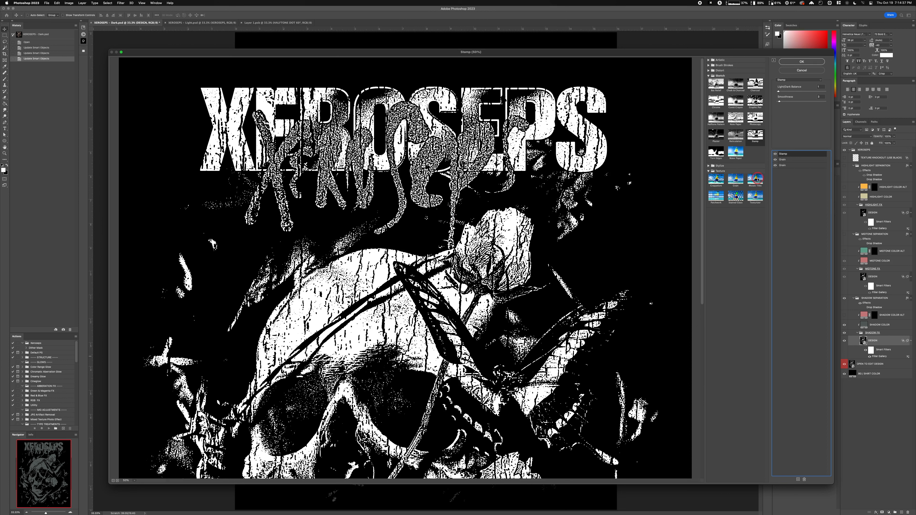
click(800, 70)
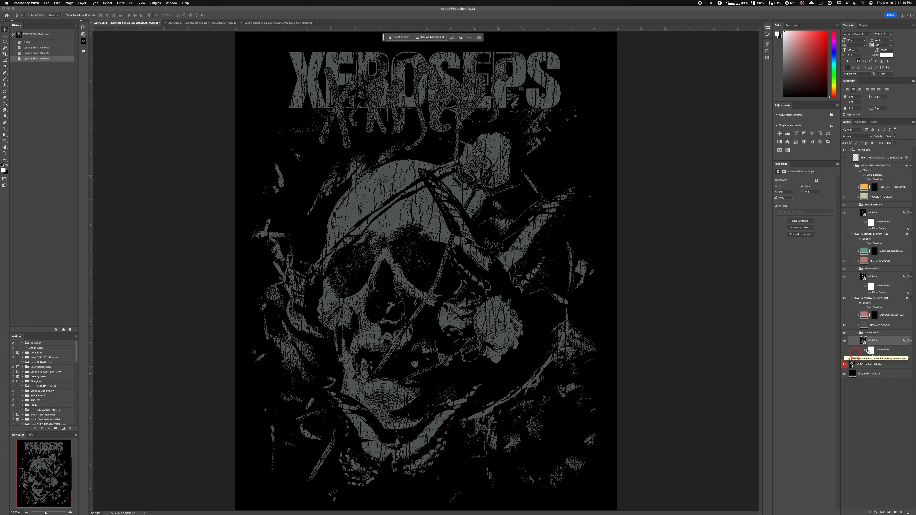
Show the MIDTONE SEPARATION group and compare the Stamp filter settings of its DESIGN layer with those of the shadow separation.
click(845, 235)
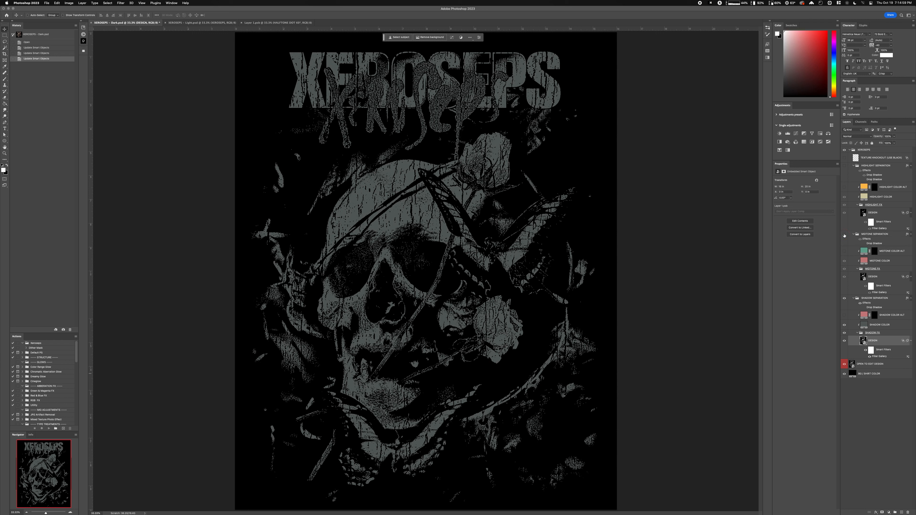
click(844, 235)
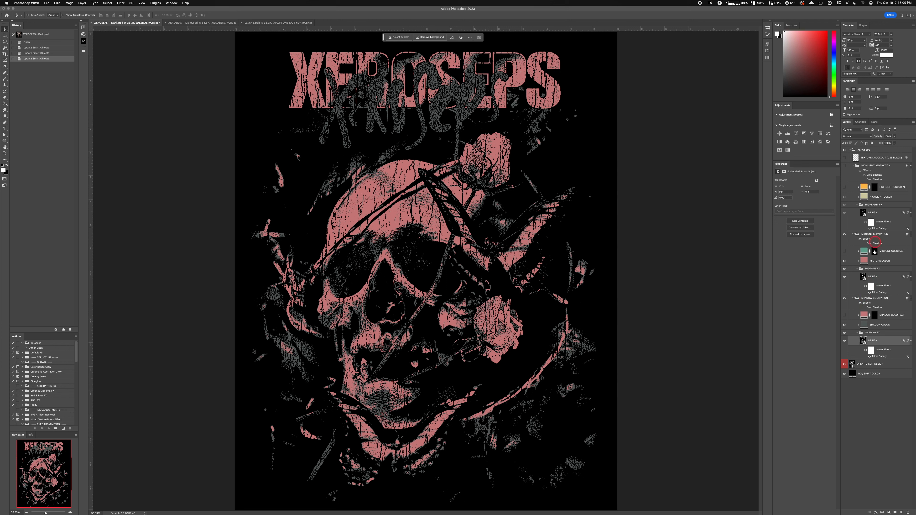
click(879, 293)
double_click(879, 292)
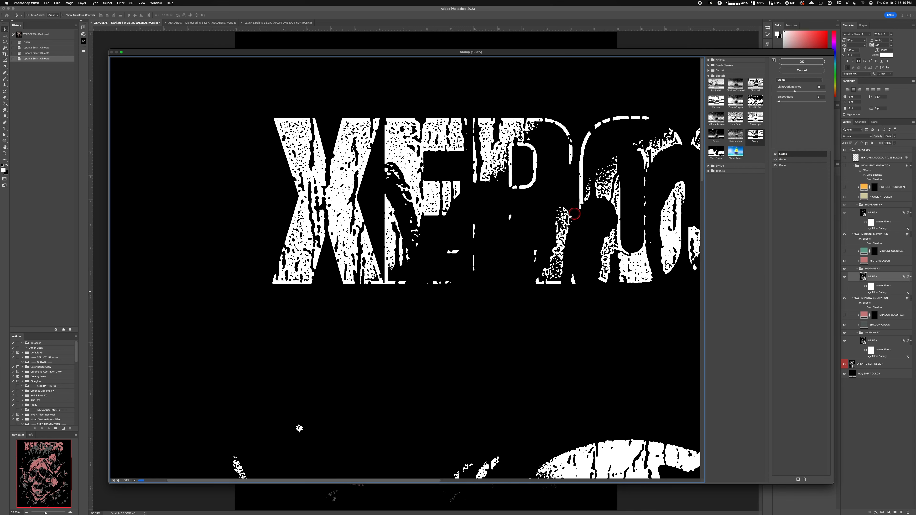
key(super+minus)
key(super+minus)
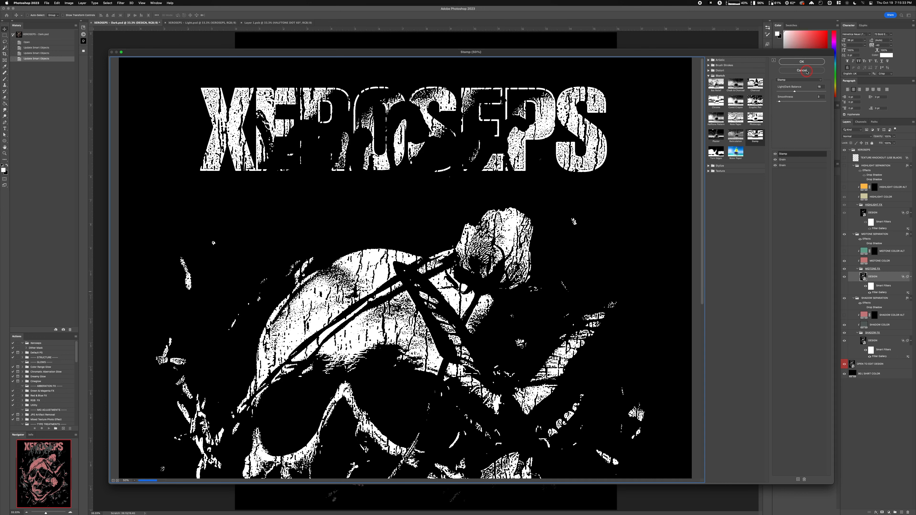
click(801, 62)
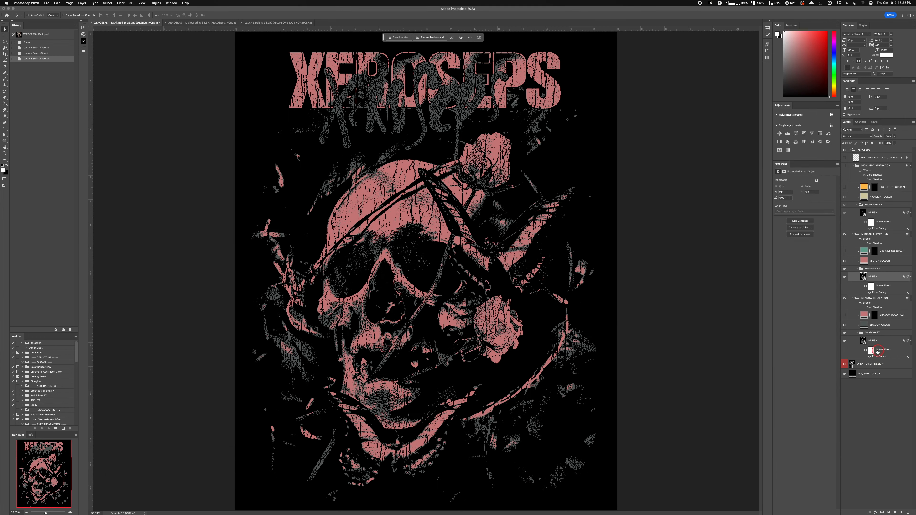
double_click(880, 357)
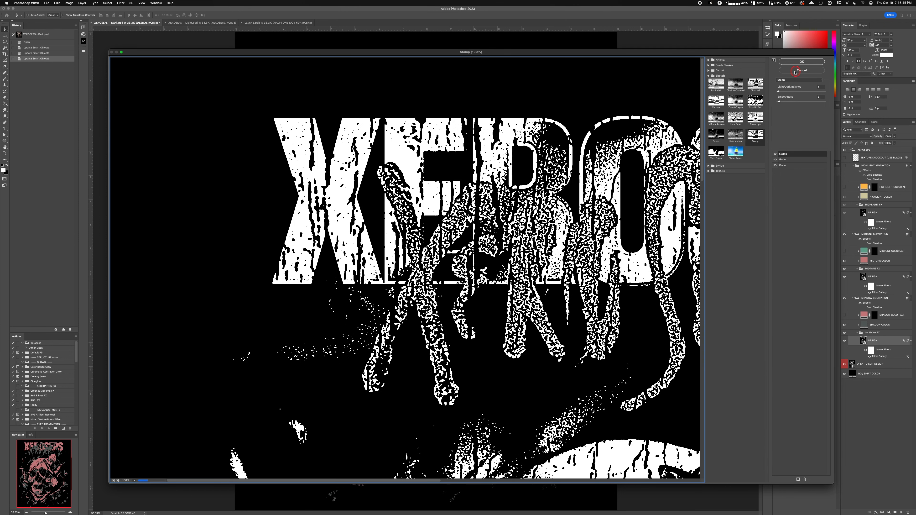
click(795, 72)
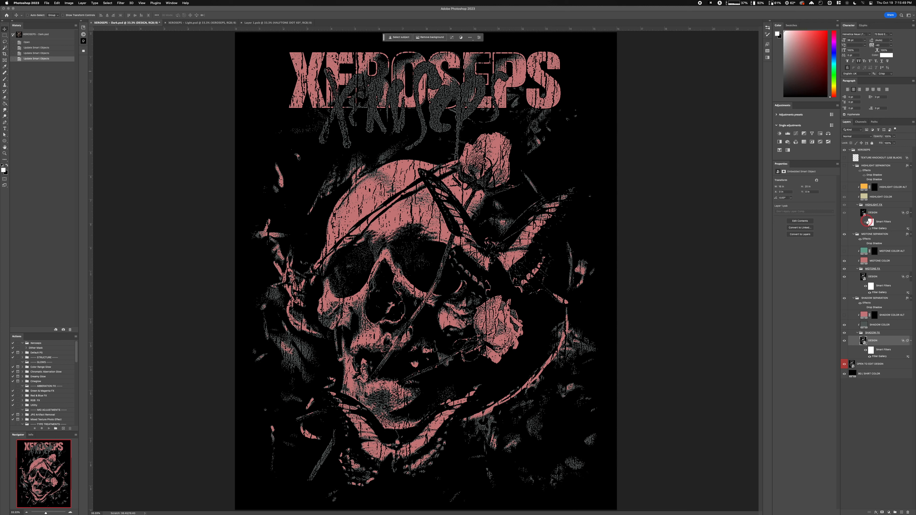
Show the HIGHLIGHT SEPARATION group and review the Stamp filter settings of its DESIGN layer.
click(844, 166)
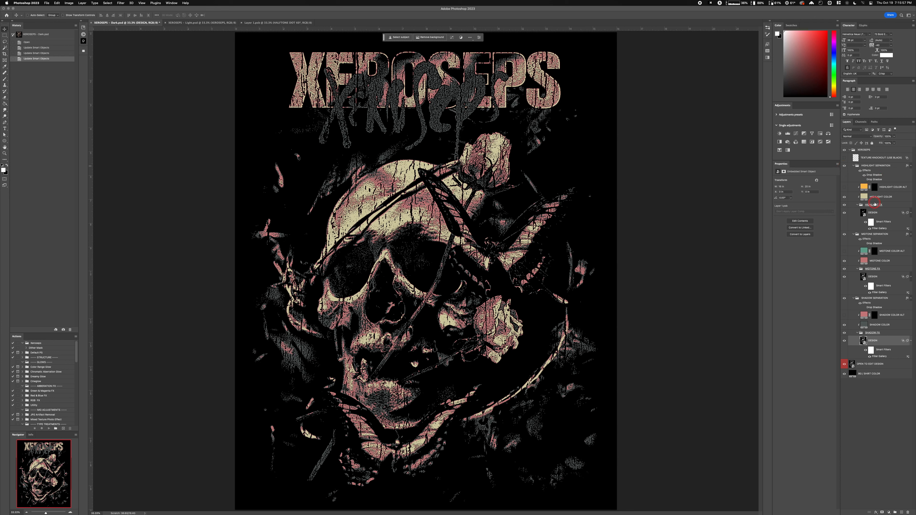
click(878, 228)
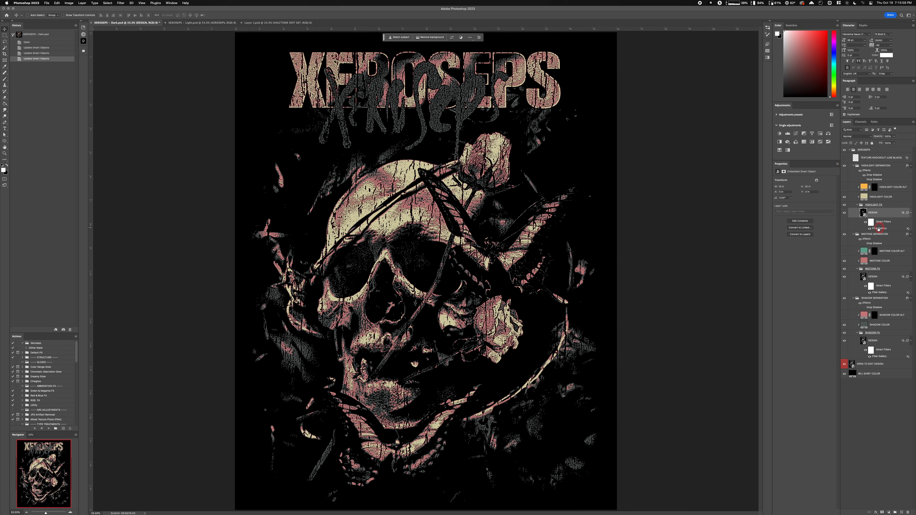
double_click(879, 228)
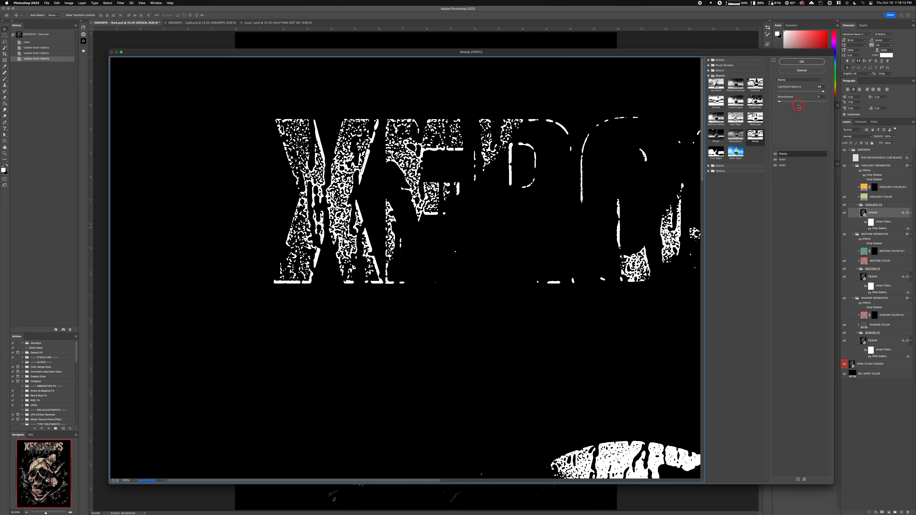
click(787, 70)
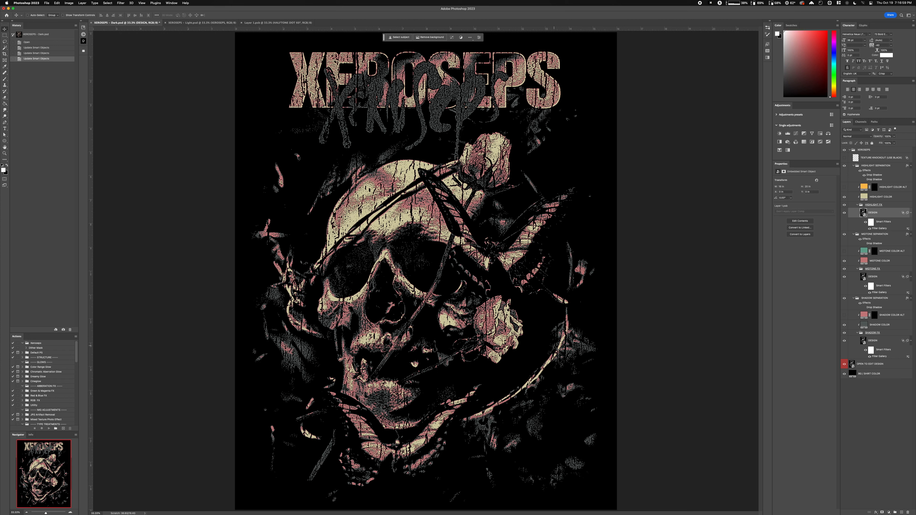
Try lighter green and darker grey-green tones for the SHADOW COLOR fill, discarding the changes.
click(873, 375)
double_click(864, 325)
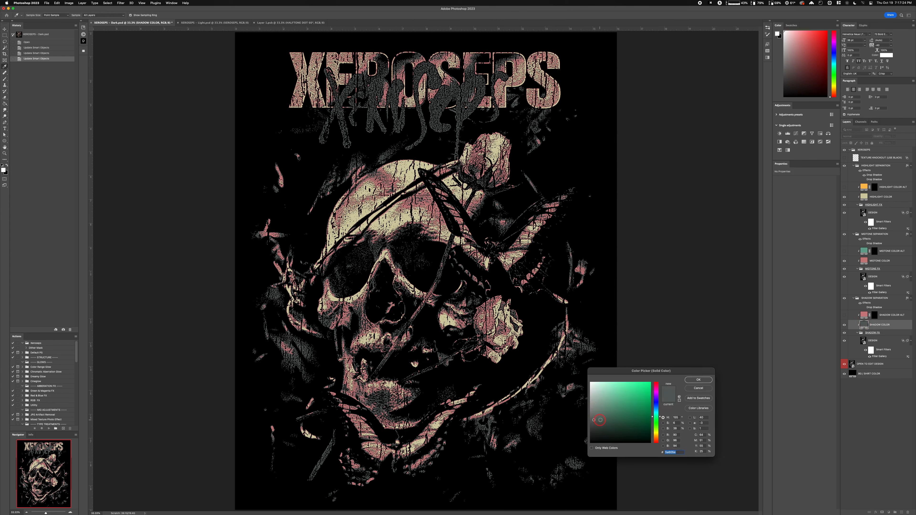
click(607, 403)
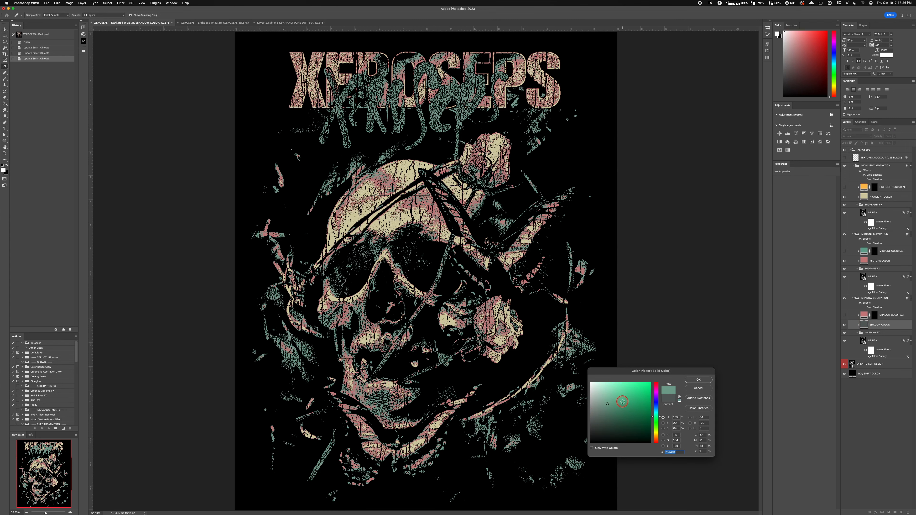
click(607, 419)
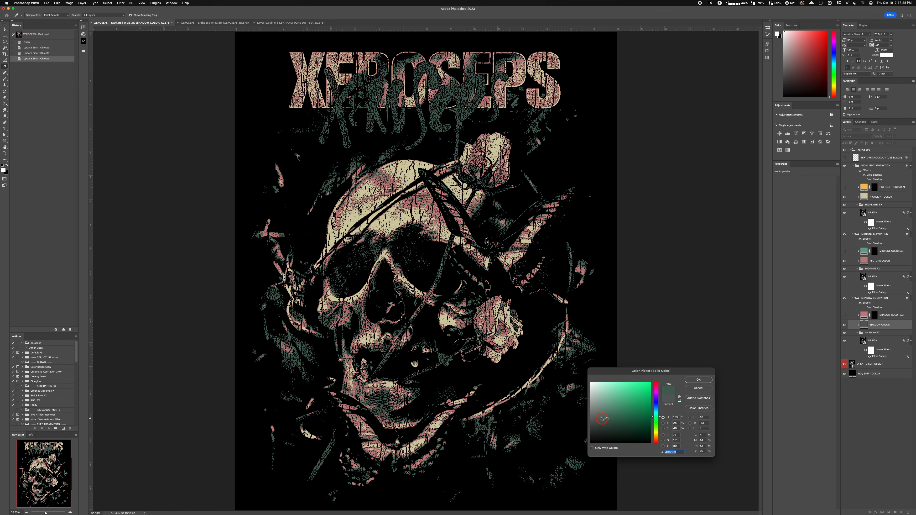
click(598, 429)
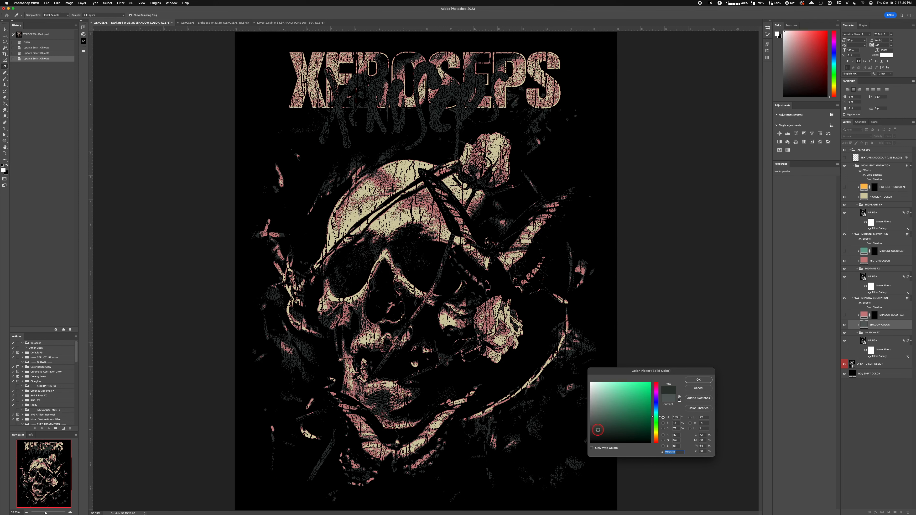
click(597, 418)
click(596, 421)
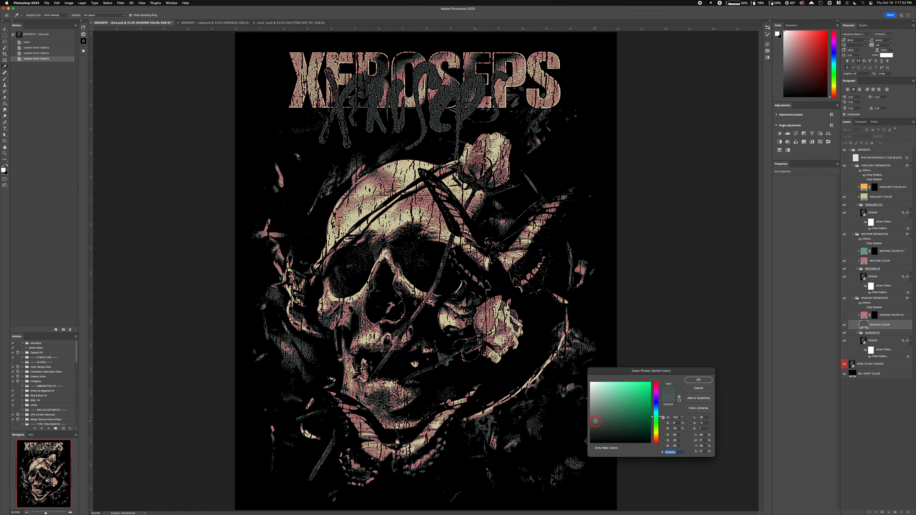
click(595, 423)
click(698, 389)
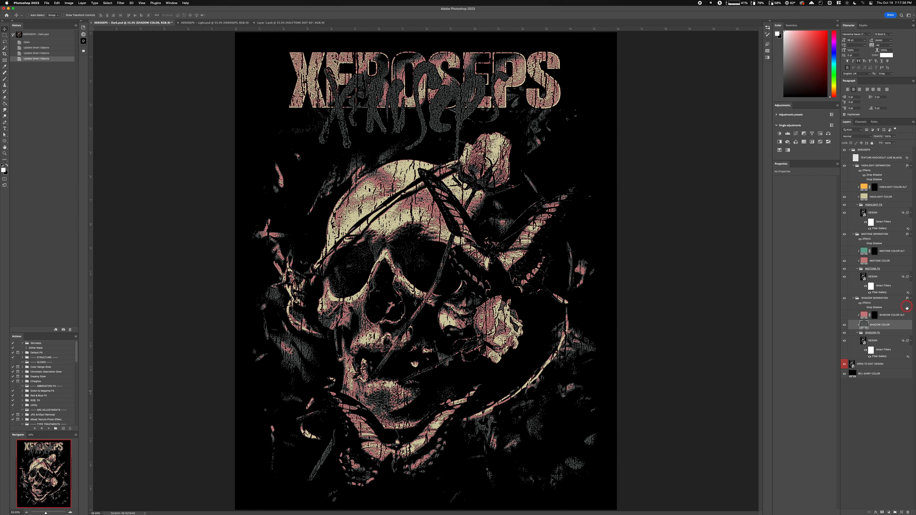
Try saturated red and pale pink tones for the MIDTONE COLOR fill, discarding the changes.
double_click(864, 262)
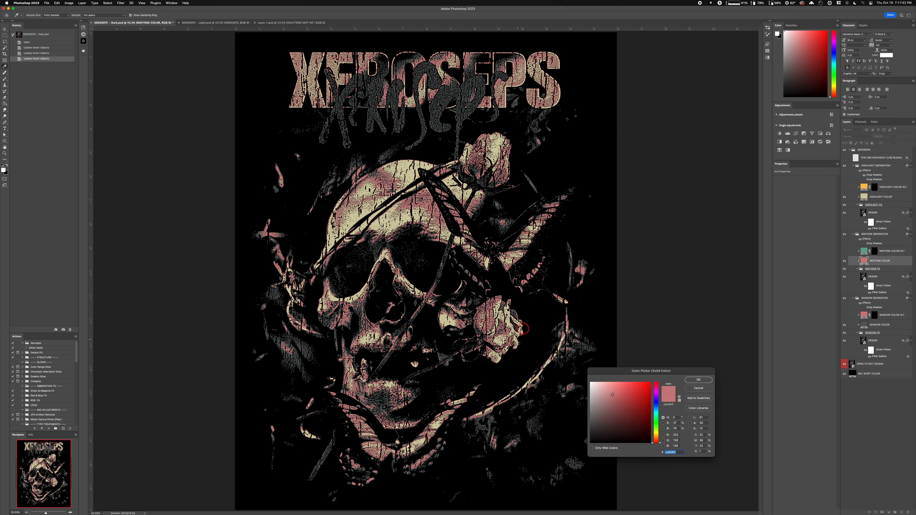
mouse_move(624, 403)
mouse_down()
mouse_move(602, 404)
mouse_move(608, 396)
mouse_up()
click(608, 396)
click(632, 389)
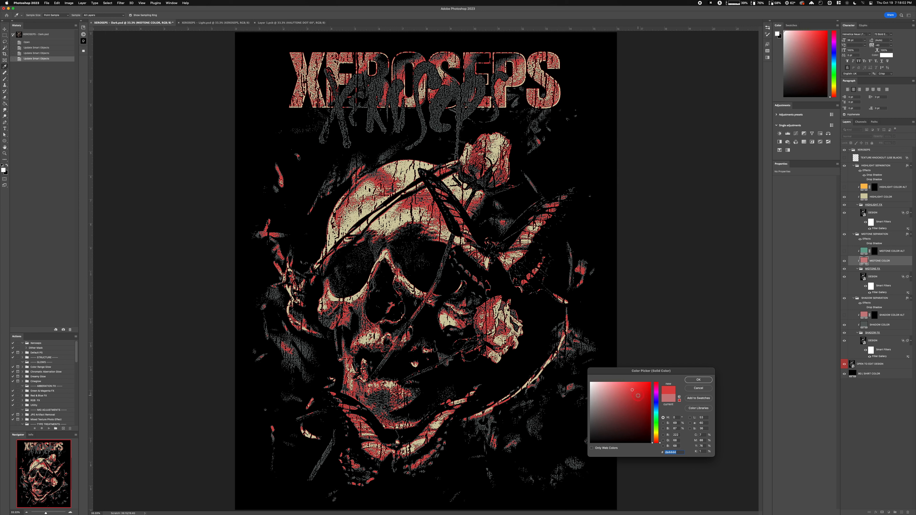
click(618, 395)
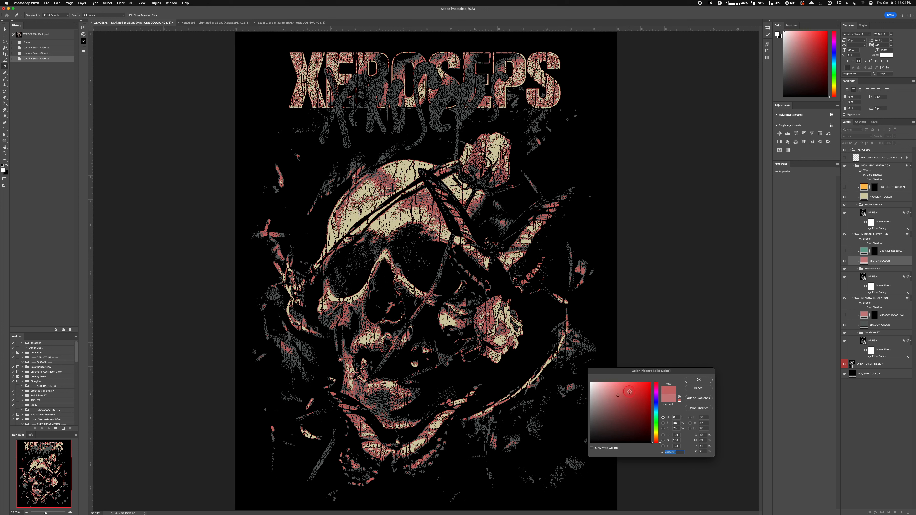
click(629, 391)
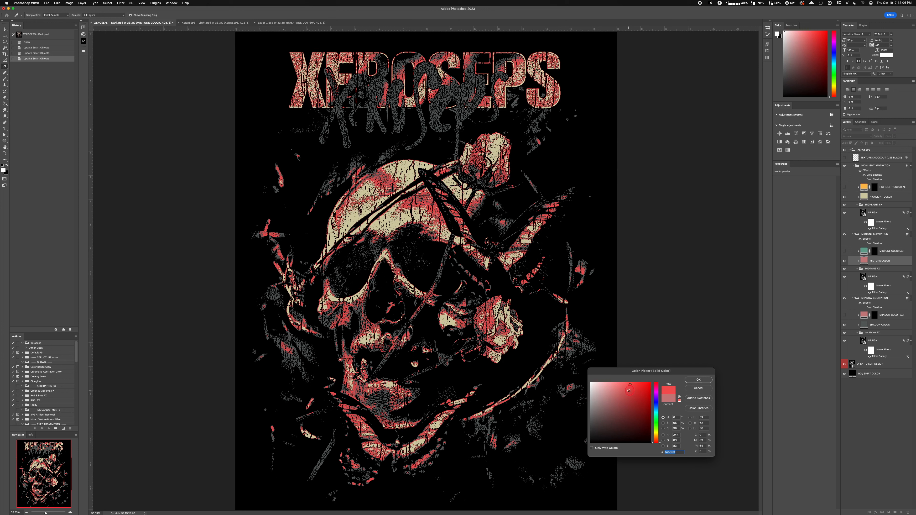
drag(628, 391, 601, 393)
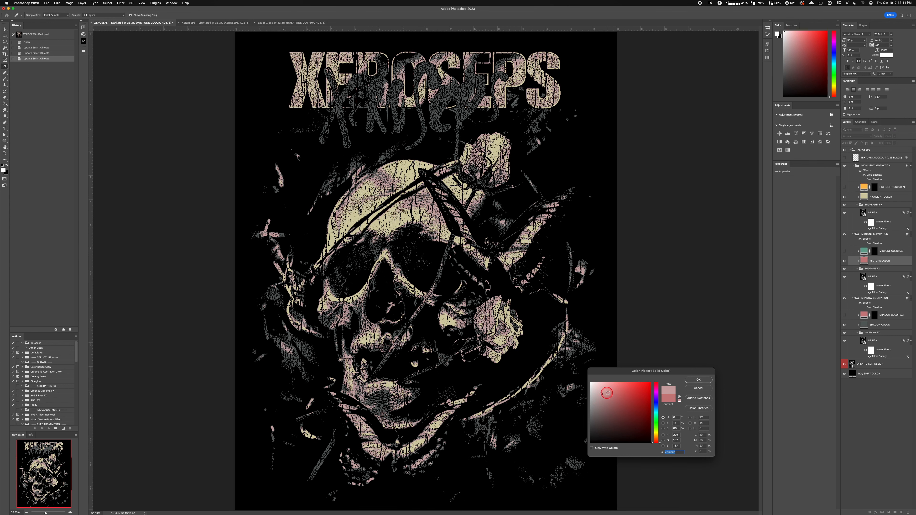
click(608, 393)
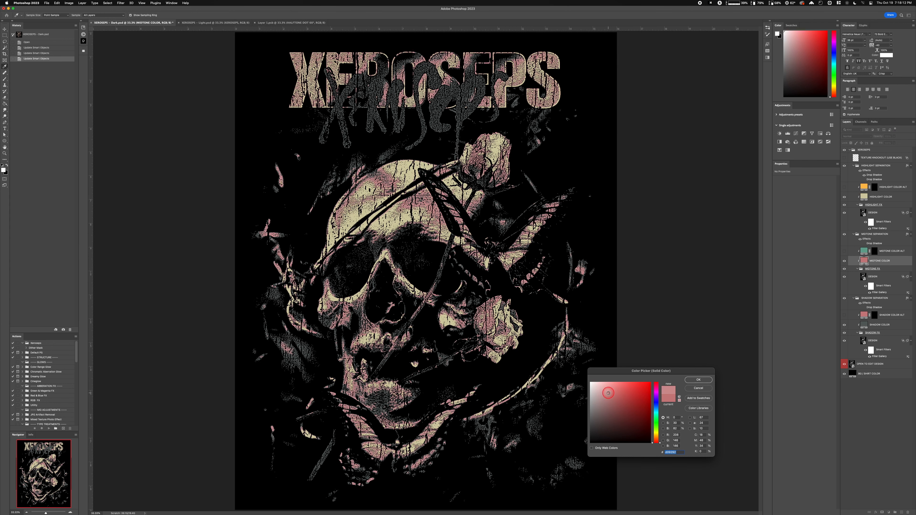
click(697, 388)
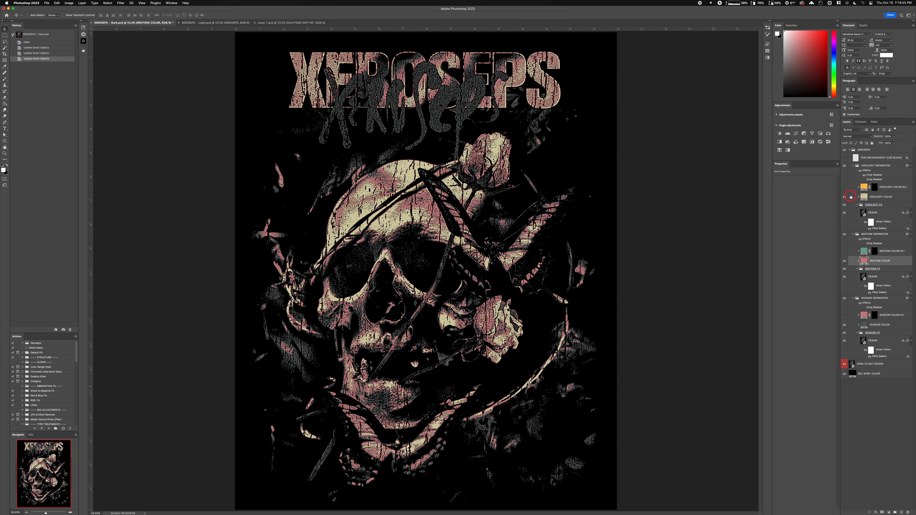
Try a brighter cream tone for the HIGHLIGHT COLOR fill, discarding the change.
double_click(864, 196)
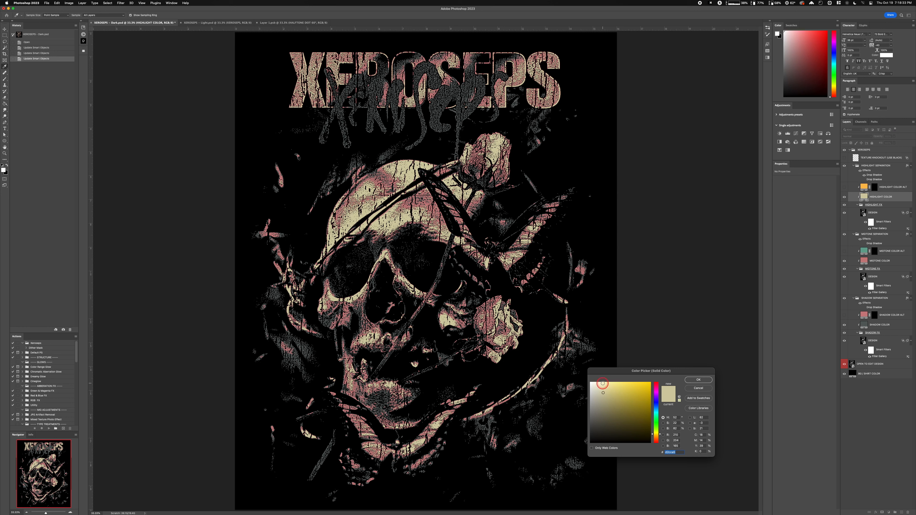
click(603, 382)
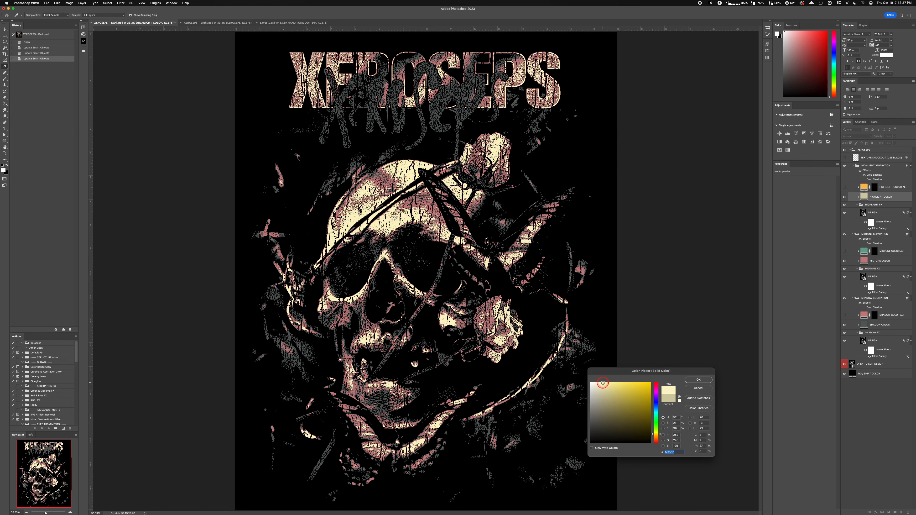
click(699, 390)
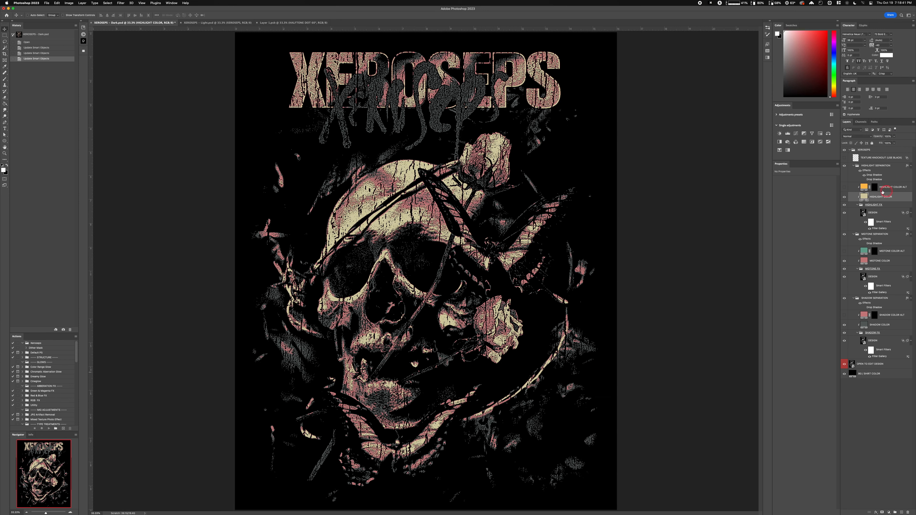
Review the first Drop Shadow effect's settings on the HIGHLIGHT SEPARATION group without changing them.
click(870, 180)
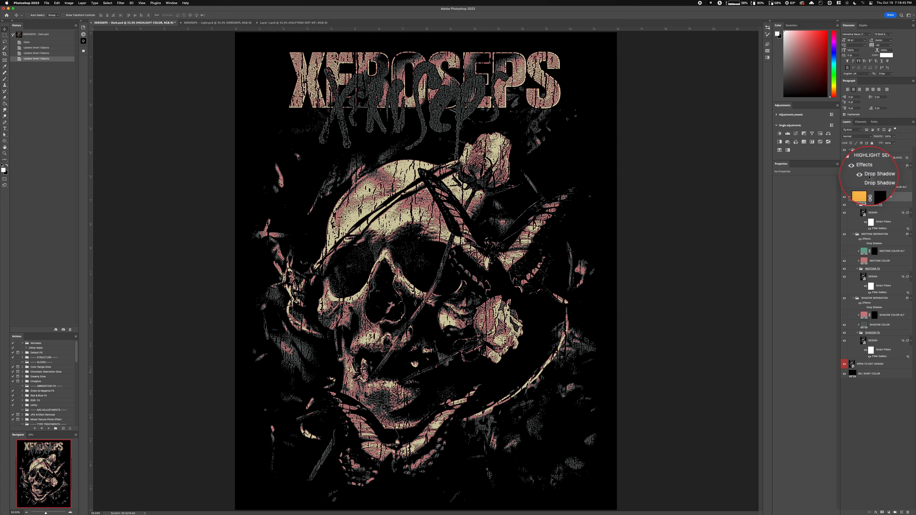
click(869, 176)
double_click(869, 176)
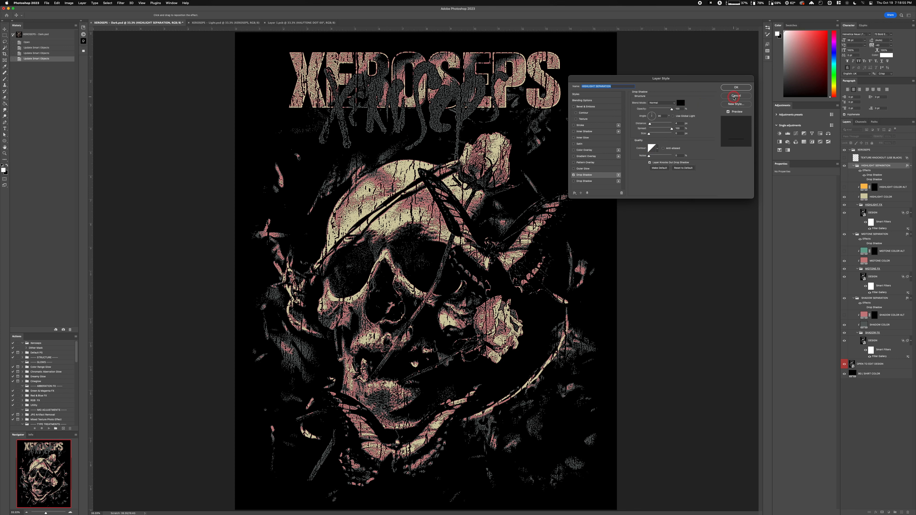
click(735, 95)
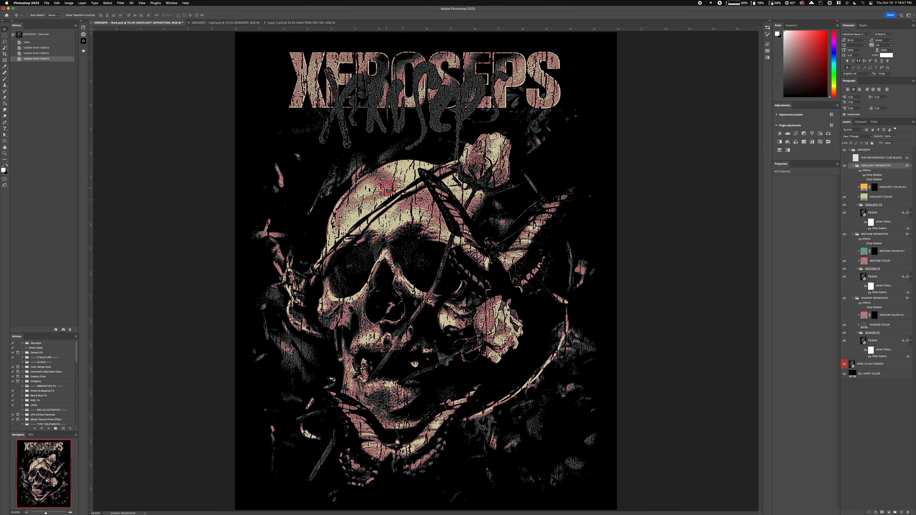
Examine the skull's forehead up close at several magnifications to see the shadow edges of the highlight separation.
key(super+equal)
key(super+equal)
key(super+equal)
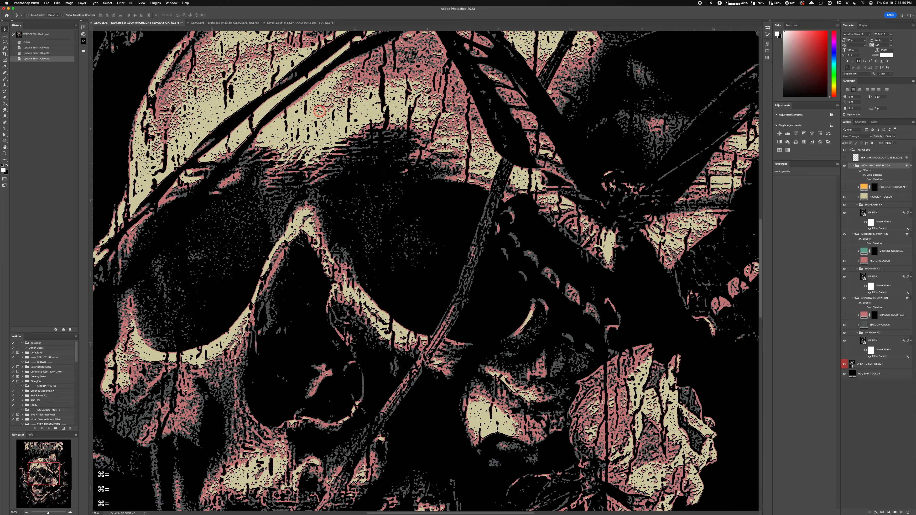
drag(319, 111, 357, 198)
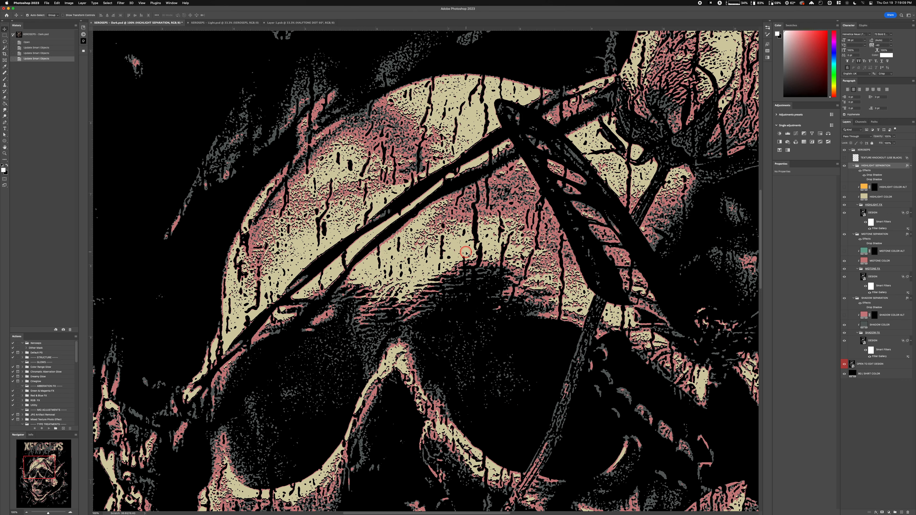
key(super+minus)
key(super+minus)
key(super+equal)
key(super+equal)
key(super+equal)
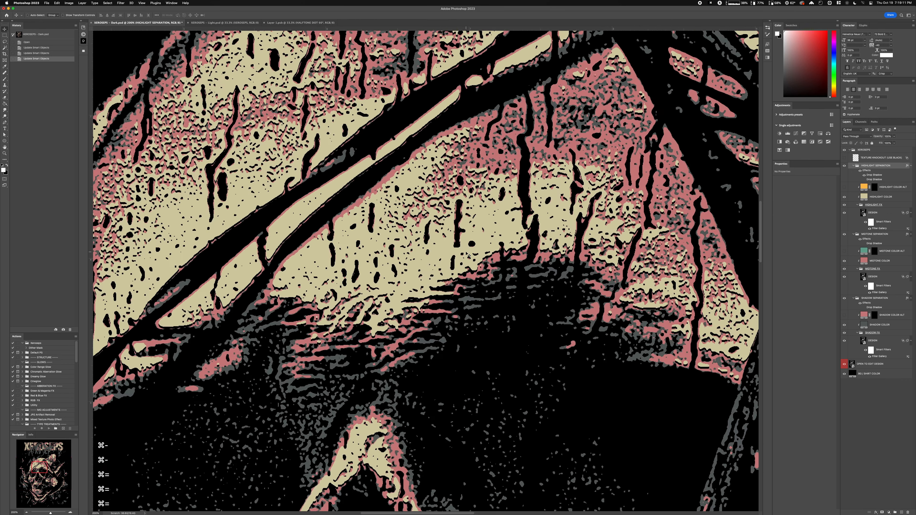
Turn the first Drop Shadow on the HIGHLIGHT SEPARATION group off and back on to compare the artwork.
click(862, 176)
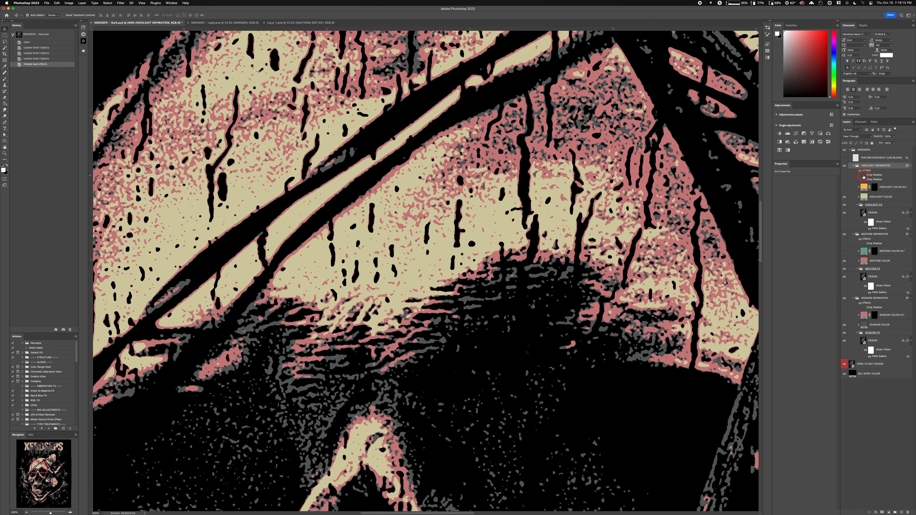
key(super+minus)
key(super+minus)
key(super+minus)
key(super+minus)
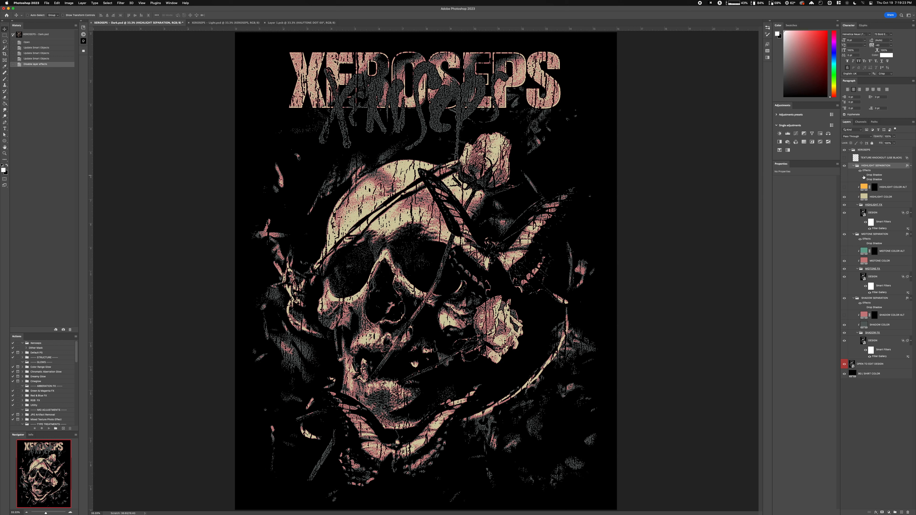
click(863, 176)
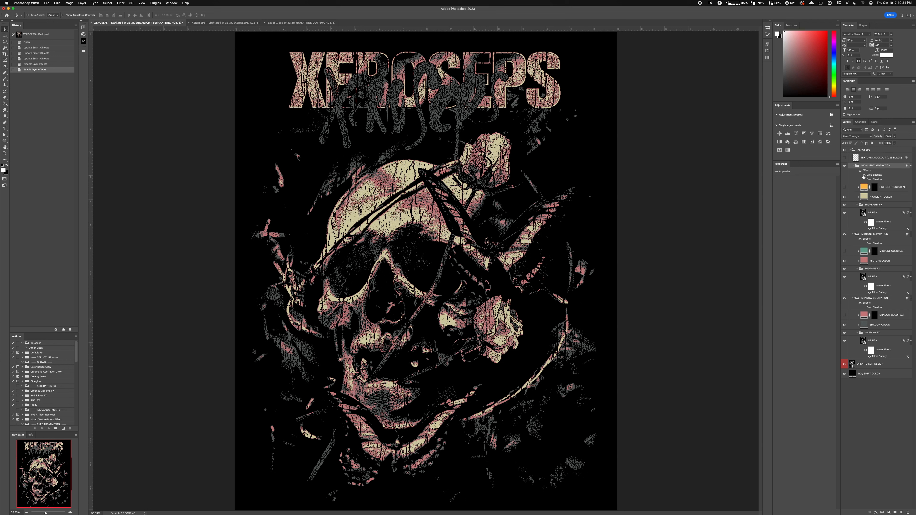
Enable the second Drop Shadow on the HIGHLIGHT SEPARATION group and review its settings without changing them.
click(867, 176)
click(864, 179)
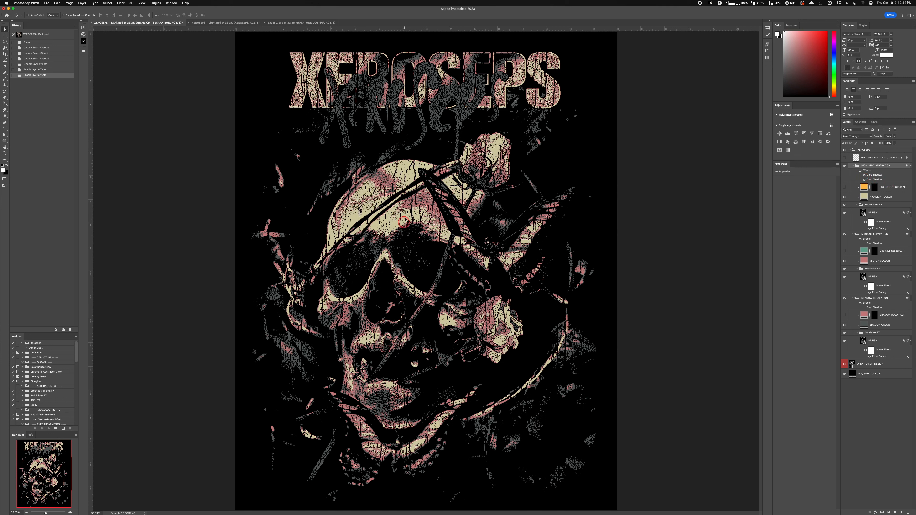
scroll(405, 217, up, 10)
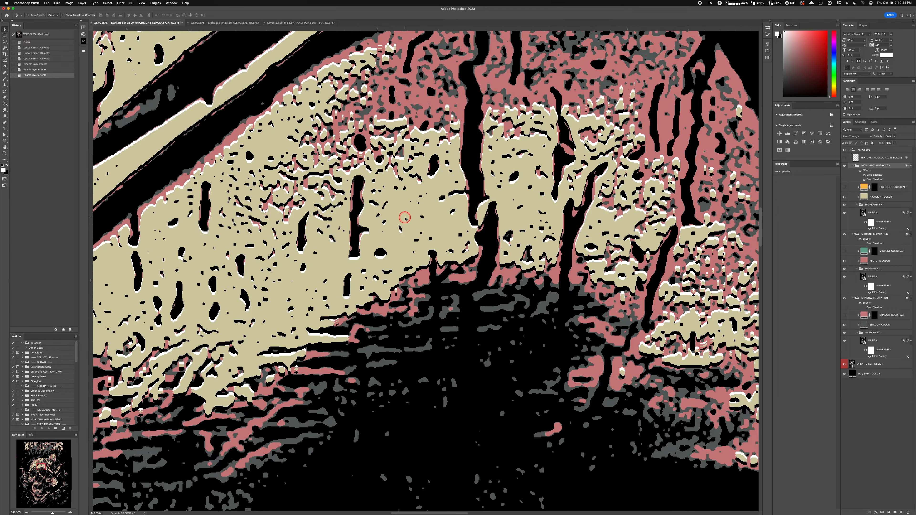
scroll(405, 218, down, 3)
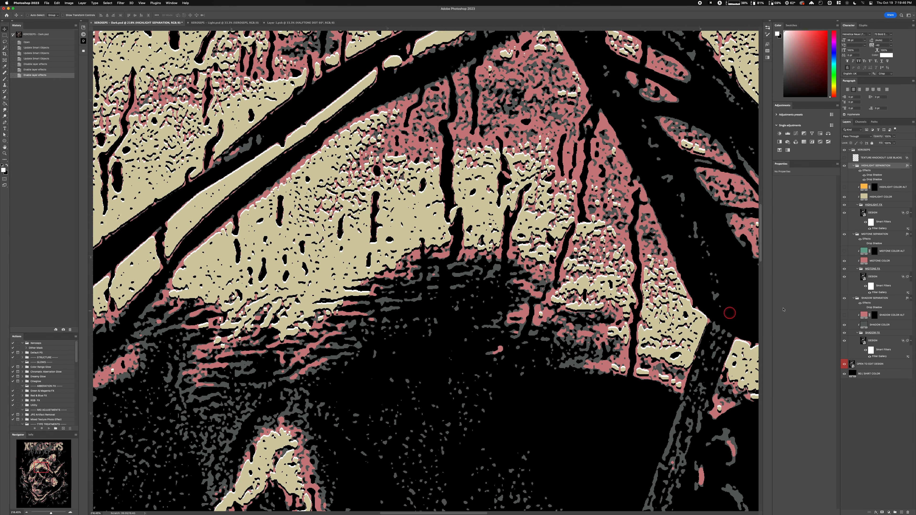
double_click(873, 180)
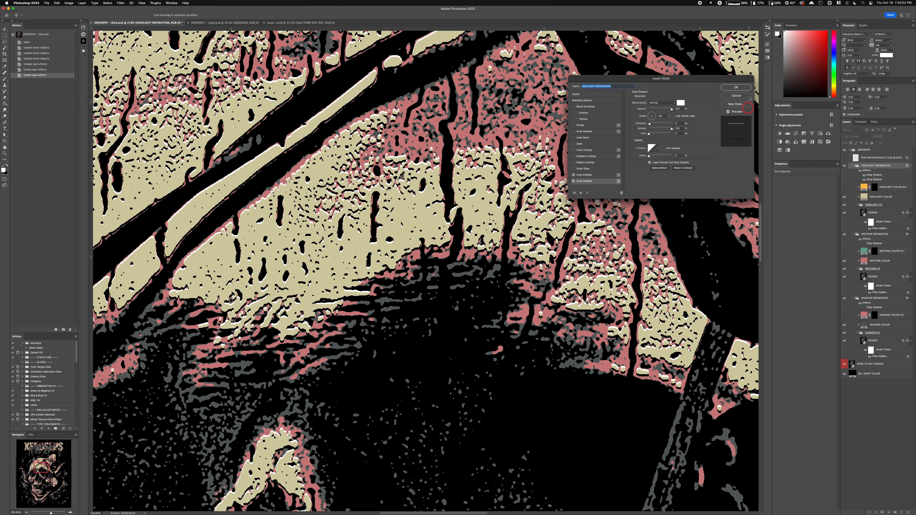
click(737, 96)
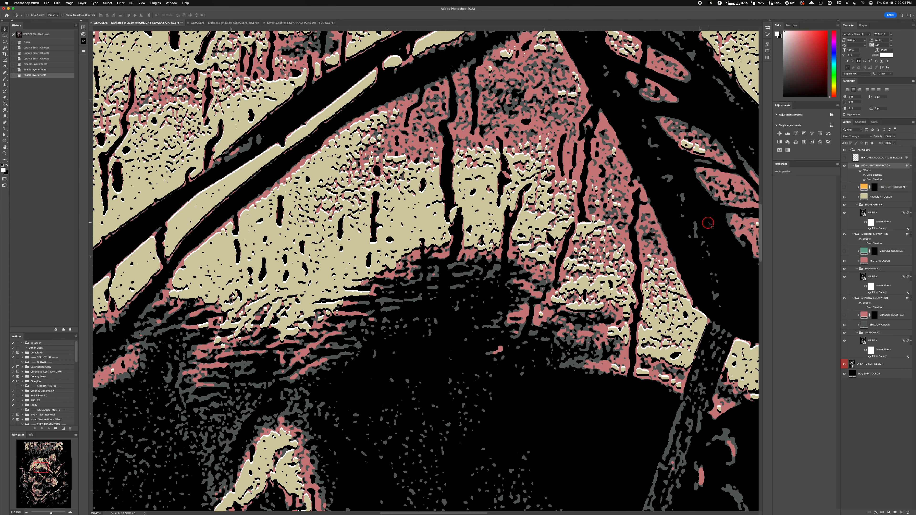
Inspect the second highlight Drop Shadow's white edges on the skull, and disable that effect again.
key(super+minus)
key(super+minus)
key(super+equal)
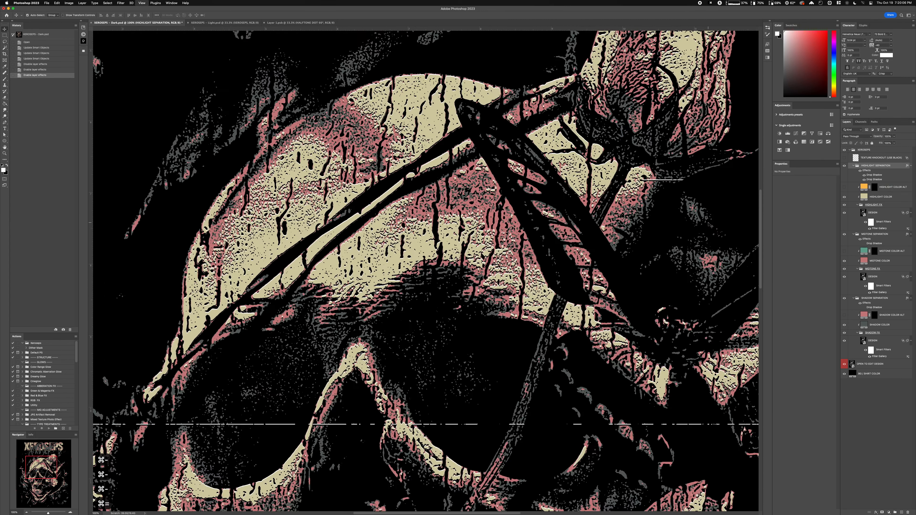
key(super+equal)
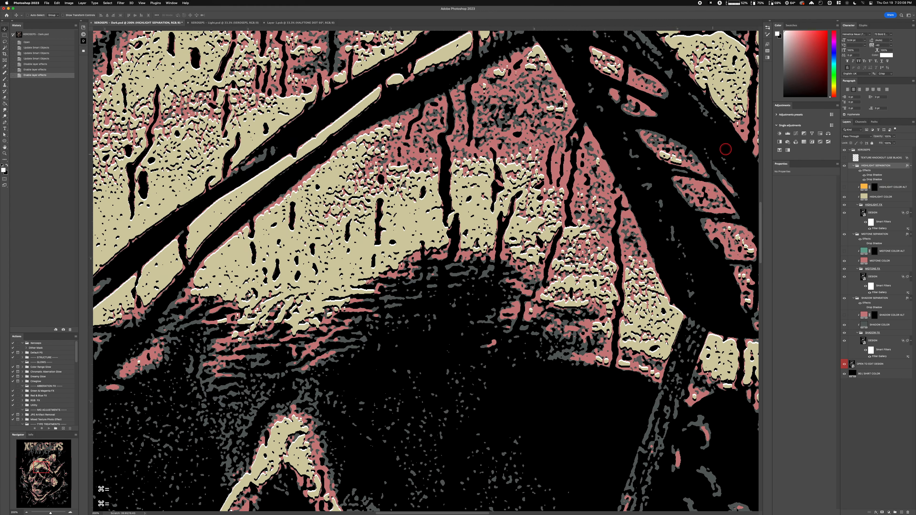
click(353, 182)
click(864, 179)
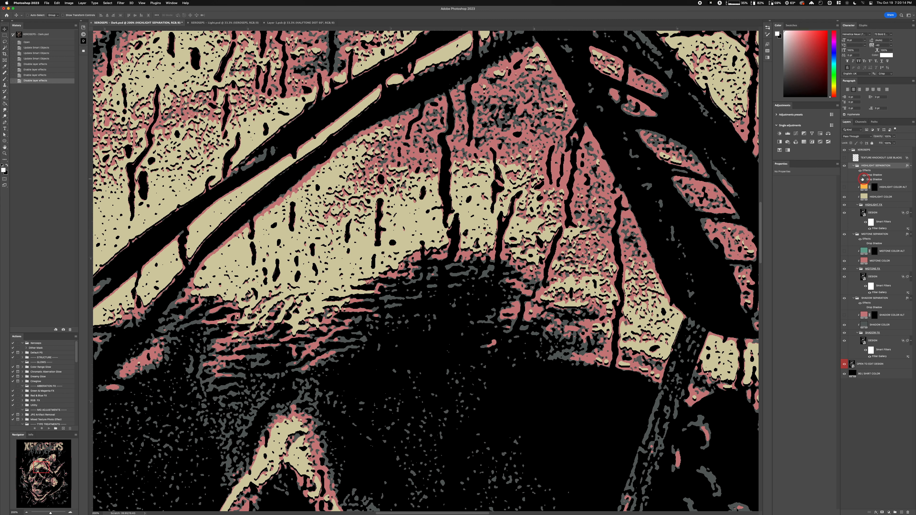
click(495, 255)
key(super+minus)
key(super+minus)
key(super+minus)
key(super+minus)
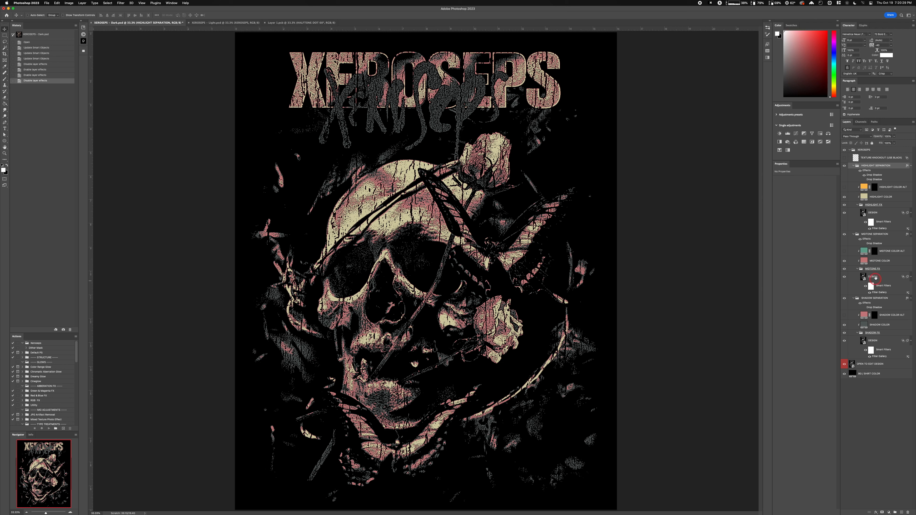
Switch on the MIDTONE SEPARATION group's Drop Shadow, inspect it on the forehead, and switch it off again.
click(864, 244)
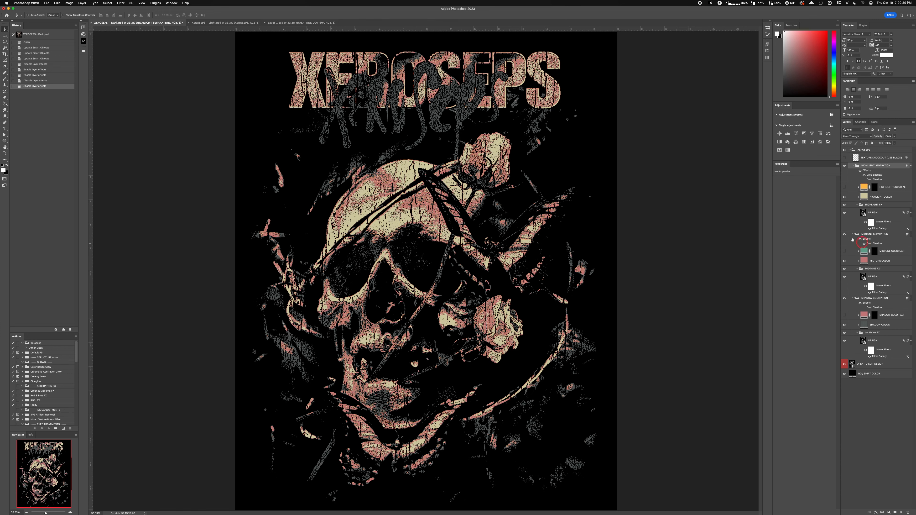
scroll(423, 209, up, 12)
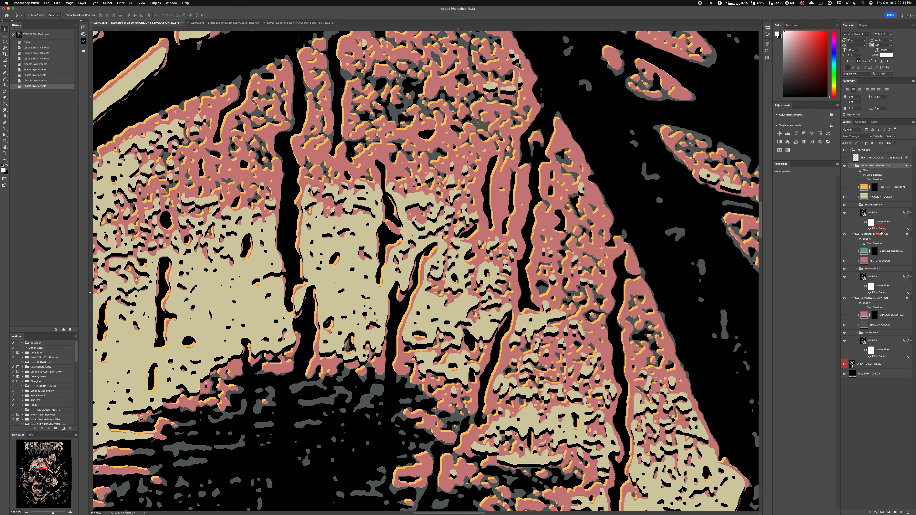
click(868, 292)
key(super+minus)
key(super+minus)
key(super+minus)
key(super+minus)
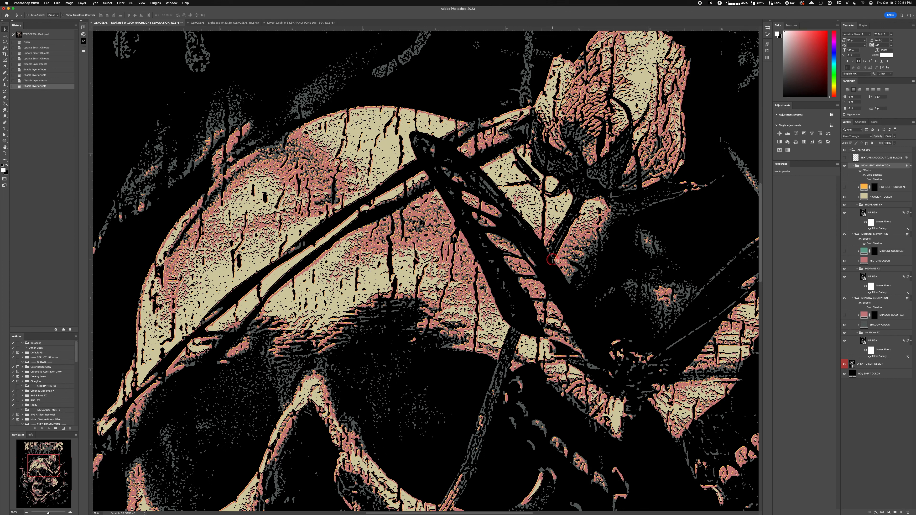
click(864, 244)
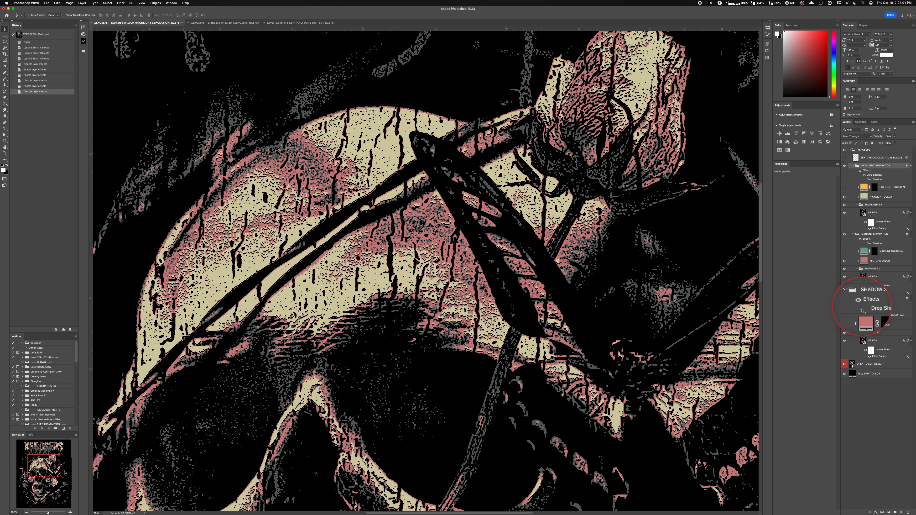
click(872, 307)
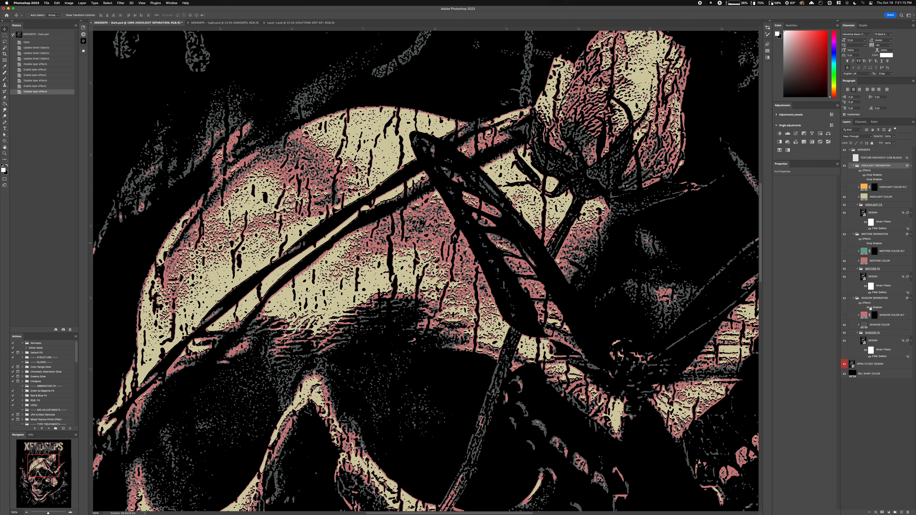
key(super+minus)
key(super+minus)
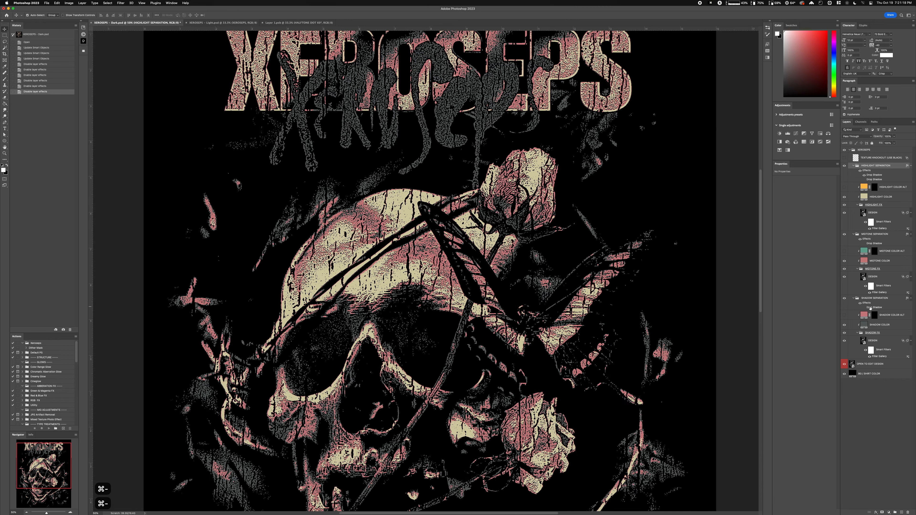
key(super+minus)
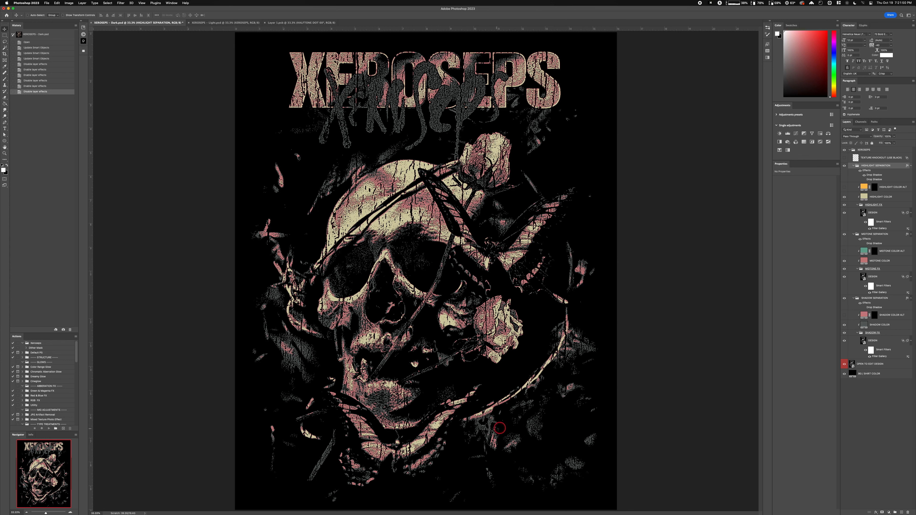
Select the layer mask of MIDTONE COLOR ALT and make that layer visible.
click(874, 315)
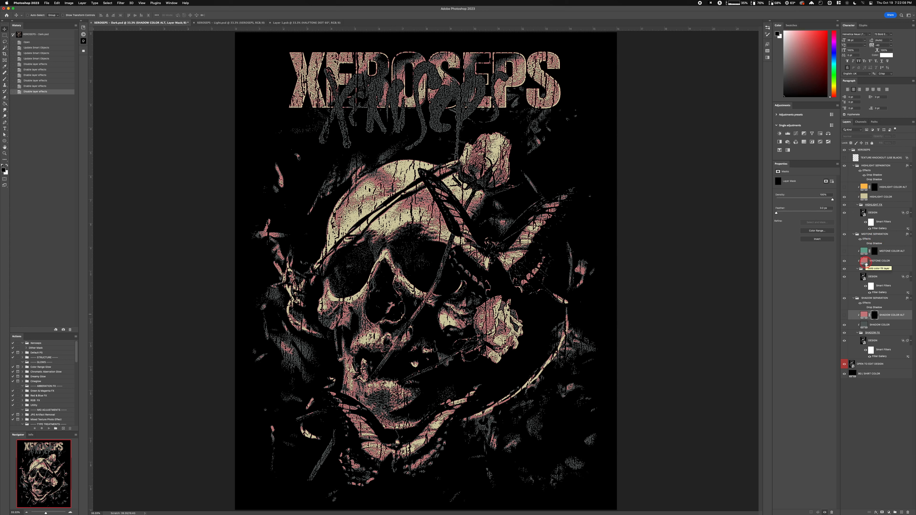
click(875, 250)
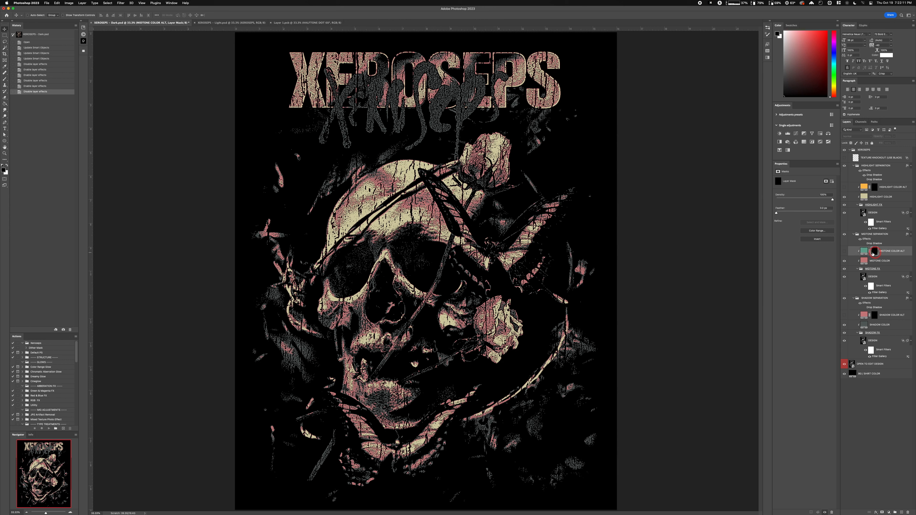
click(844, 252)
Choose the Pencil tool rather than the Brush tool, with the fourth round brush in the General Brushes set.
drag(4, 79, 17, 86)
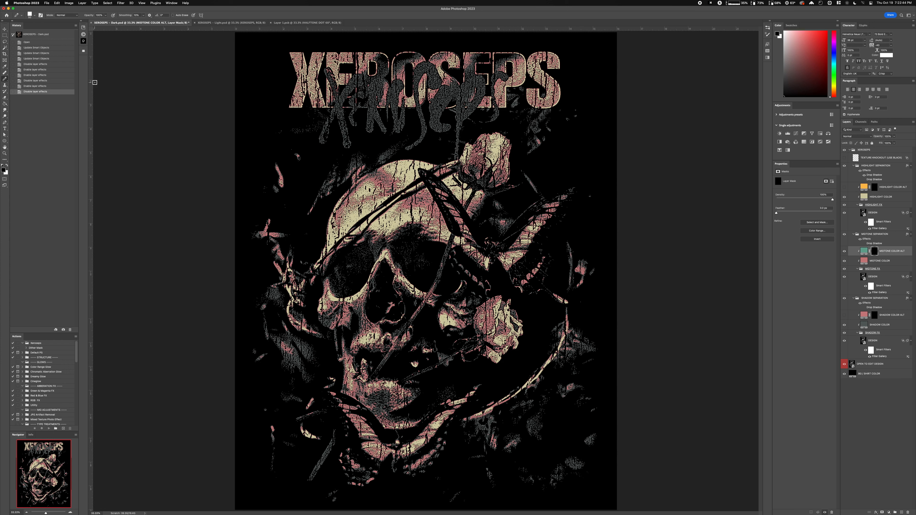
click(5, 79)
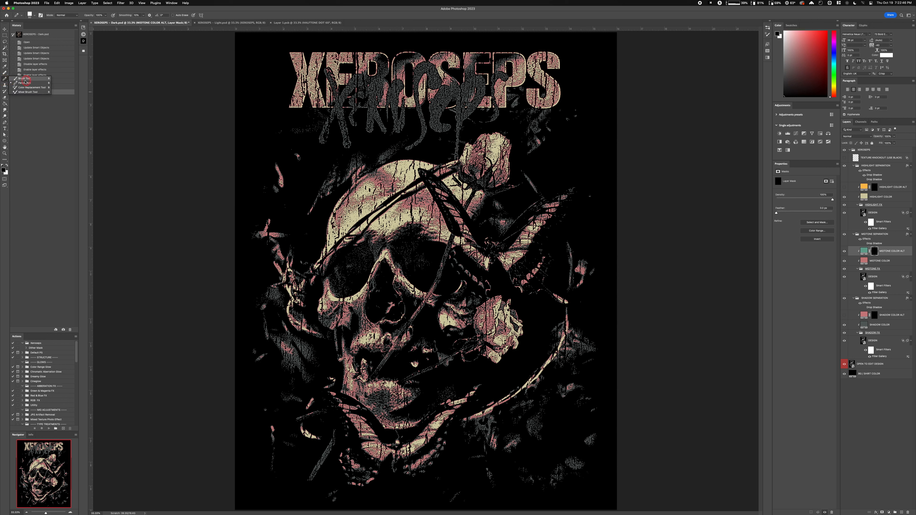
click(25, 82)
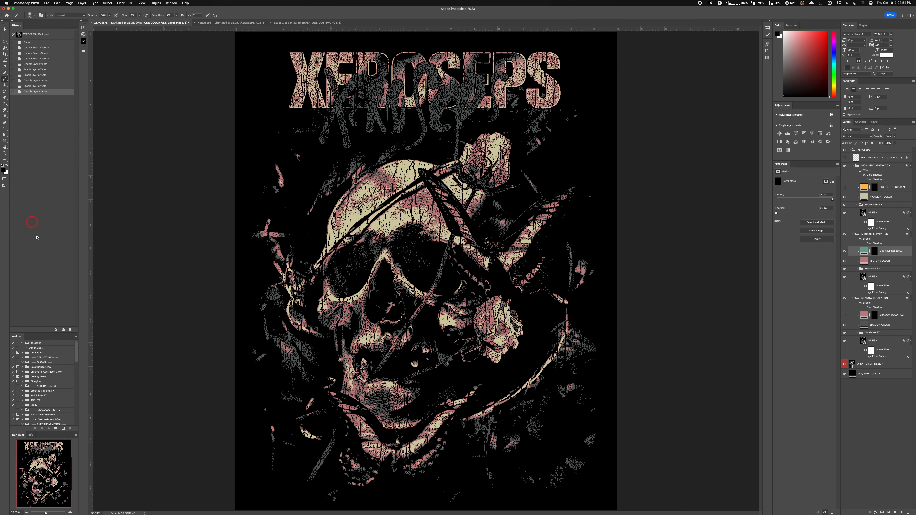
click(33, 349)
click(37, 88)
click(4, 78)
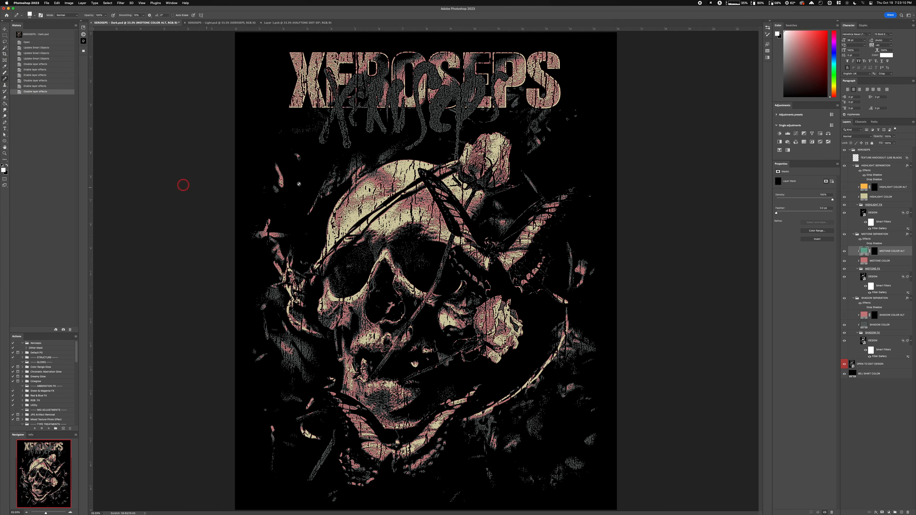
click(767, 28)
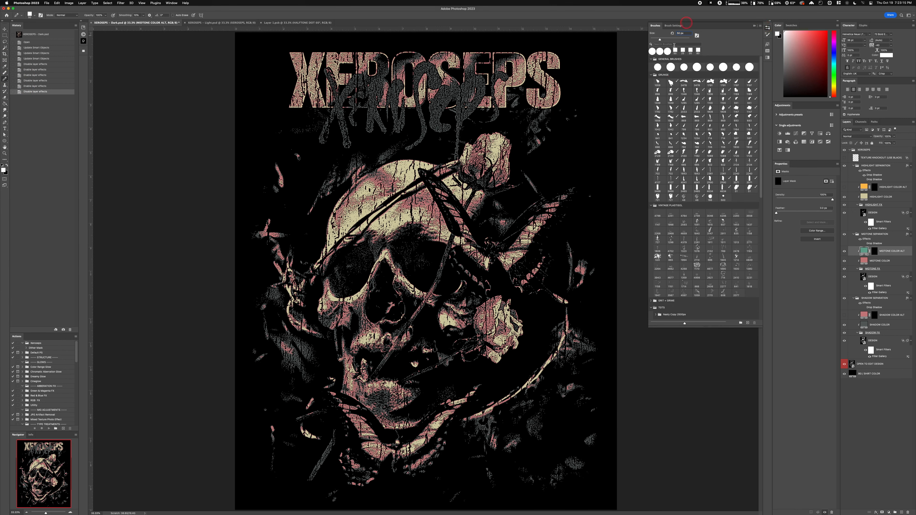
click(697, 67)
Paint white on the MIDTONE COLOR ALT mask over the whole XEROSEPS title using an enlarged pencil tip.
click(876, 253)
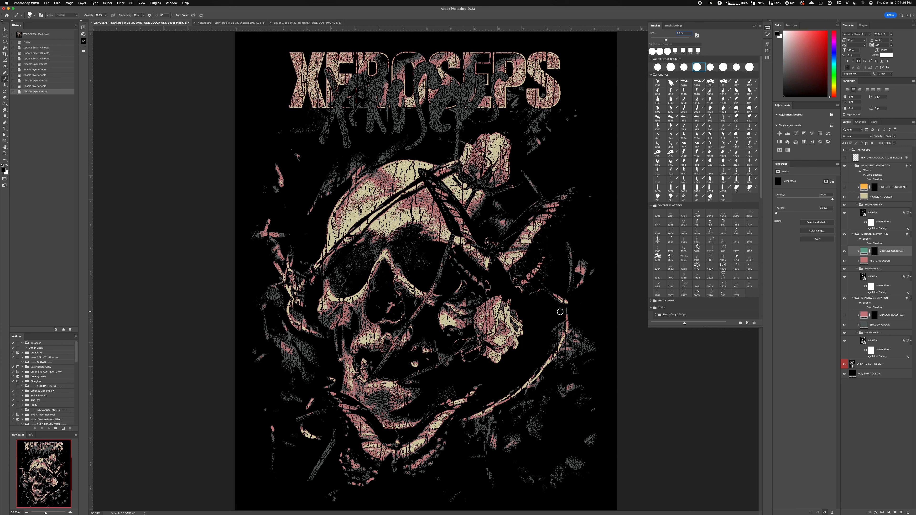
click(913, 260)
click(875, 252)
key(x)
key(bracketright)
key(bracketright)
key(bracketright)
key(bracketright)
mouse_move(305, 72)
mouse_down()
mouse_move(292, 108)
mouse_move(302, 85)
mouse_move(301, 104)
mouse_move(295, 56)
mouse_move(311, 73)
mouse_move(317, 54)
mouse_move(310, 81)
mouse_move(318, 108)
mouse_move(316, 89)
mouse_move(321, 105)
mouse_move(326, 86)
mouse_move(334, 91)
mouse_move(326, 48)
mouse_move(335, 73)
mouse_move(338, 48)
mouse_move(349, 59)
mouse_move(374, 56)
mouse_move(330, 91)
mouse_move(337, 104)
mouse_move(351, 96)
mouse_move(385, 106)
mouse_up()
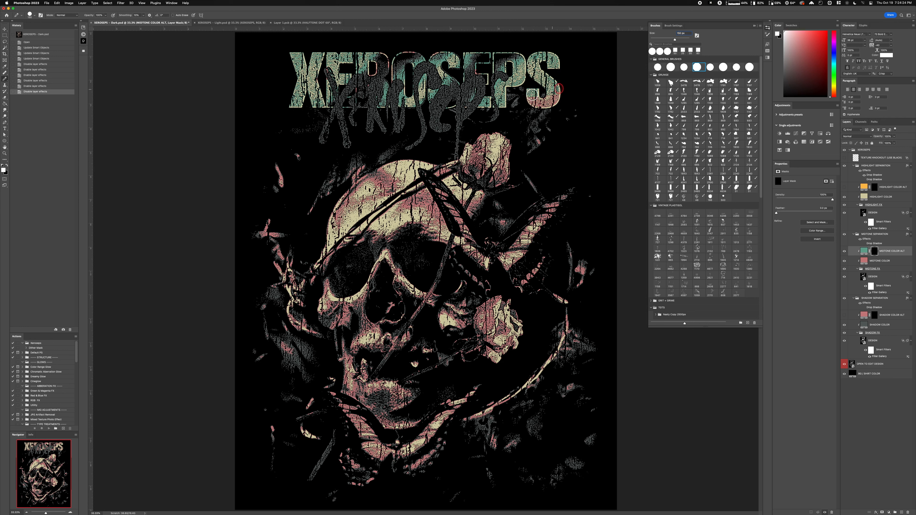
drag(557, 102, 540, 119)
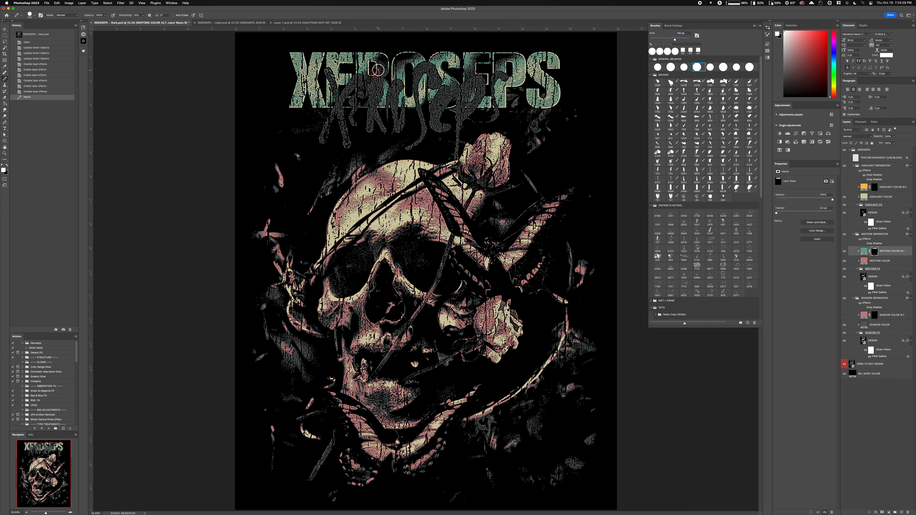
drag(297, 76, 298, 104)
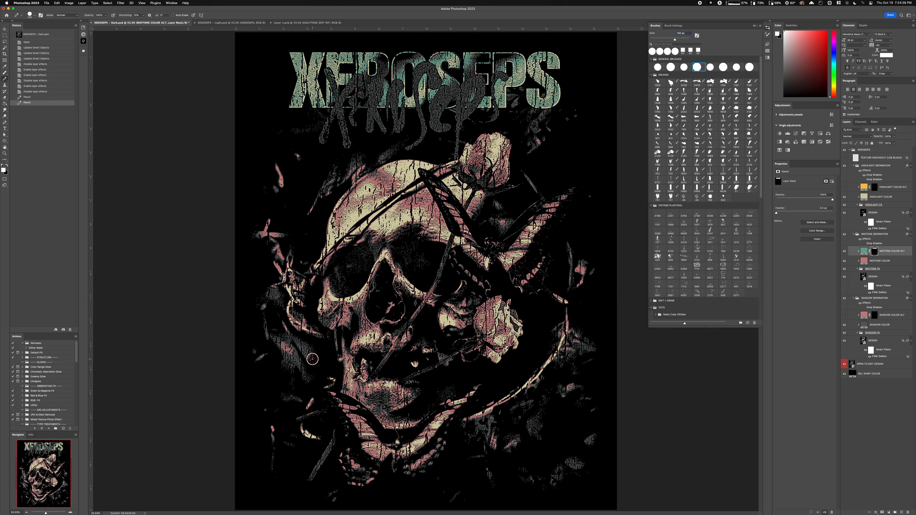
Stamp a large splatter brush from the grunge set onto the MIDTONE COLOR ALT mask over the skull's forehead.
drag(350, 359, 353, 374)
click(710, 152)
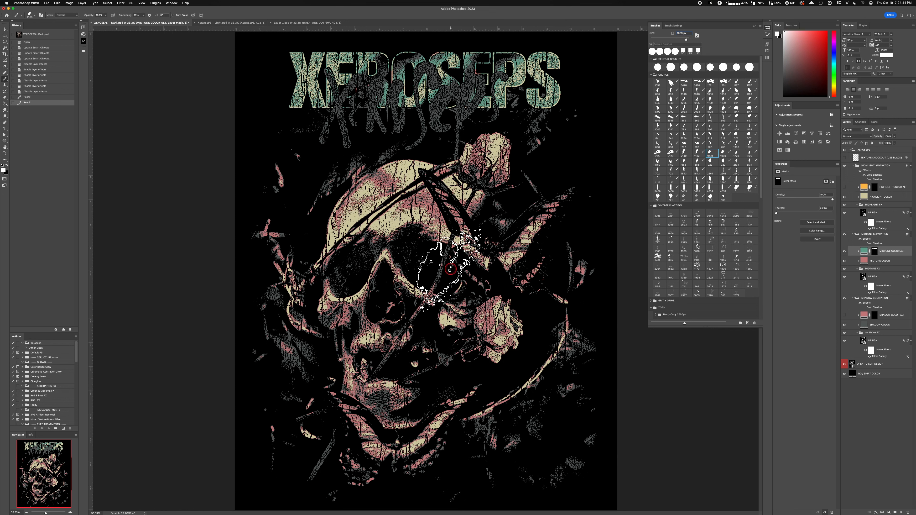
click(426, 212)
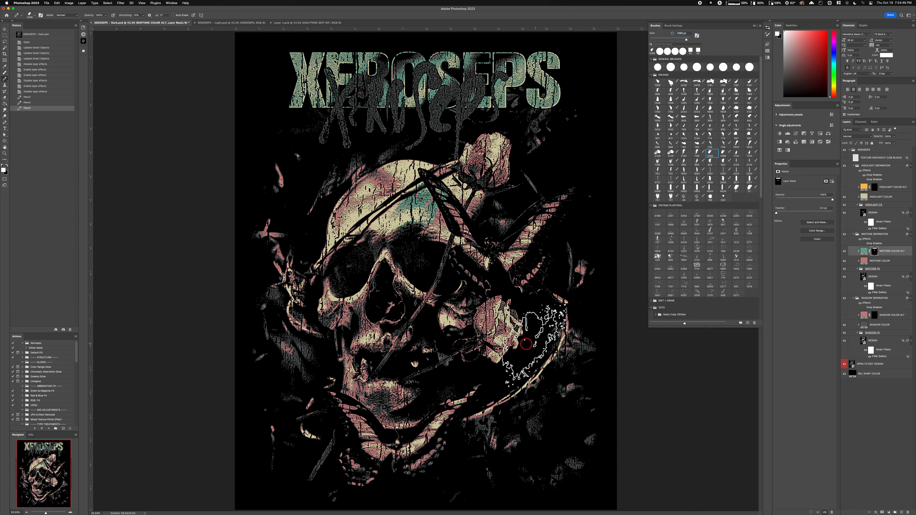
Undo the forehead splatter, and try single splatter stamps over the skull's cheek and jaw, undoing each one.
key(cmd+z)
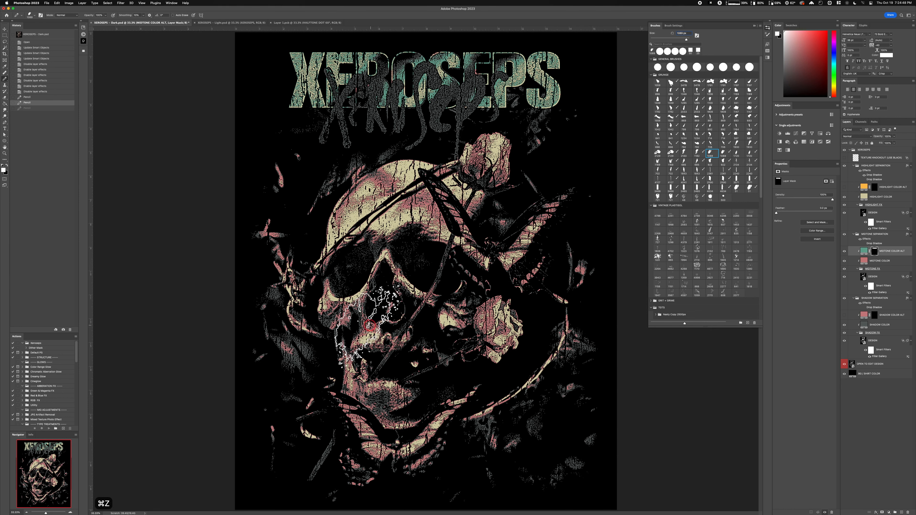
click(356, 325)
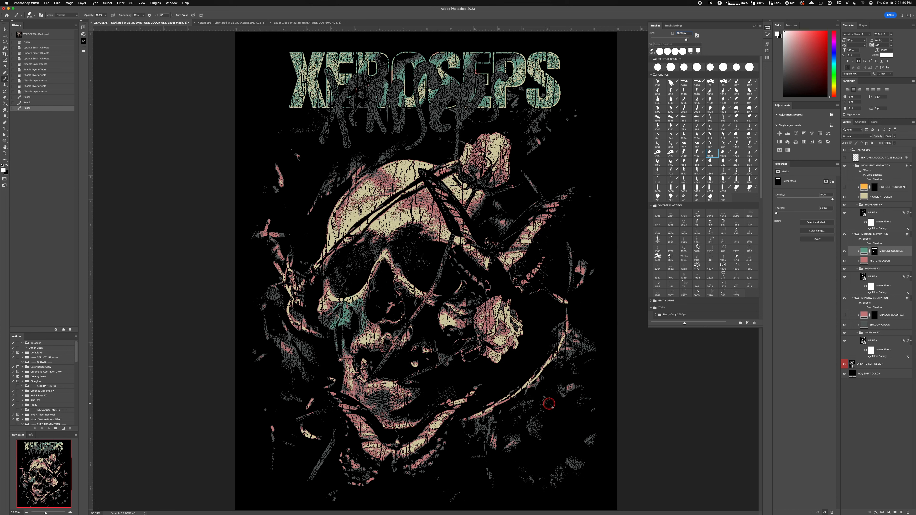
key(super+z)
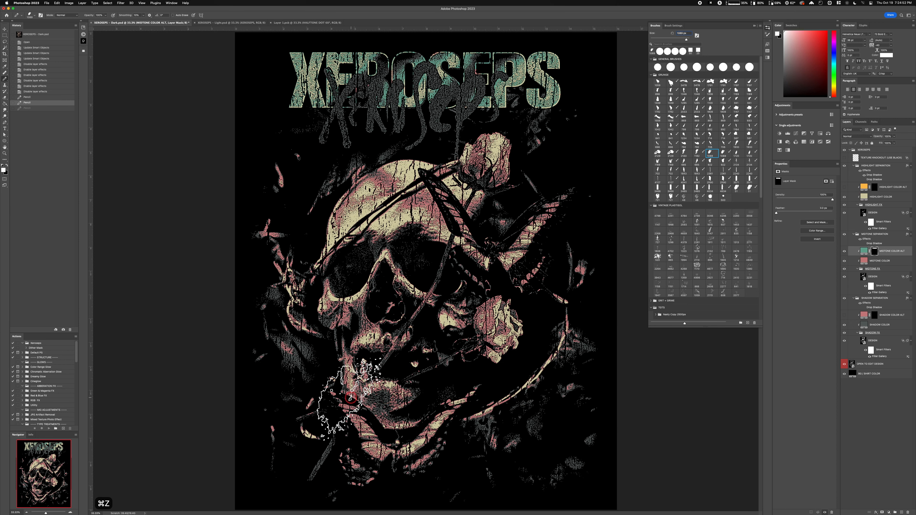
click(348, 393)
key(super+z)
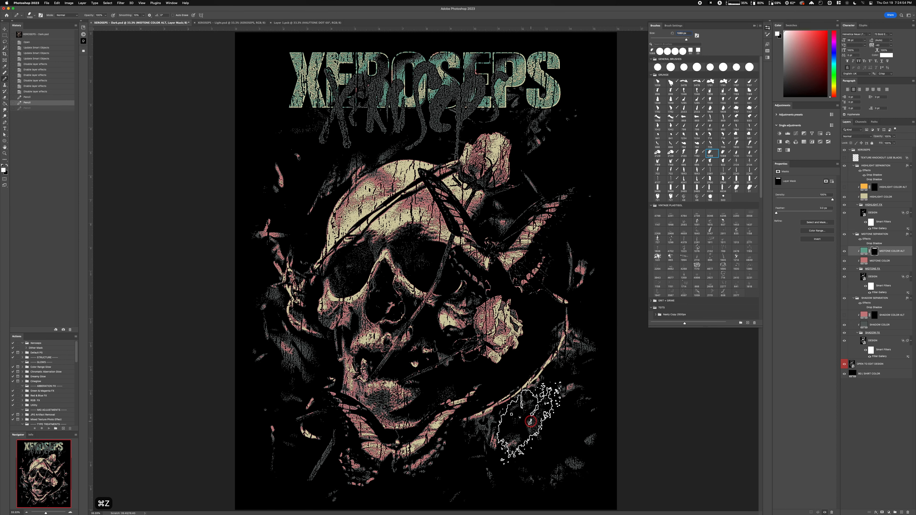
Paint white over both roses on the MIDTONE COLOR ALT mask with a smaller round pencil tip.
key(bracketleft)
key(bracketleft)
key(bracketleft)
mouse_move(486, 325)
mouse_down()
mouse_move(494, 305)
mouse_move(475, 316)
mouse_move(502, 349)
mouse_move(508, 339)
mouse_move(502, 361)
mouse_move(511, 352)
mouse_up()
mouse_move(494, 173)
mouse_down()
mouse_move(468, 162)
mouse_move(475, 146)
mouse_move(488, 158)
mouse_move(500, 148)
mouse_move(489, 156)
mouse_up()
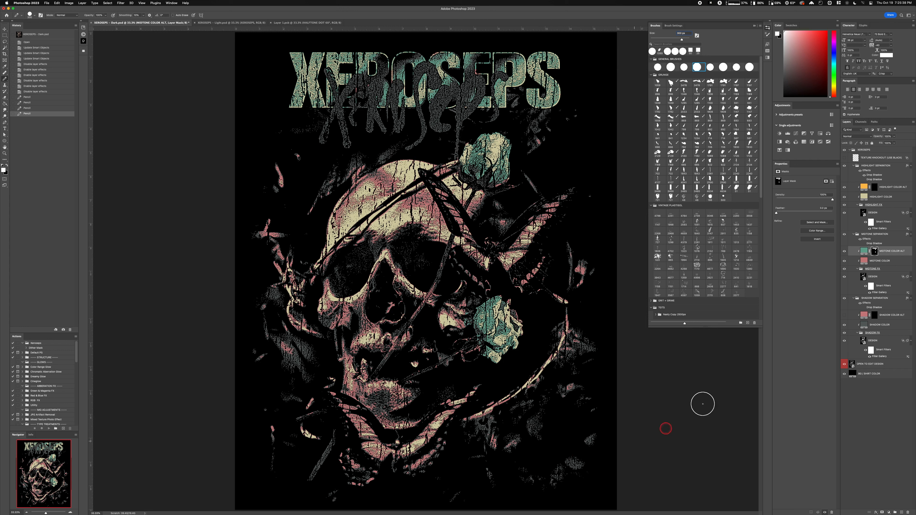
Show the HIGHLIGHT COLOR ALT layer and paint white over both roses on its mask.
click(875, 188)
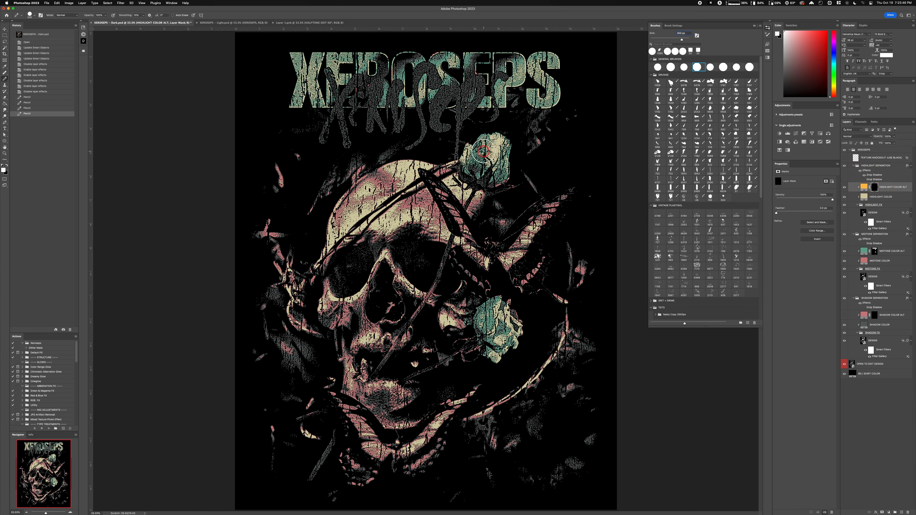
mouse_move(488, 157)
mouse_down()
mouse_move(497, 144)
mouse_move(479, 151)
mouse_move(492, 151)
mouse_up()
click(494, 158)
drag(499, 346, 500, 345)
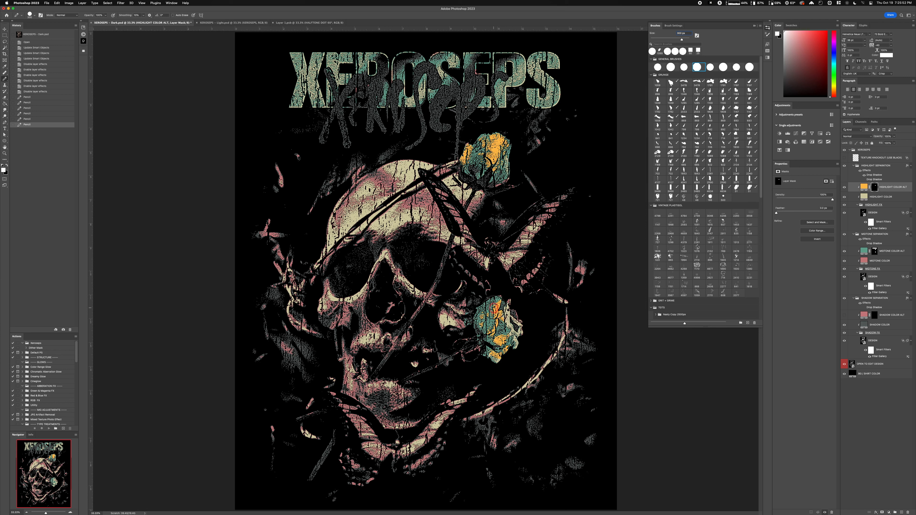
mouse_move(494, 307)
mouse_down()
mouse_move(517, 333)
mouse_move(500, 358)
mouse_move(502, 301)
mouse_up()
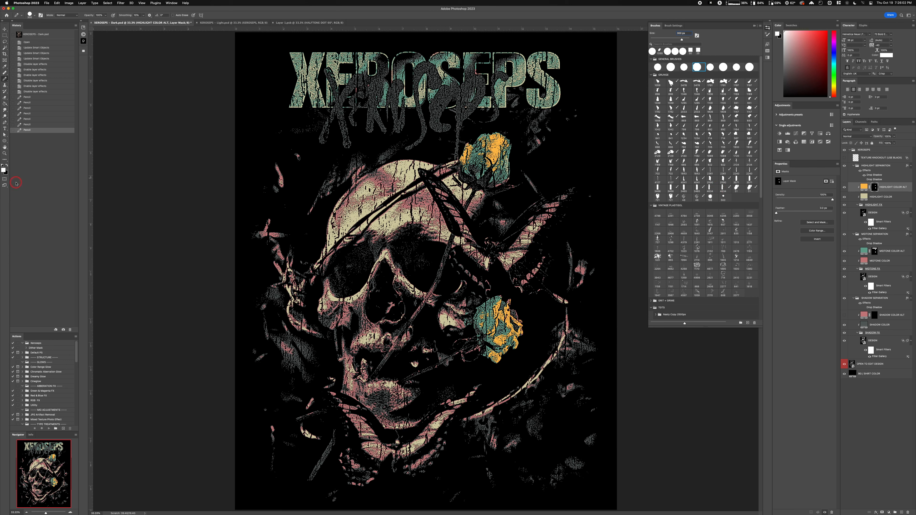
Stamp black with a grunge brush on the HIGHLIGHT COLOR ALT mask to break up the orange areas on both roses.
key(x)
click(710, 135)
mouse_move(502, 336)
mouse_down()
mouse_move(497, 324)
mouse_move(505, 346)
mouse_move(519, 317)
mouse_move(504, 288)
mouse_up()
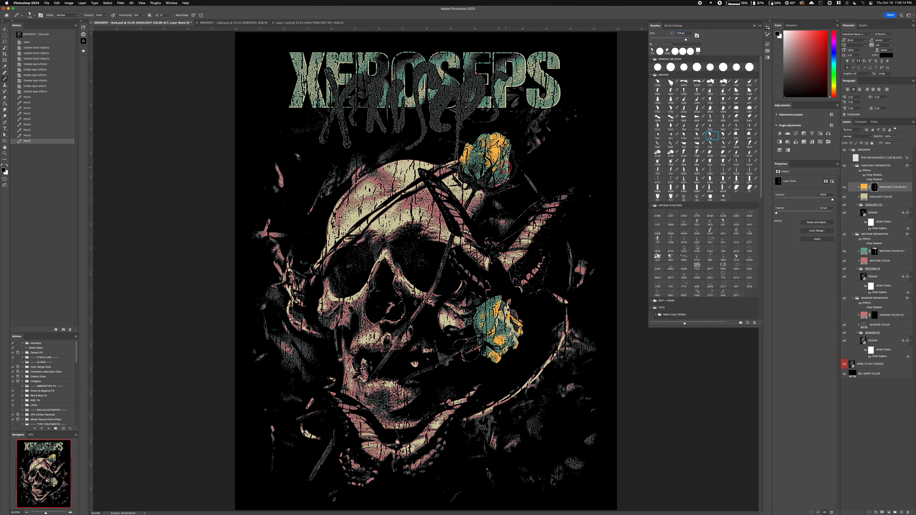
click(507, 169)
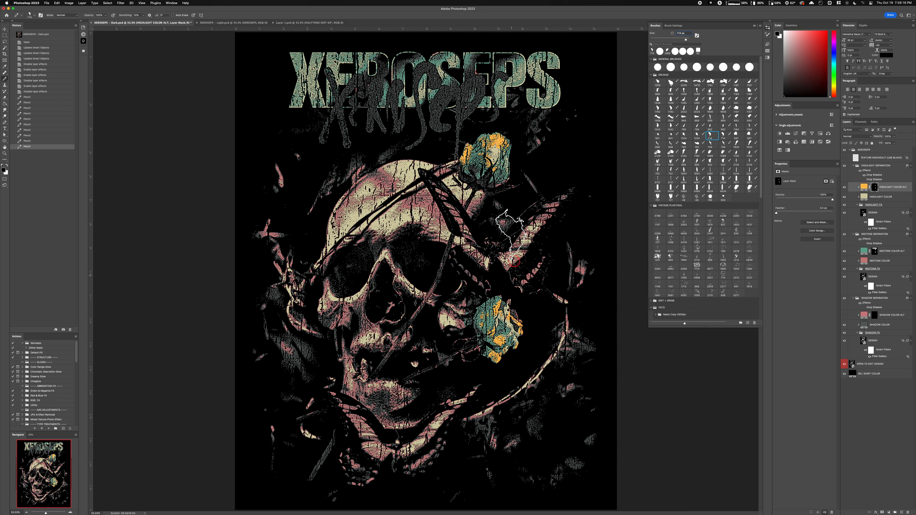
click(501, 148)
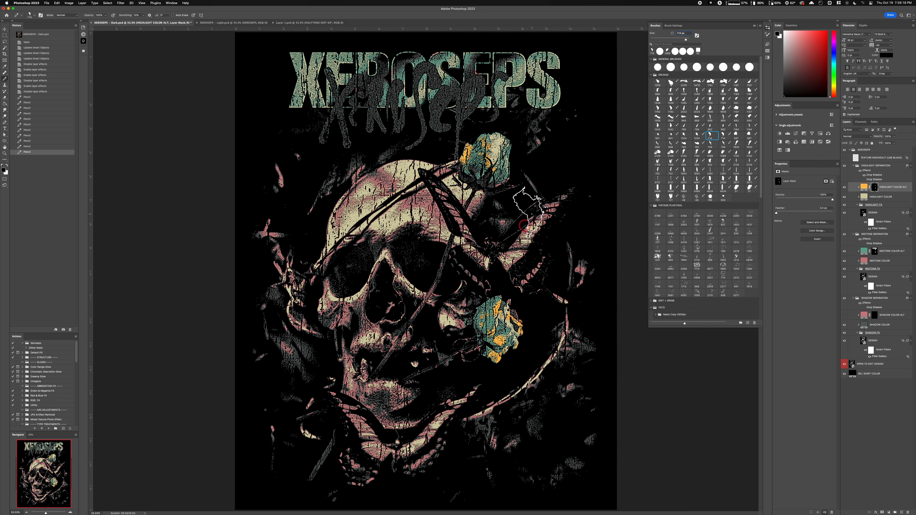
click(486, 165)
click(460, 165)
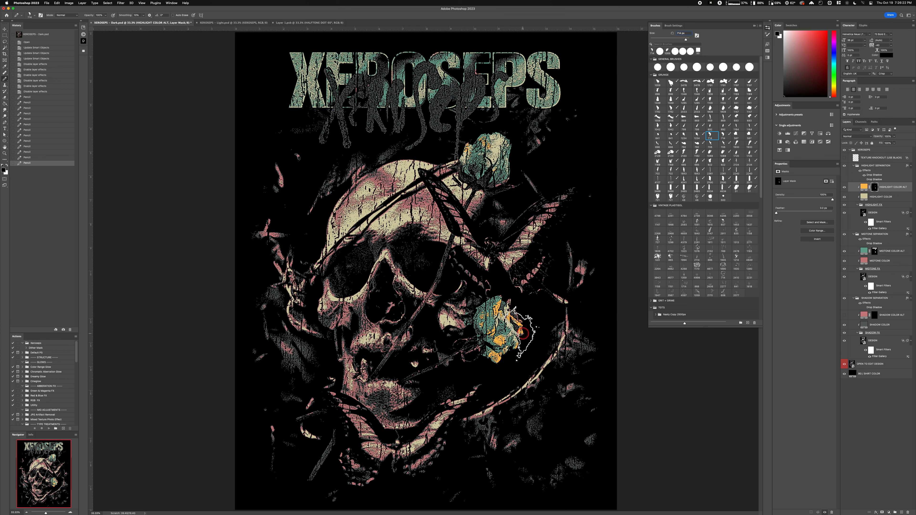
click(533, 342)
click(485, 317)
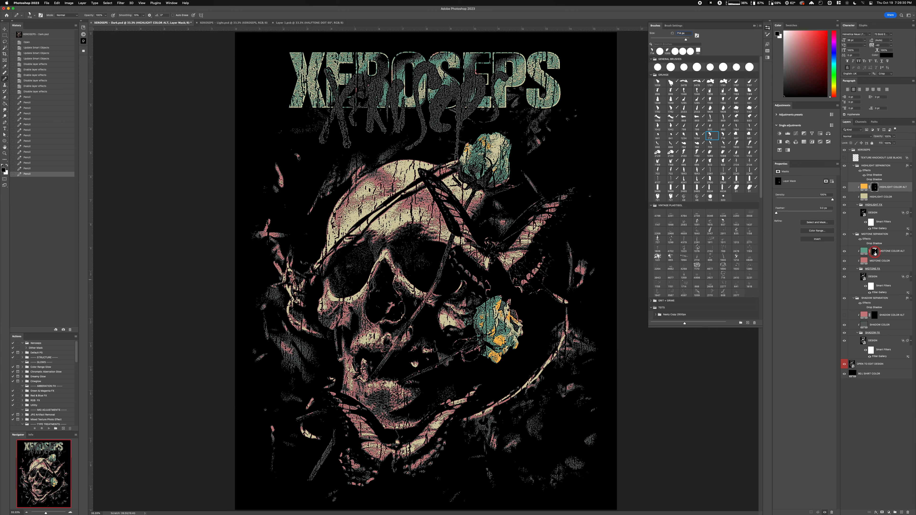
Fill the MIDTONE COLOR ALT layer mask completely with black.
click(875, 252)
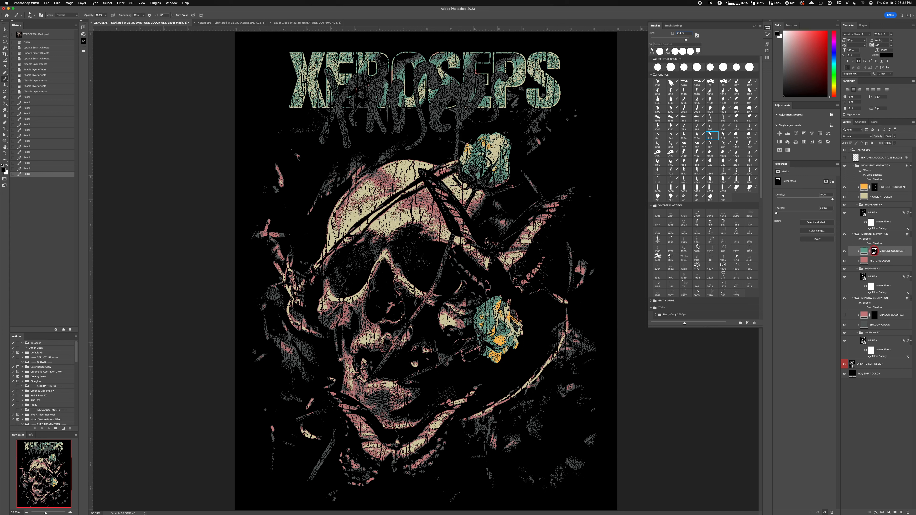
key(x)
key(super+BackSpace)
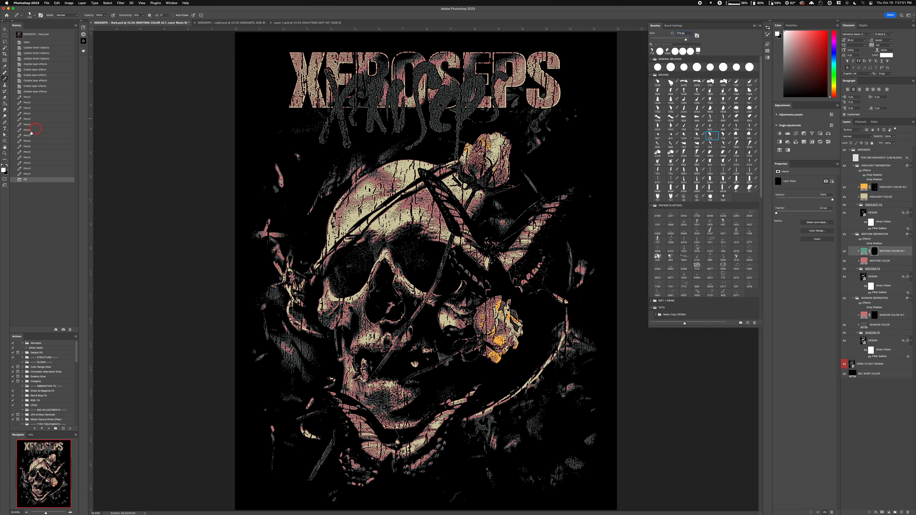
Paint white on the MIDTONE COLOR ALT mask over the skull's forehead and cheek with an enlarged soft round Brush tool tip.
drag(5, 80, 27, 80)
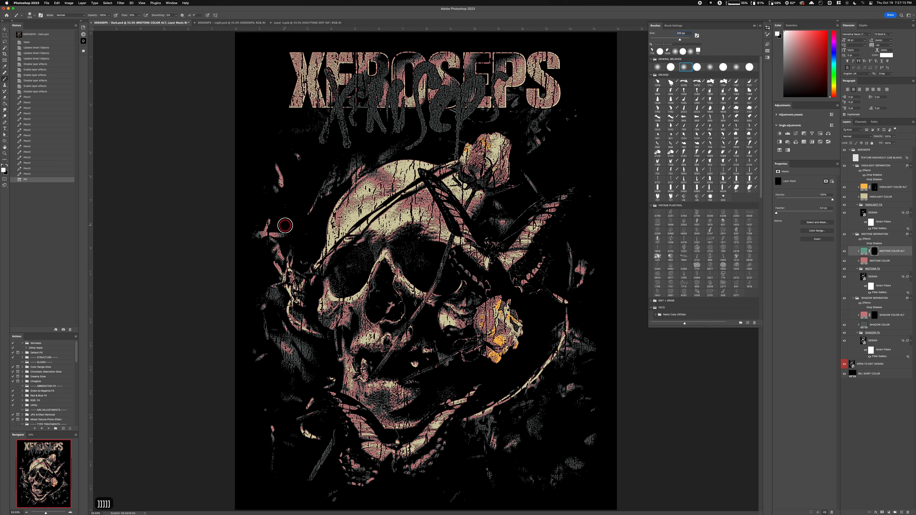
key(bracketright)
key(bracketright)
key(bracketright)
key(bracketright)
key(bracketright)
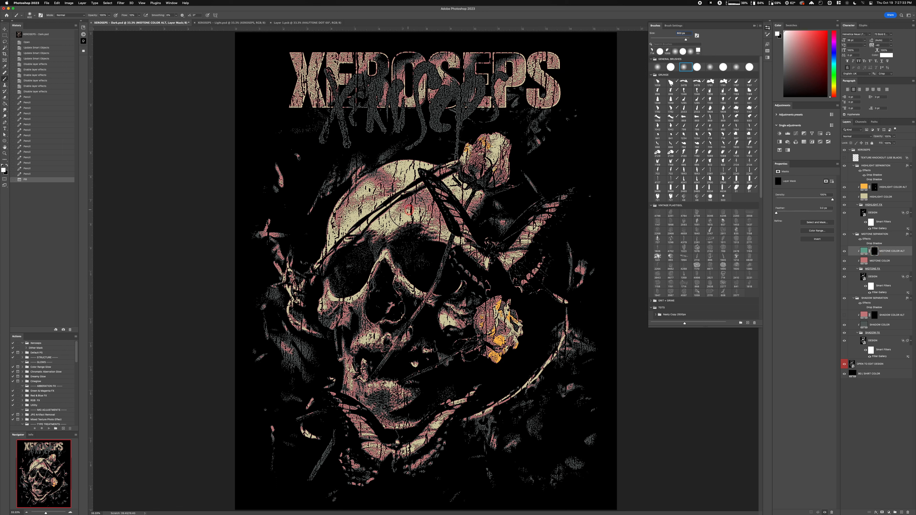
mouse_move(409, 209)
mouse_down()
mouse_move(384, 210)
mouse_move(452, 235)
mouse_move(448, 257)
mouse_move(470, 198)
mouse_move(427, 221)
mouse_move(431, 202)
mouse_move(409, 213)
mouse_move(401, 186)
mouse_move(379, 175)
mouse_move(319, 243)
mouse_move(388, 182)
mouse_up()
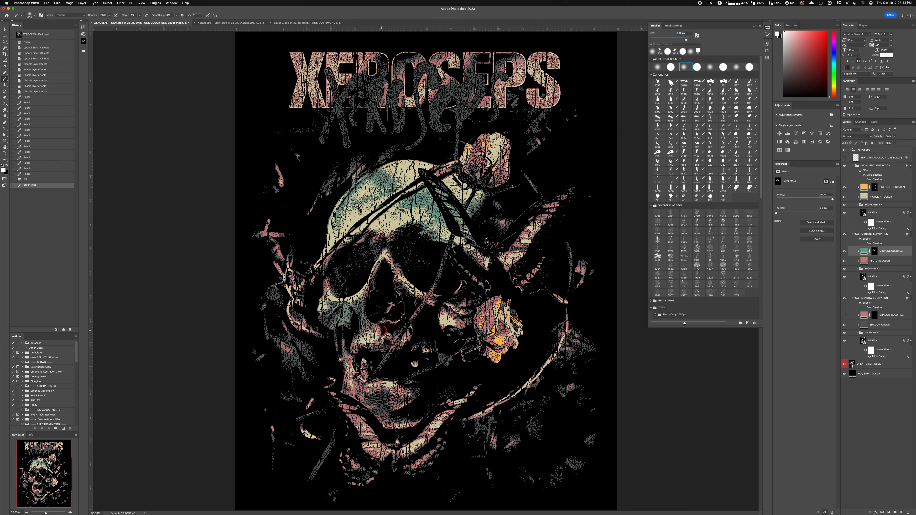
mouse_move(373, 343)
mouse_down()
mouse_move(348, 370)
mouse_move(329, 369)
mouse_up()
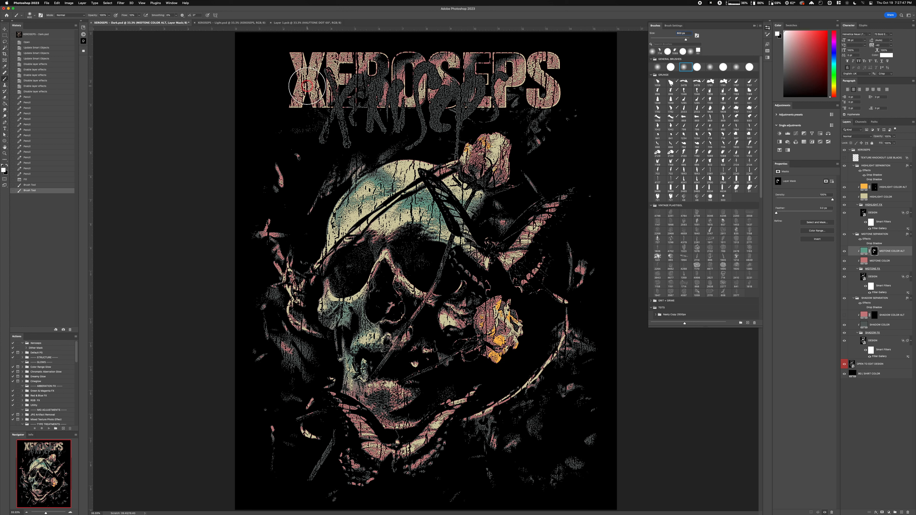
Brush soft white along the lower half of the XEROSEPS title and over the skull's jaw on the MIDTONE COLOR ALT mask.
mouse_move(313, 89)
mouse_down()
mouse_move(336, 96)
mouse_move(368, 85)
mouse_move(400, 99)
mouse_move(438, 89)
mouse_move(476, 115)
mouse_move(544, 87)
mouse_move(554, 88)
mouse_move(518, 105)
mouse_move(556, 94)
mouse_up()
mouse_move(275, 110)
mouse_down()
mouse_move(556, 95)
mouse_move(302, 113)
mouse_up()
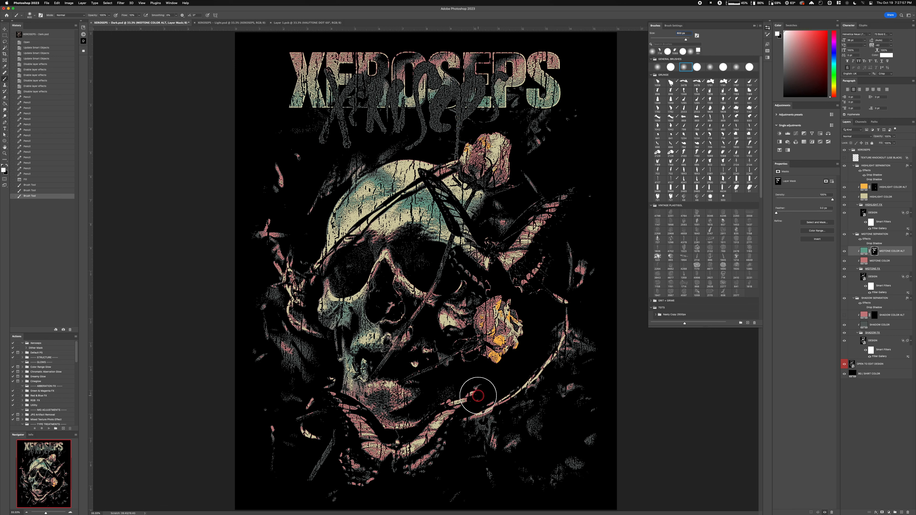
mouse_move(380, 435)
mouse_down()
mouse_move(353, 393)
mouse_move(357, 410)
mouse_move(322, 366)
mouse_move(329, 386)
mouse_up()
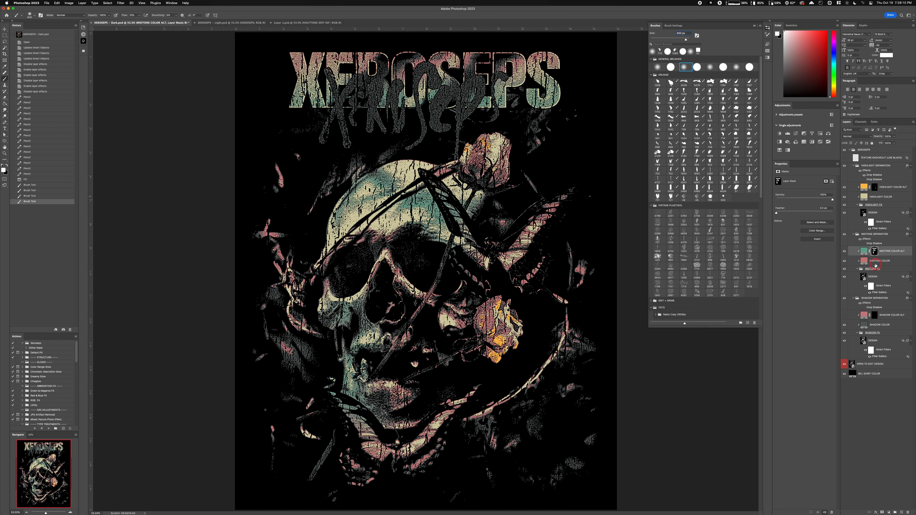
Run the Dither Mask action on the MIDTONE COLOR ALT layer mask.
key(v)
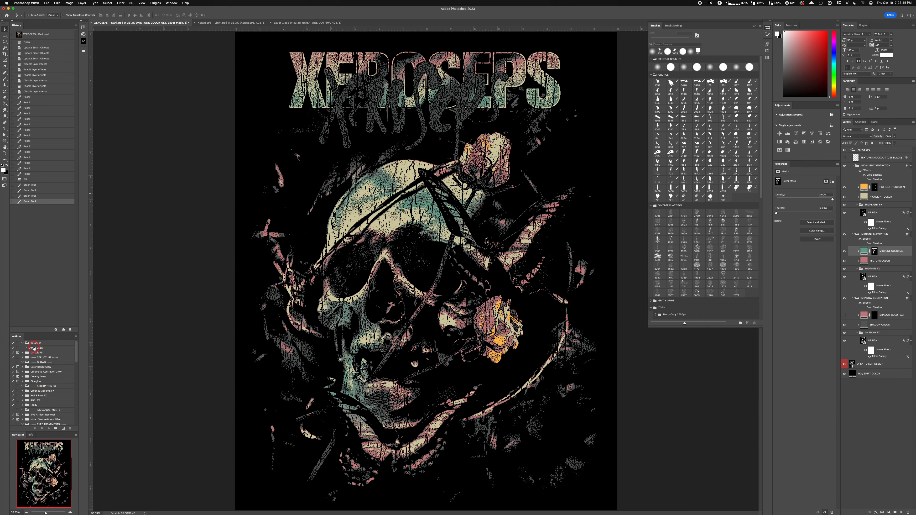
click(39, 347)
click(49, 429)
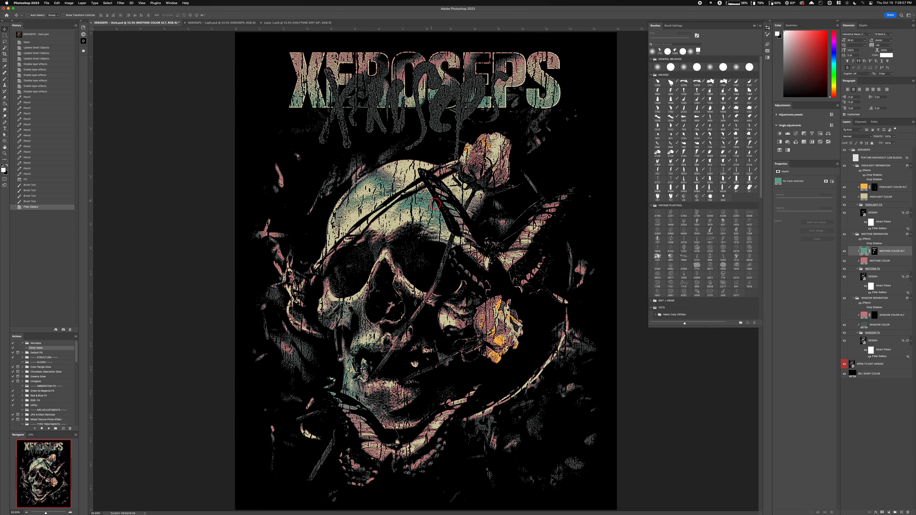
Examine the dithered color transitions up close on the skull's forehead and the XEROSEPS title.
scroll(429, 203, up, 5)
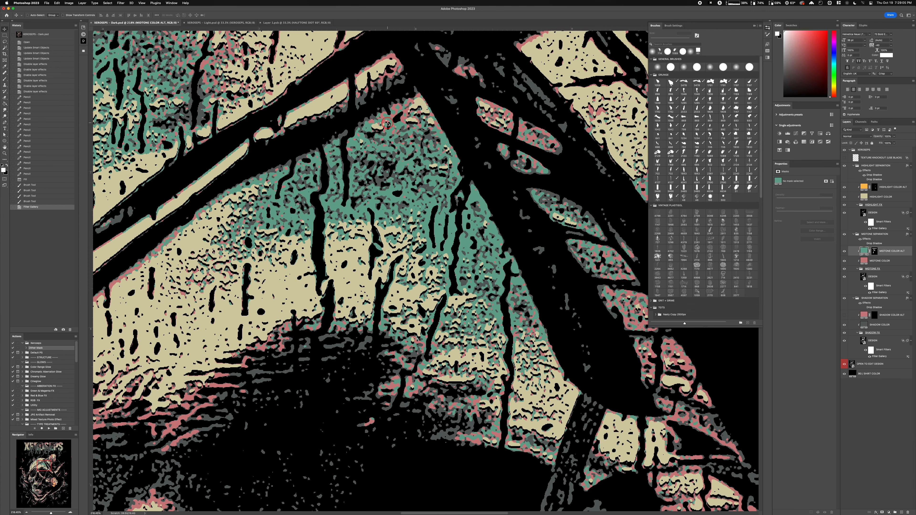
scroll(387, 123, up, 2)
scroll(392, 113, down, 2)
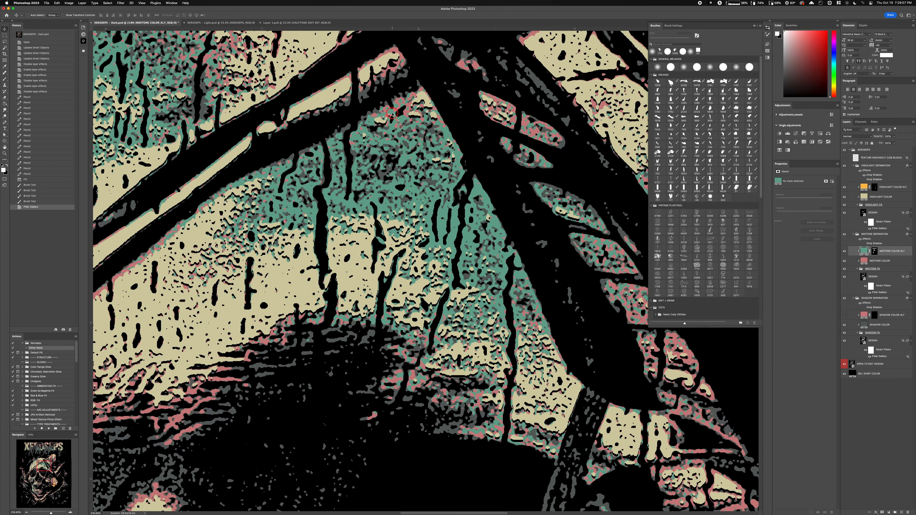
scroll(393, 113, down, 1)
drag(222, 71, 360, 349)
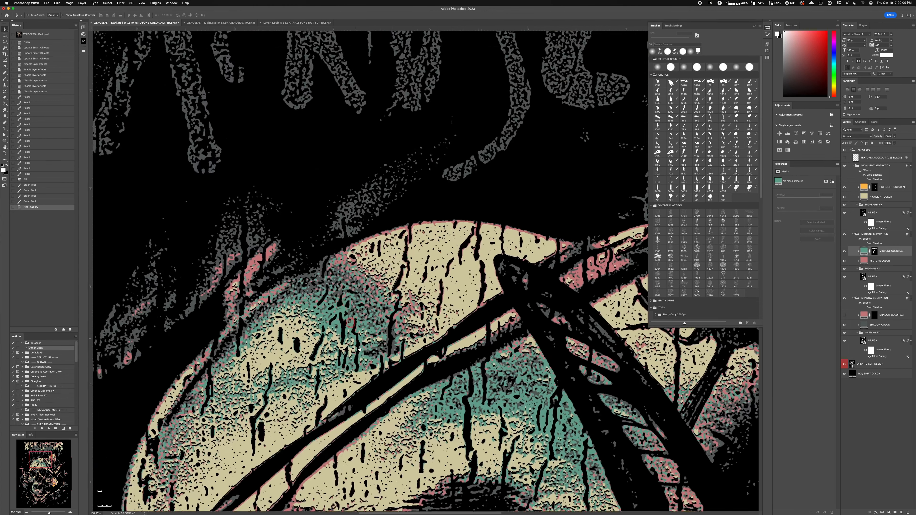
scroll(359, 349, up, 10)
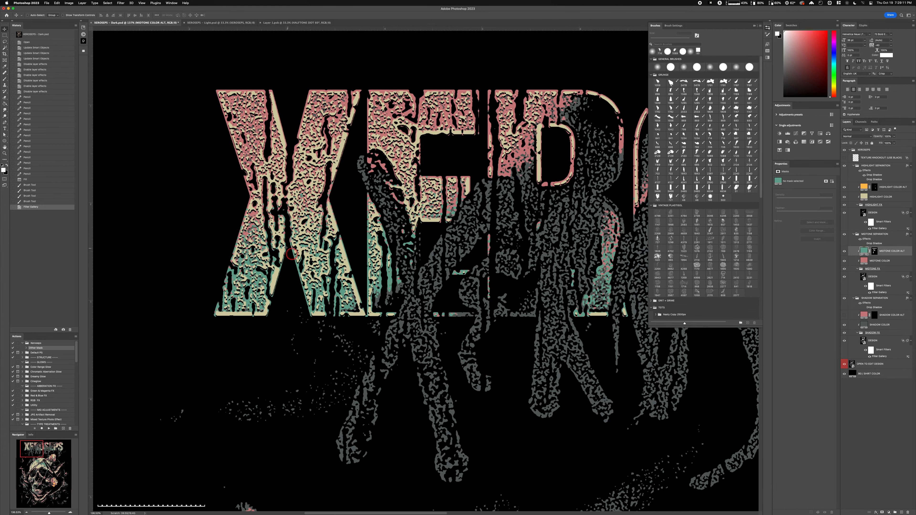
scroll(302, 237, up, 3)
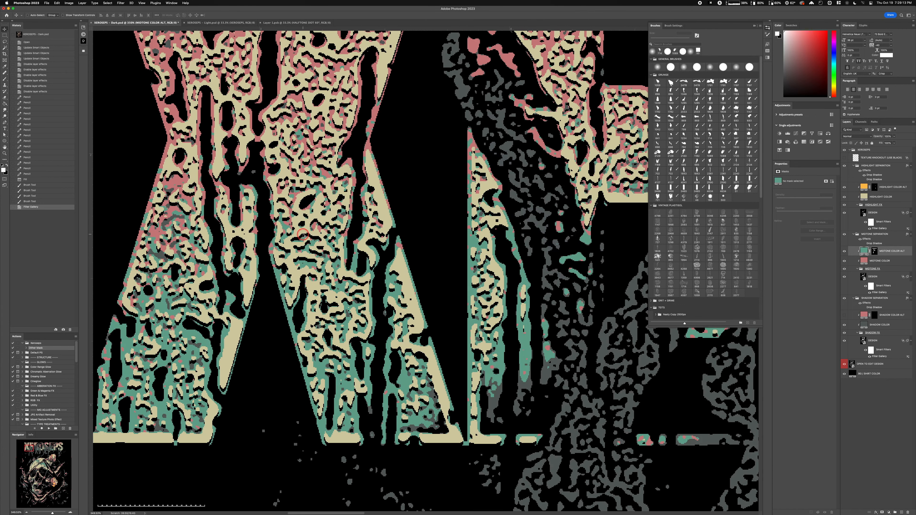
scroll(302, 235, down, 5)
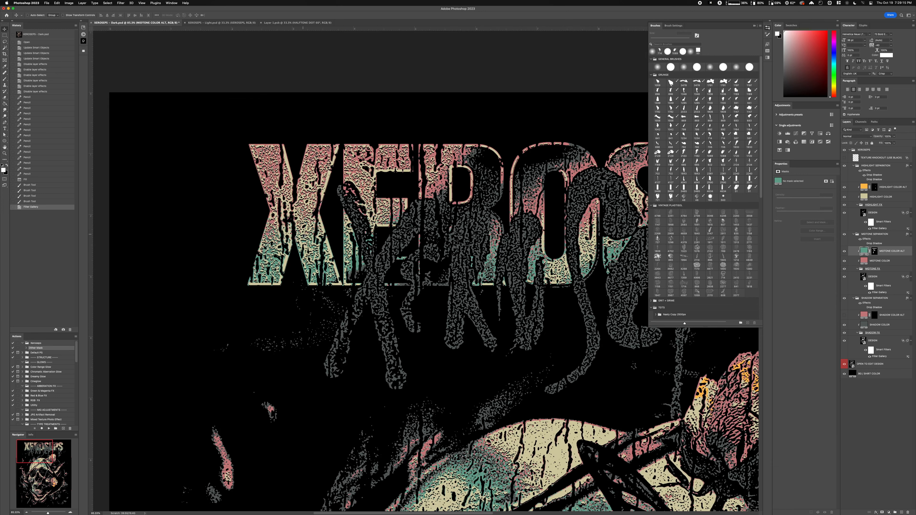
scroll(302, 235, down, 3)
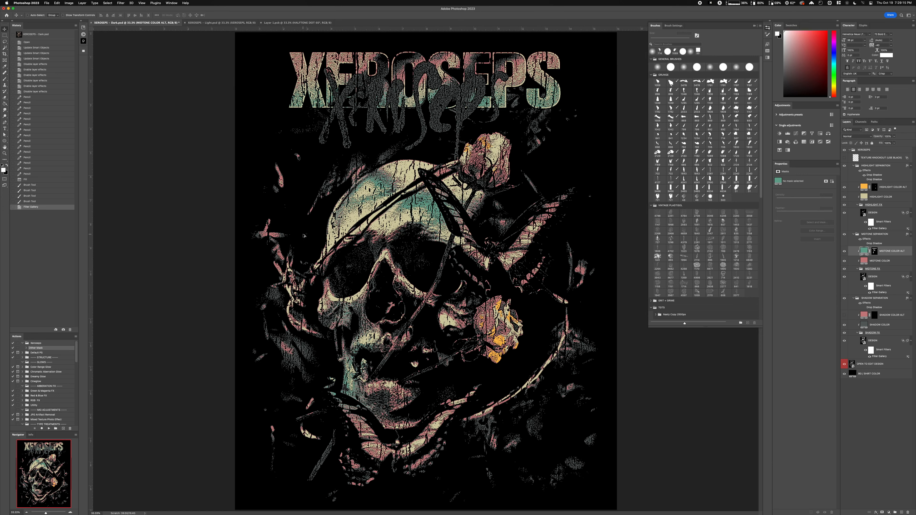
View the MIDTONE COLOR ALT mask on its own, compare it before and after dithering, and return to the artwork.
alt+click(875, 252)
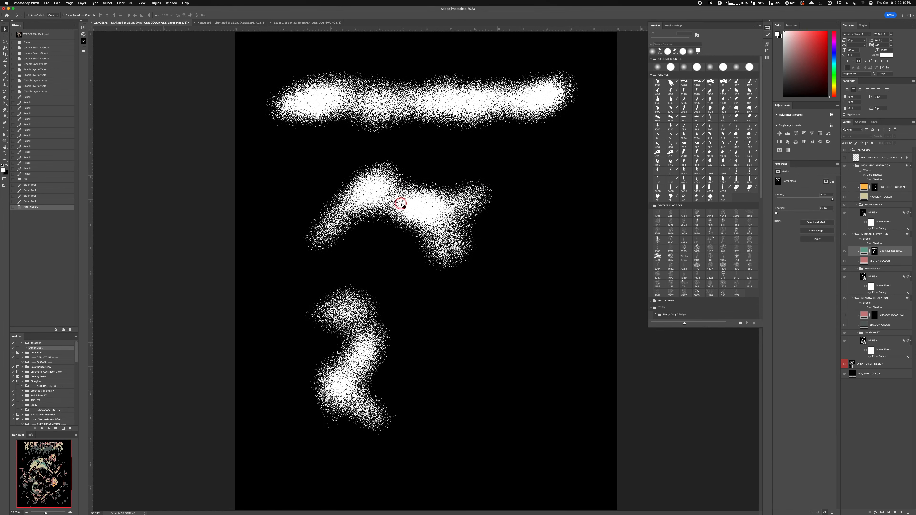
key(ctrl)
click(46, 201)
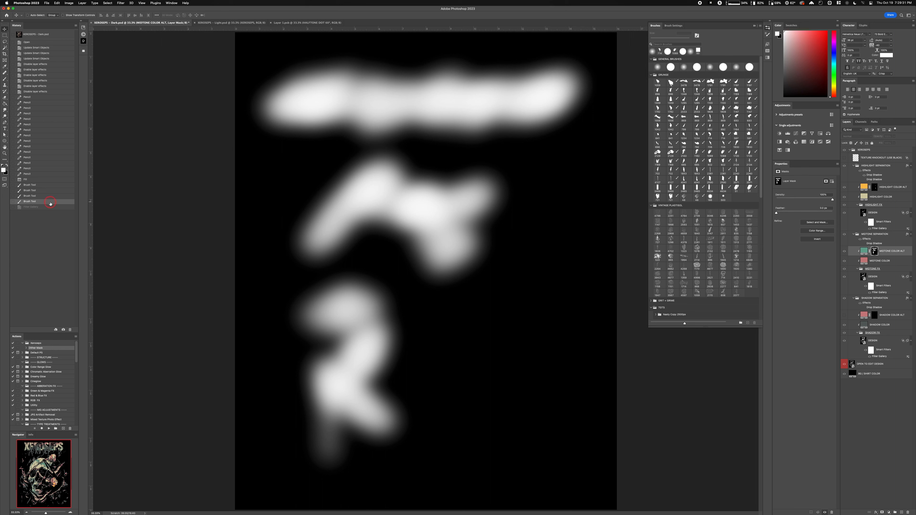
click(47, 207)
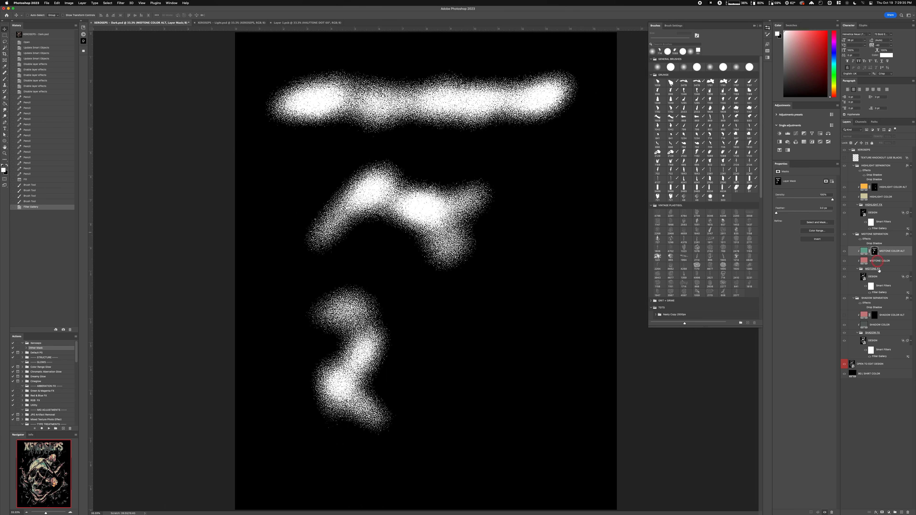
click(865, 252)
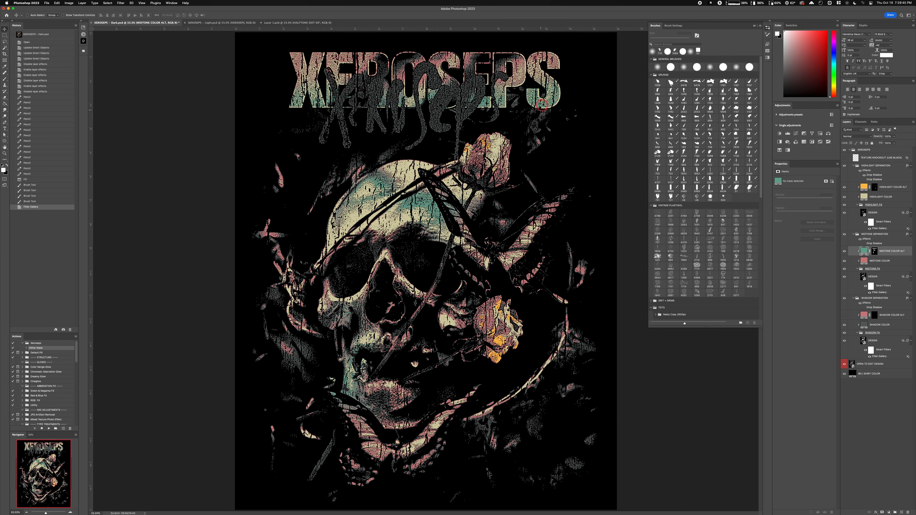
scroll(499, 335, up, 5)
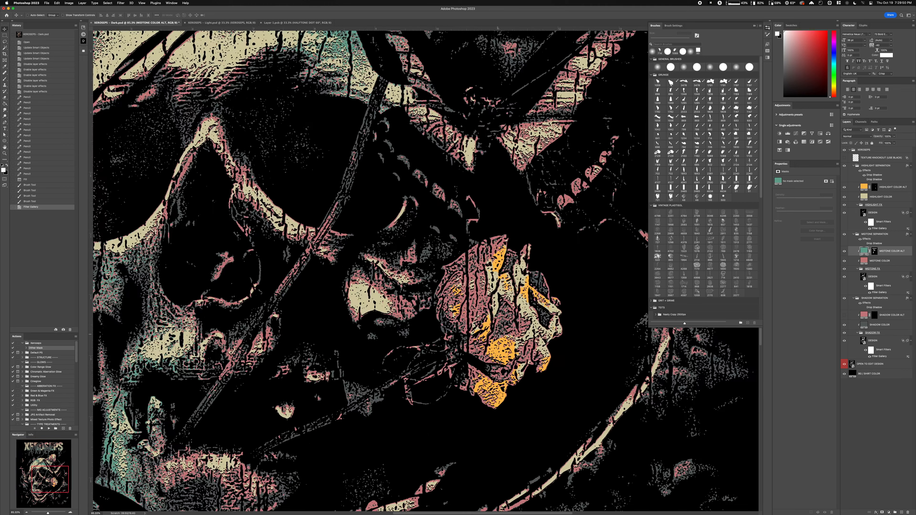
Examine the dithered colors up close on the skull's nose and jaw, and view the whole artwork again.
scroll(499, 335, down, 5)
scroll(347, 367, up, 7)
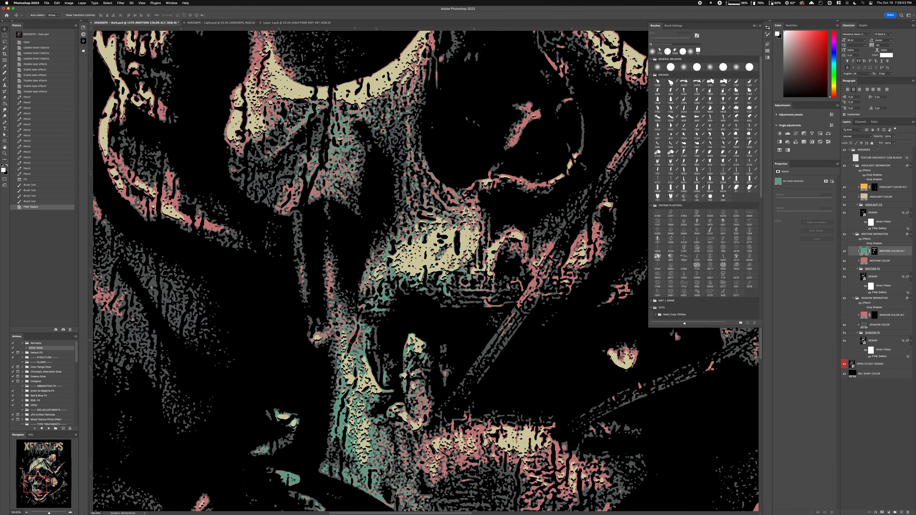
scroll(321, 401, down, 3)
scroll(355, 441, down, 4)
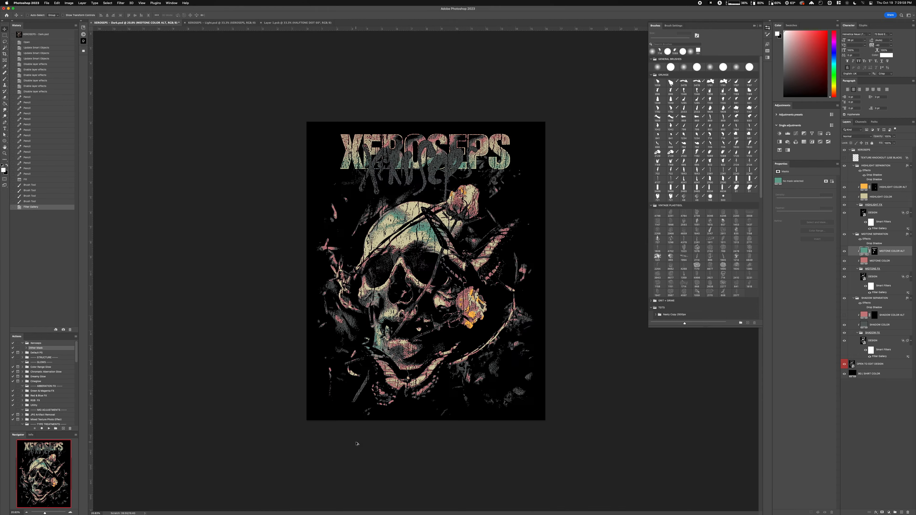
scroll(356, 443, up, 2)
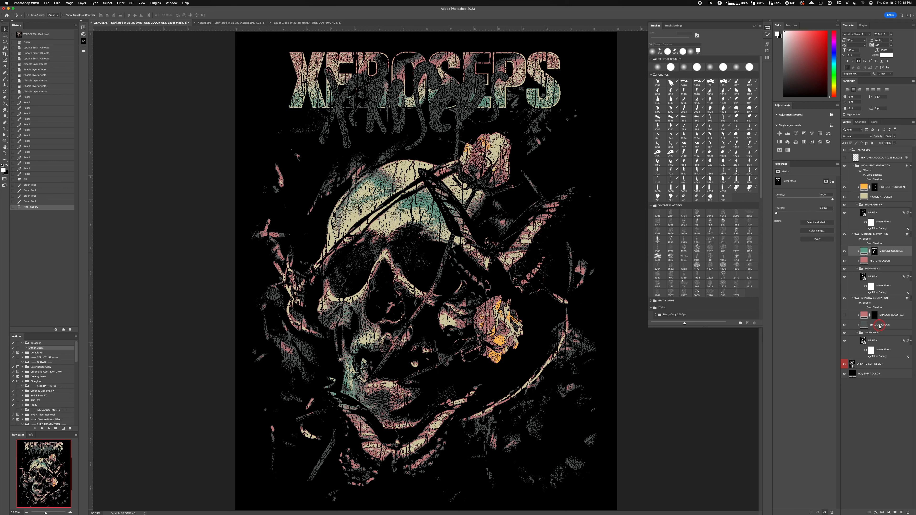
click(875, 186)
click(874, 253)
click(445, 374)
click(4, 80)
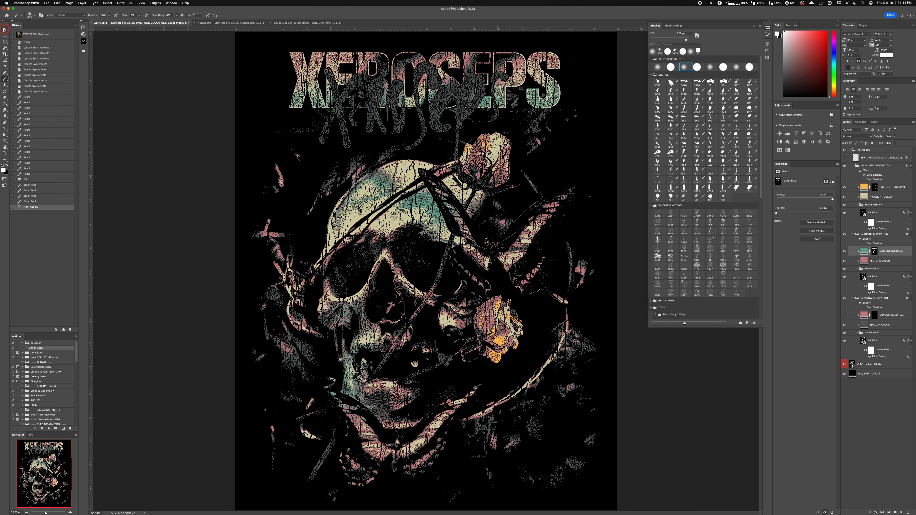
click(5, 29)
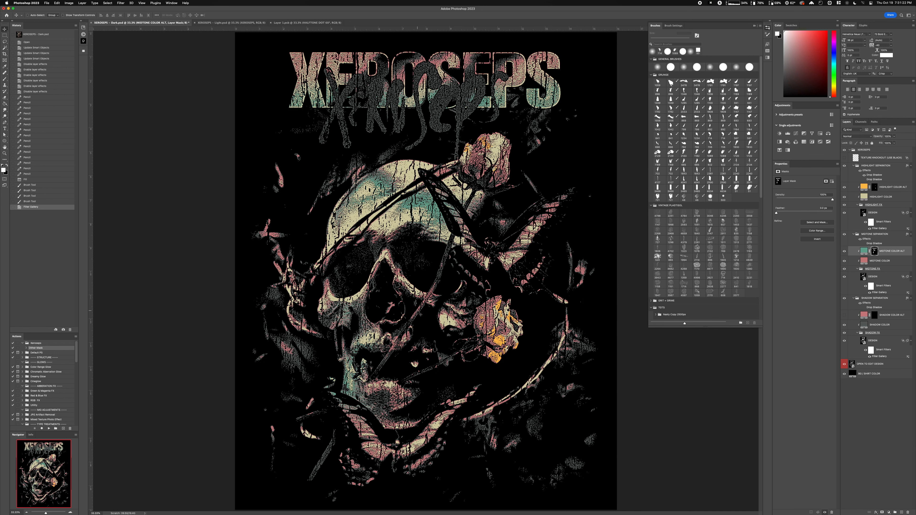
Check the Layer 1.psb design, switch to Finder, and open Composite_Xeroseps_Dark.psd from the Composites folder in Photoshop.
click(336, 23)
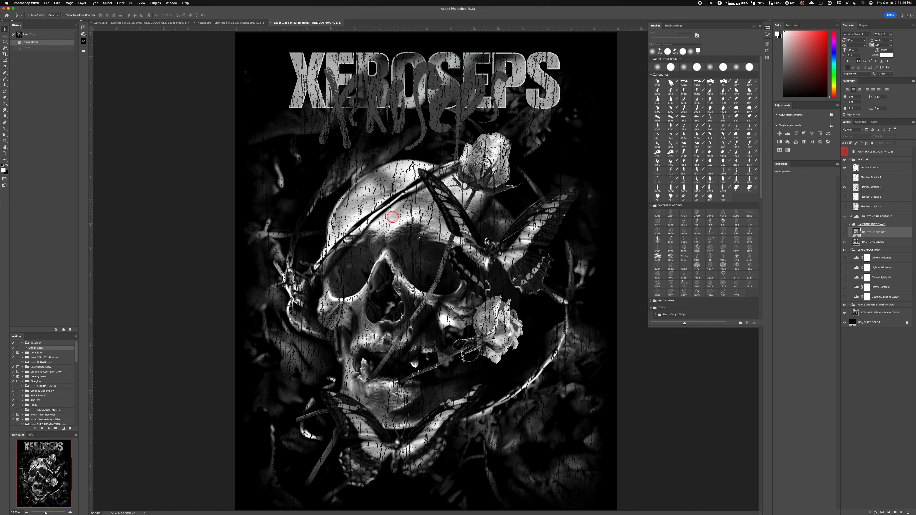
key(super+Tab)
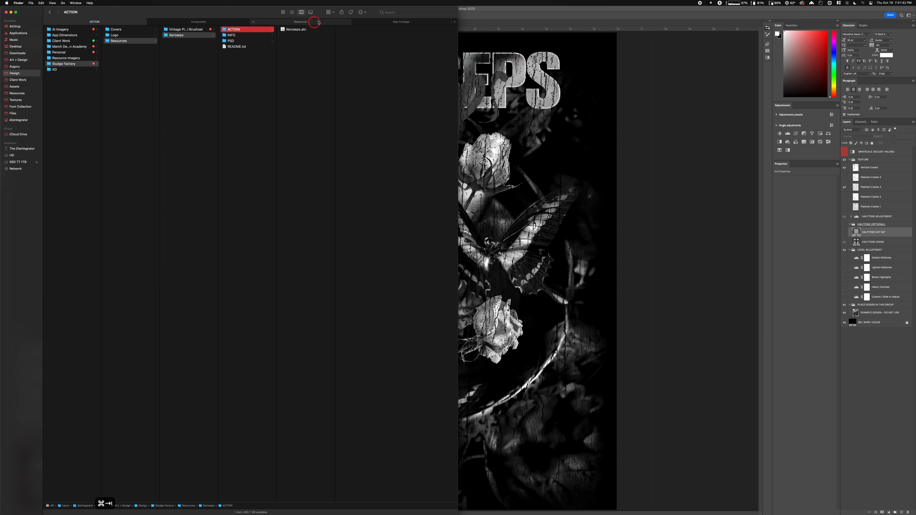
click(314, 22)
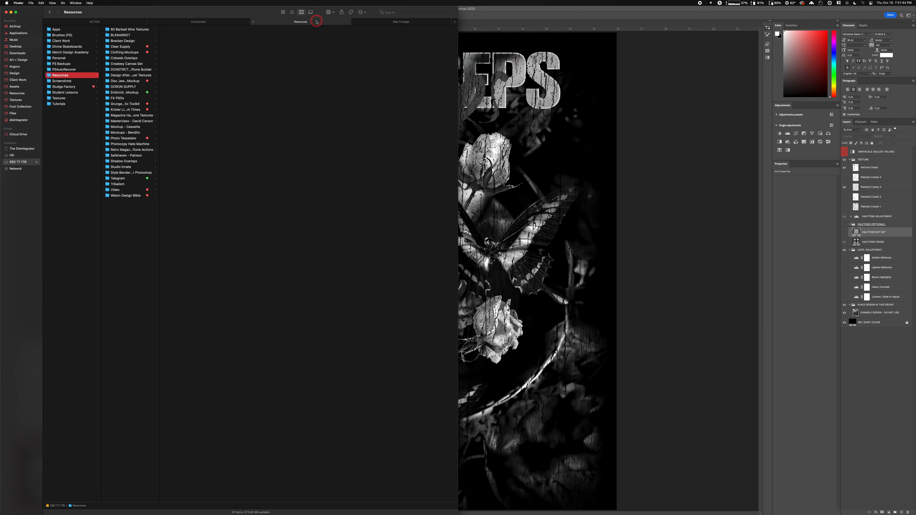
click(198, 22)
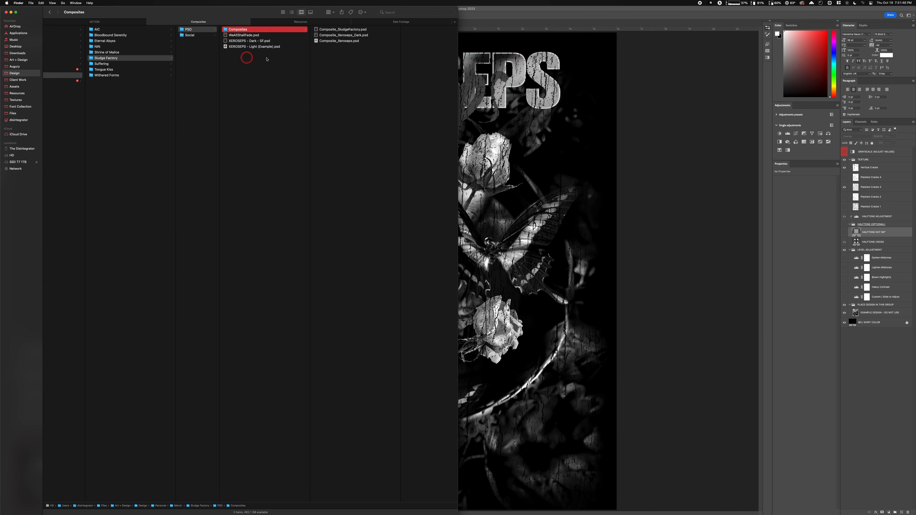
click(348, 34)
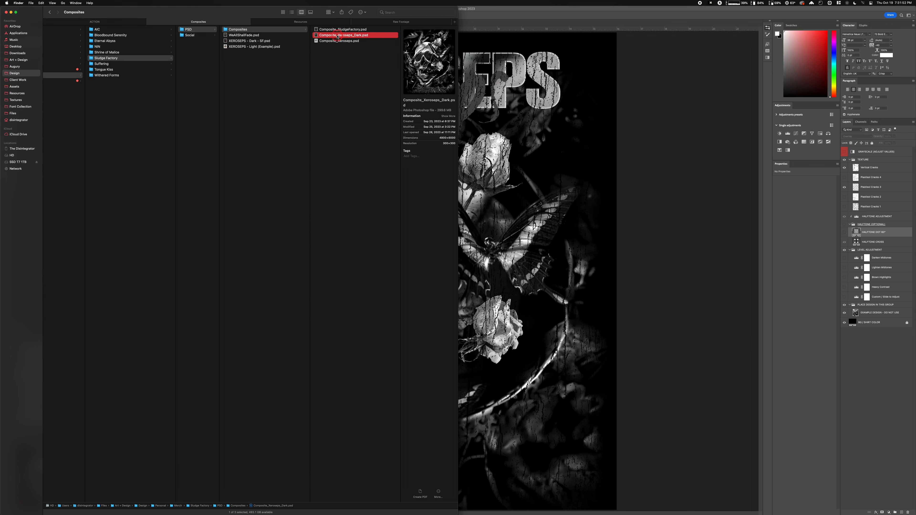
double_click(337, 36)
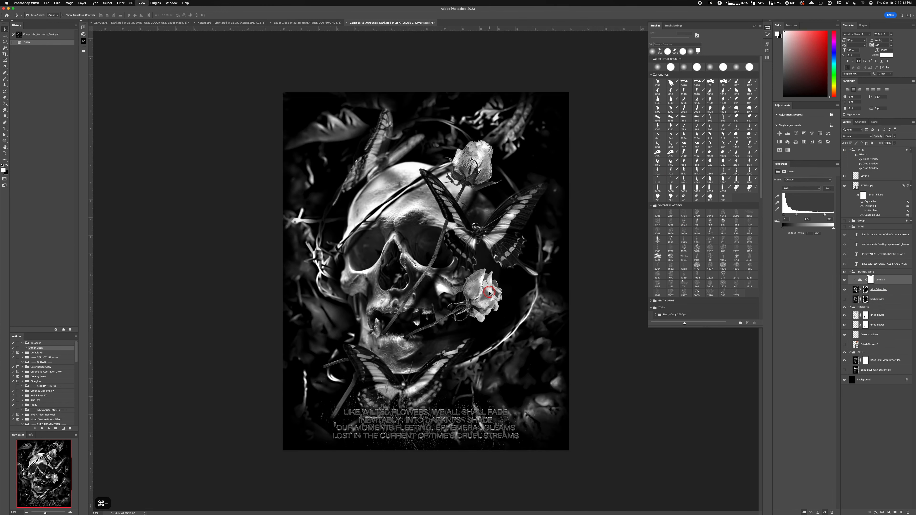
Try a Shadows/Highlights adjustment on the Base Skull with Butterflies layer, and bring up the Dodge and Burn tools.
key(super+minus)
key(super+equal)
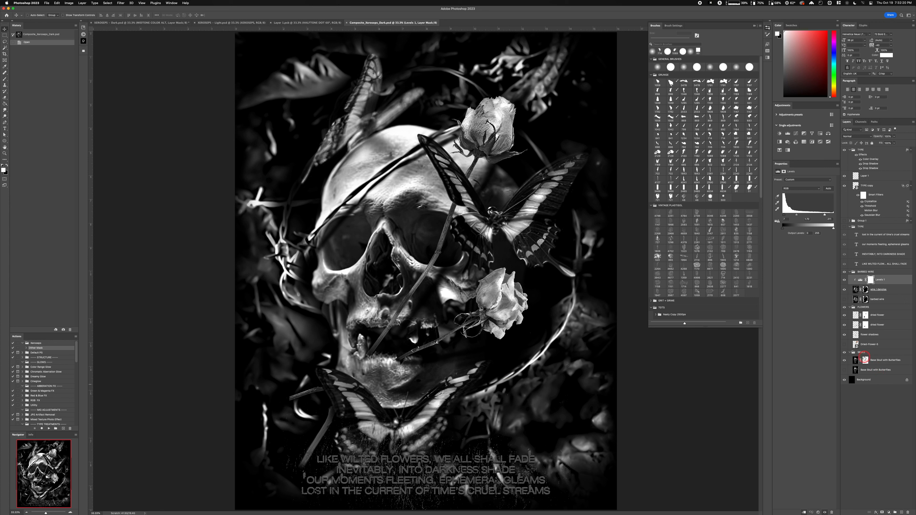
click(855, 359)
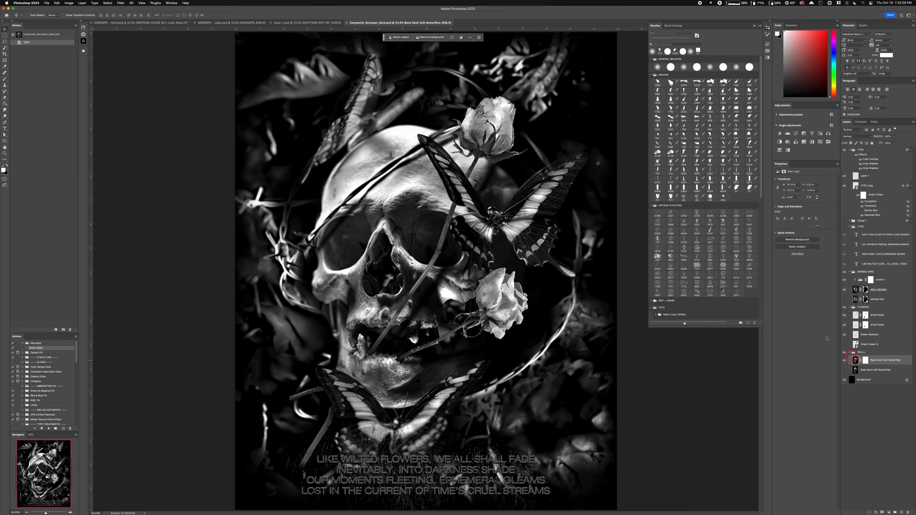
click(69, 5)
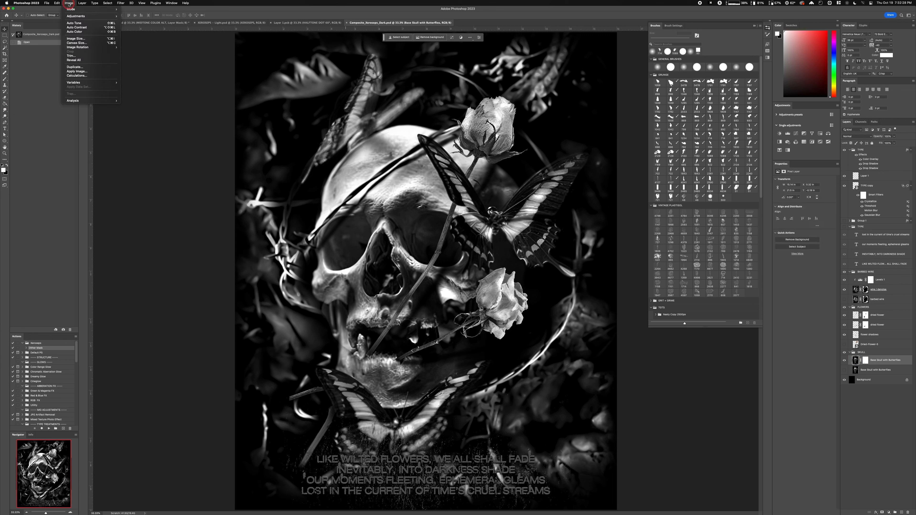
click(70, 15)
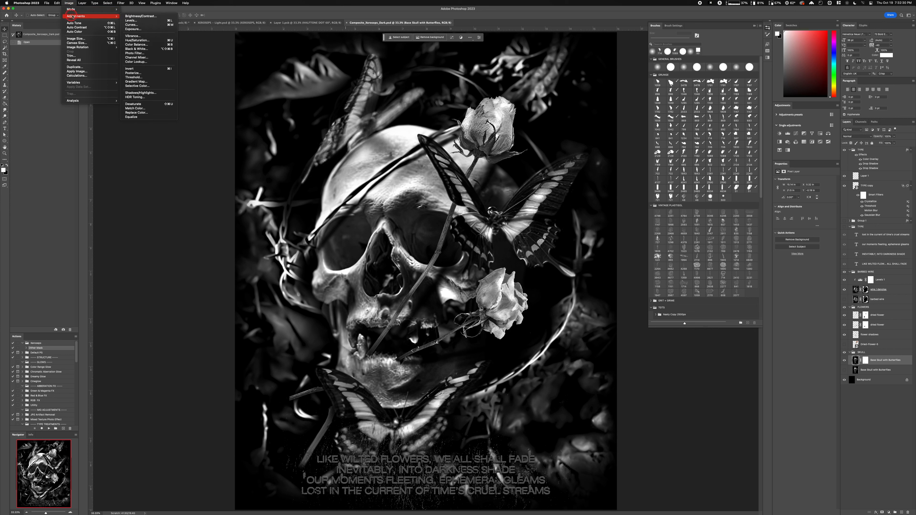
click(149, 94)
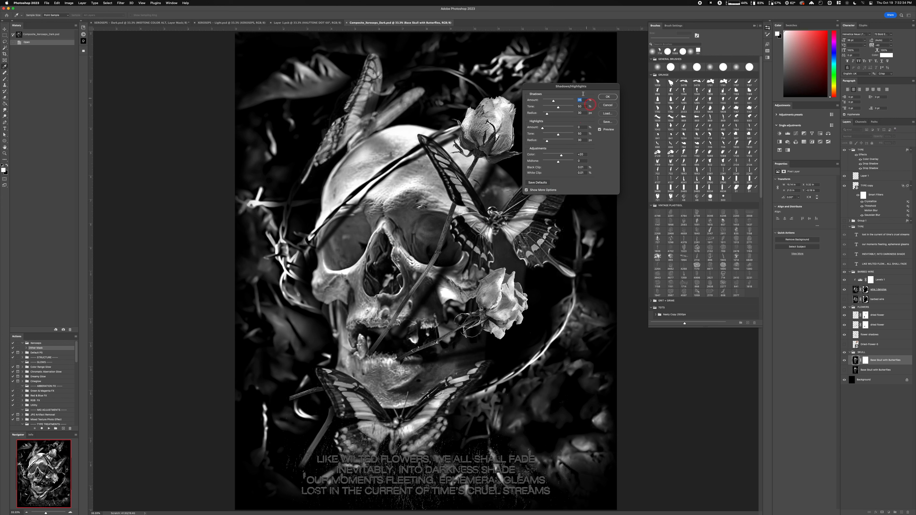
drag(549, 101, 551, 108)
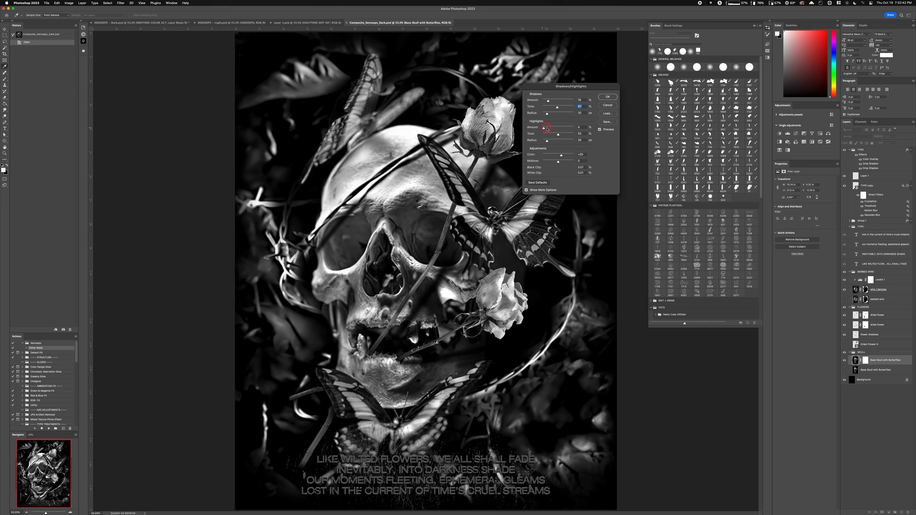
drag(547, 129, 557, 128)
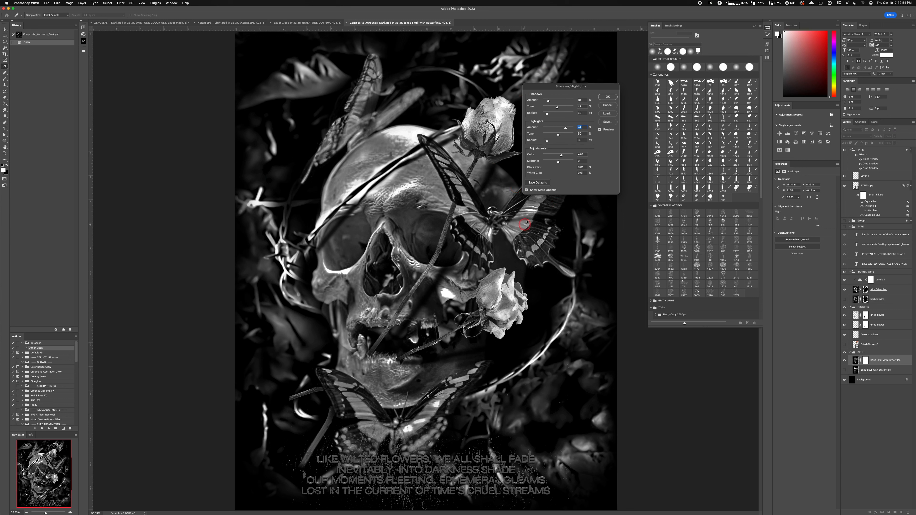
click(607, 105)
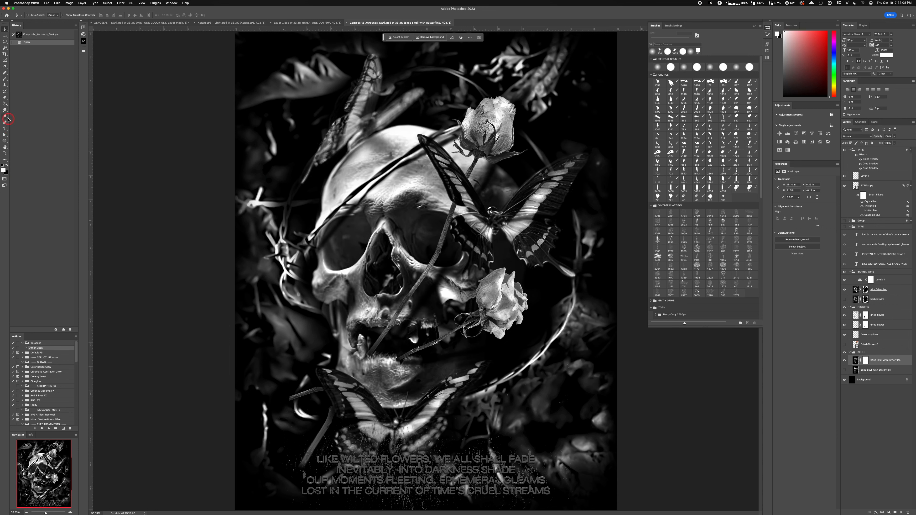
drag(7, 117, 26, 116)
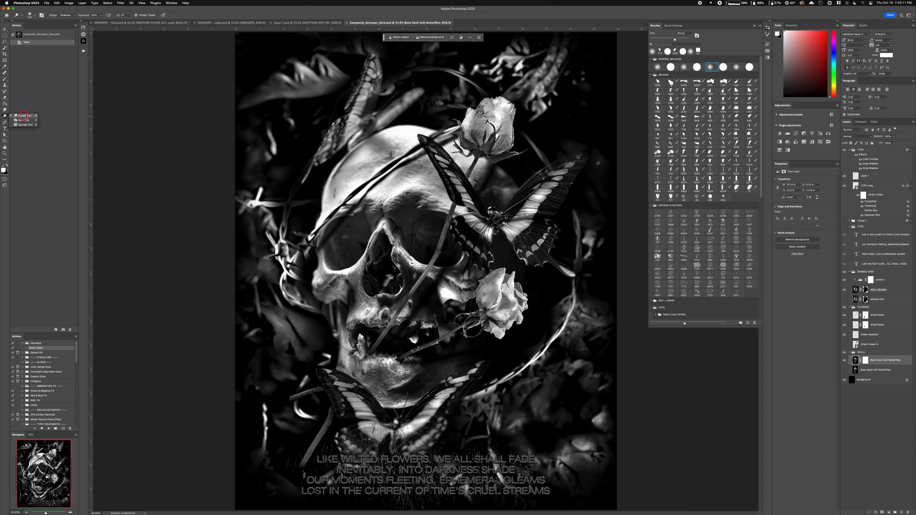
click(25, 120)
Copy the entire composite canvas merged, and select the EXAMPLE DESIGN - DO NOT USE layer in Layer 1.psb.
key(super+a)
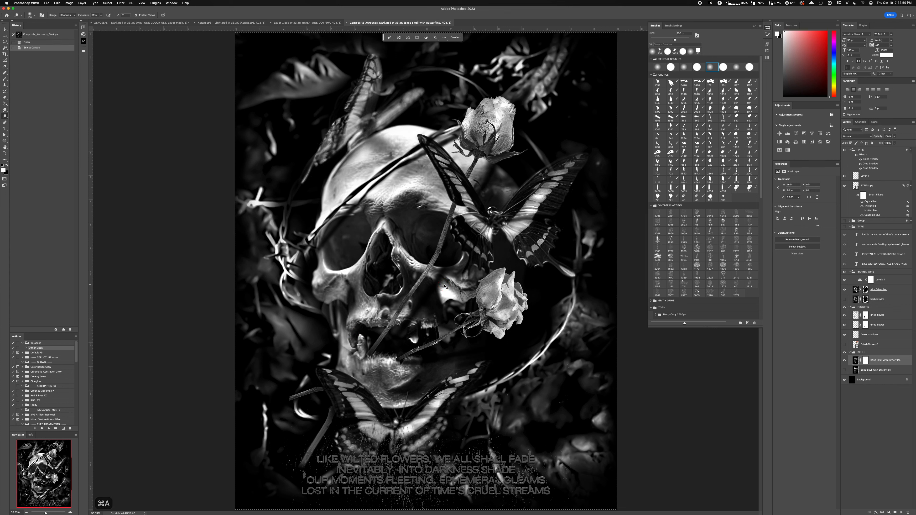
click(56, 3)
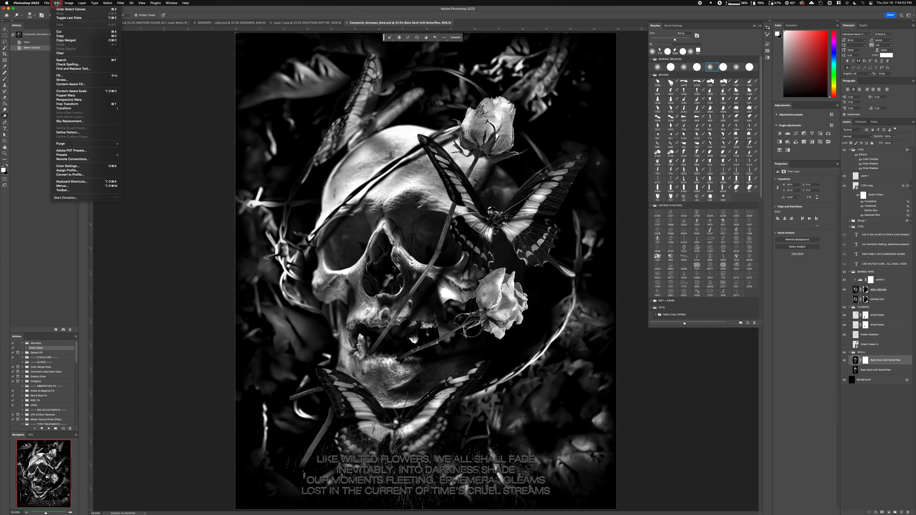
click(63, 40)
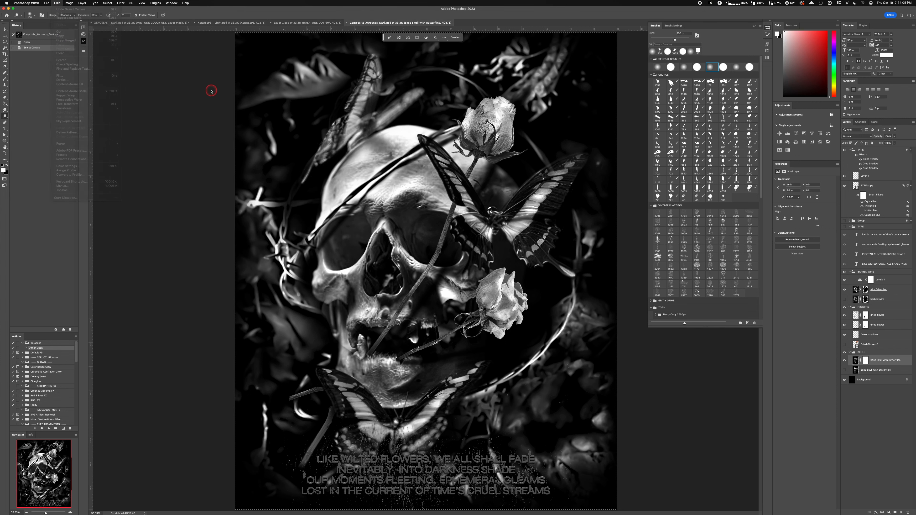
click(294, 23)
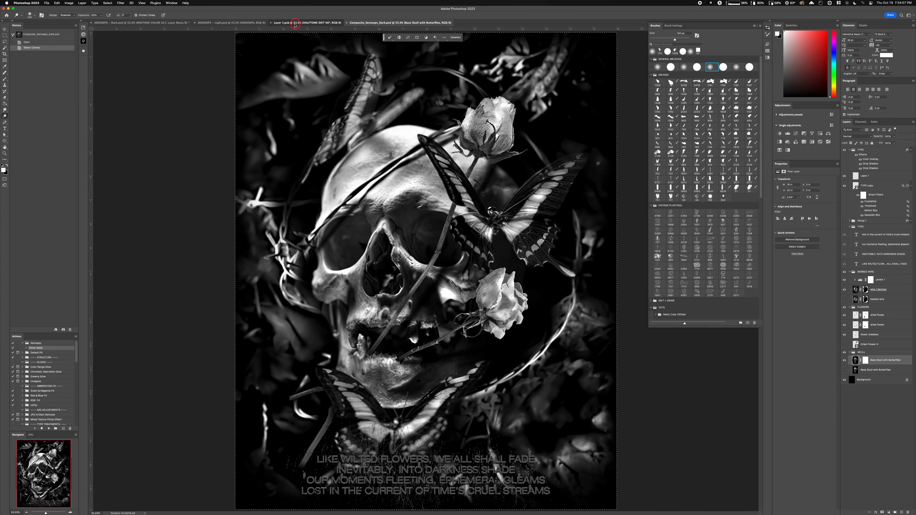
click(871, 313)
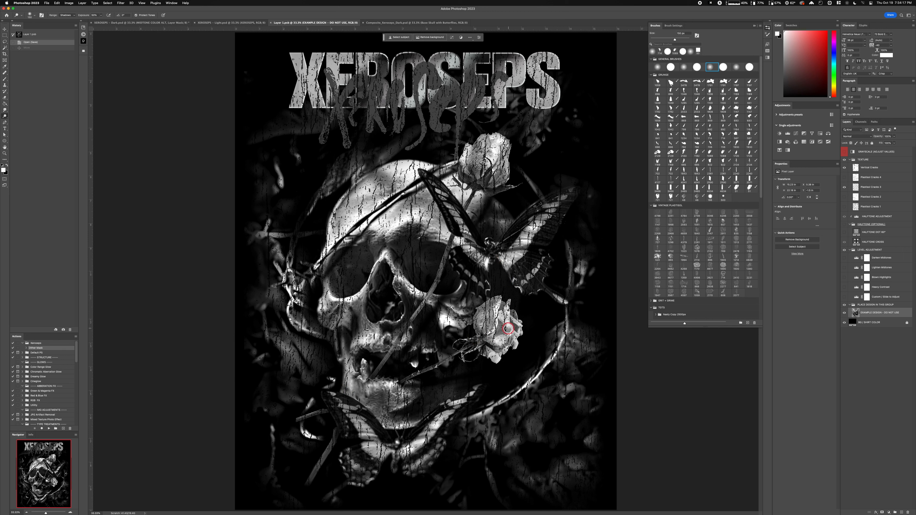
Return to the XEROSEPS - Dark.psd document and examine the color separations on the skull and the lower rose.
click(141, 23)
click(386, 322)
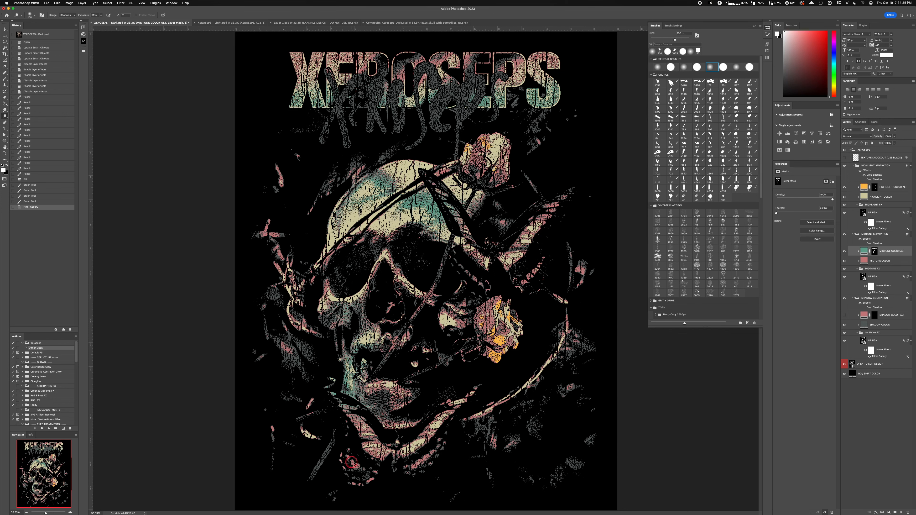
scroll(468, 433, up, 2)
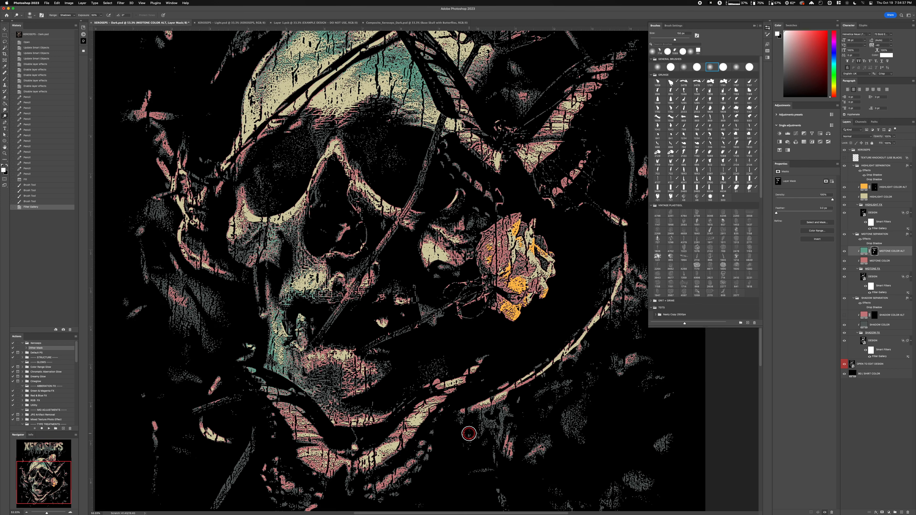
scroll(469, 433, down, 2)
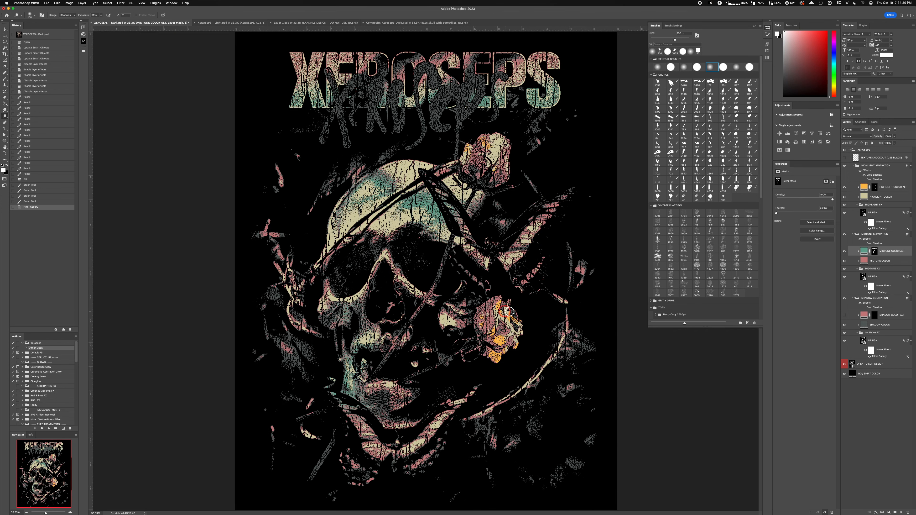
scroll(505, 327, up, 2)
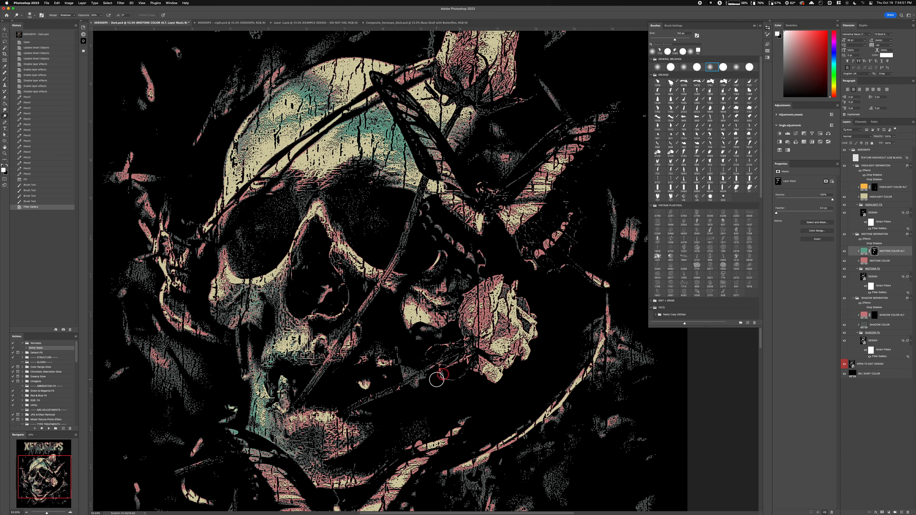
Inspect the lower rose and its stem up close in Composite_Xeroseps_Dark.psd, and view the full composite again.
click(398, 24)
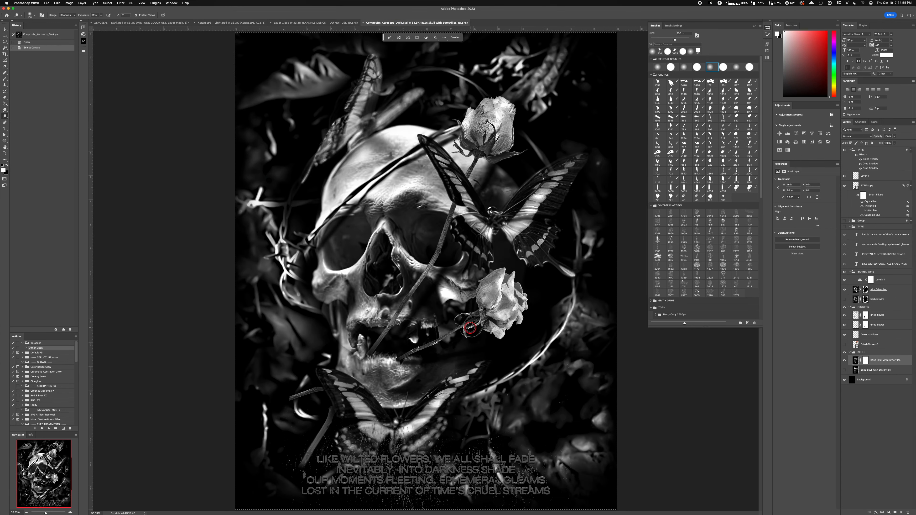
scroll(470, 328, up, 6)
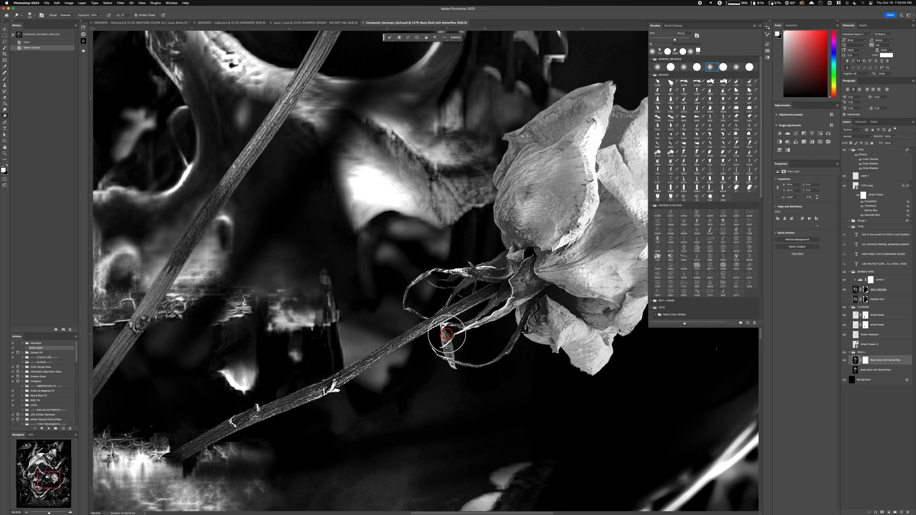
key(super+minus)
key(super+minus)
key(super+minus)
key(super+minus)
key(super+minus)
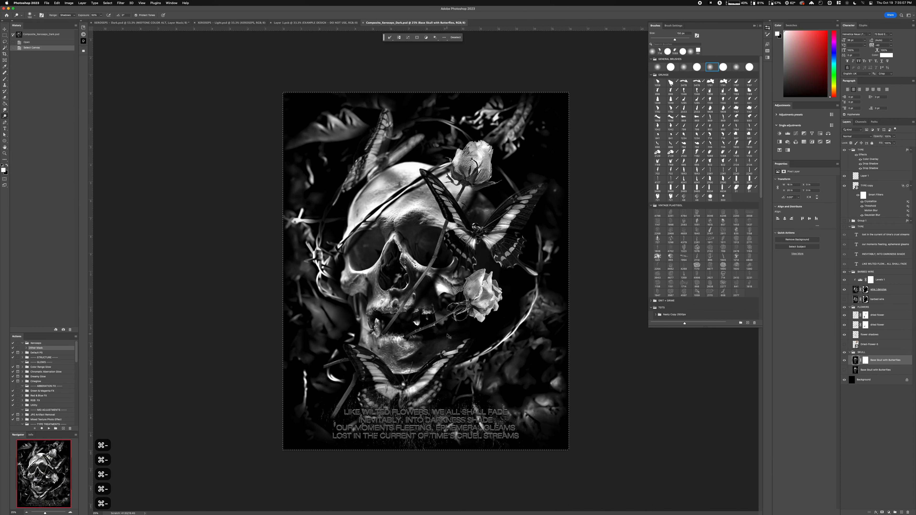
Deselect the composite canvas, and return to XEROSEPS - Dark.psd with the Move tool active.
key(super+d)
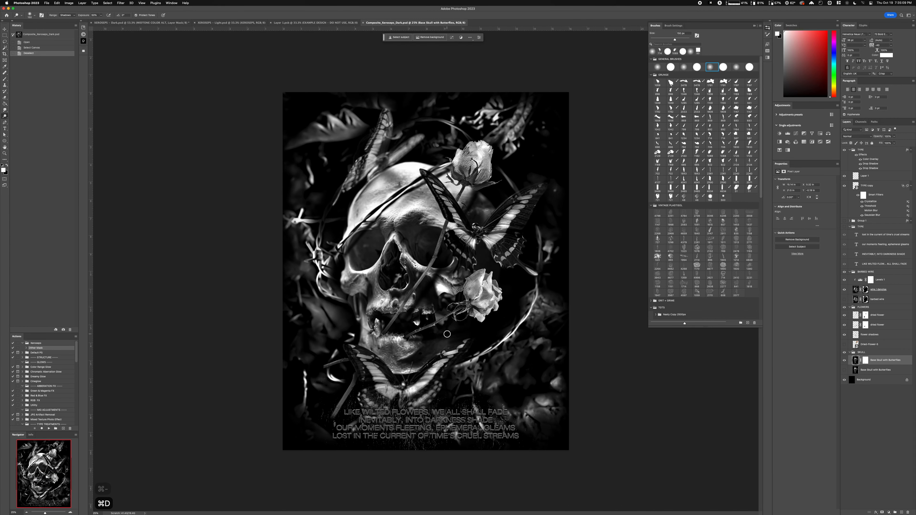
mouse_move(470, 339)
mouse_down()
mouse_move(534, 433)
mouse_move(545, 431)
mouse_move(515, 339)
mouse_move(496, 217)
mouse_move(451, 187)
mouse_move(355, 232)
mouse_move(358, 352)
mouse_move(462, 324)
mouse_move(452, 223)
mouse_move(365, 218)
mouse_move(343, 344)
mouse_move(431, 107)
mouse_move(430, 123)
mouse_move(410, 102)
mouse_up()
click(4, 30)
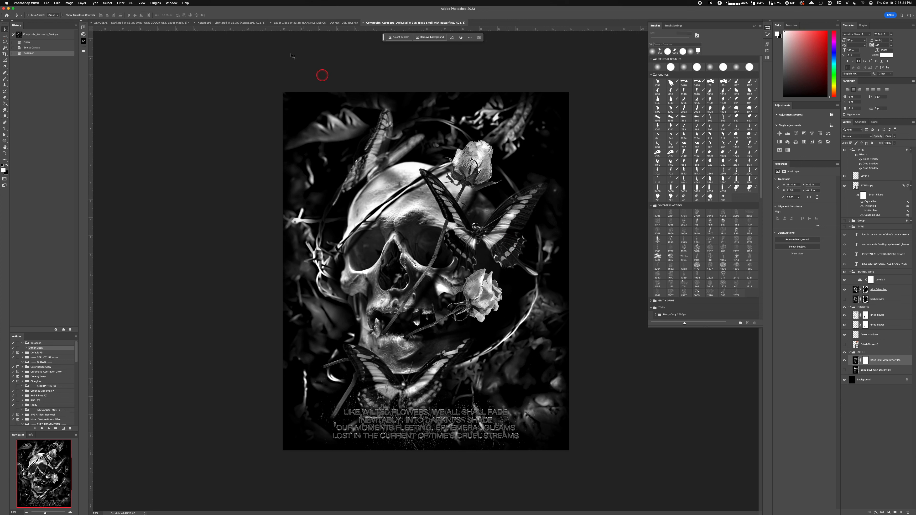
click(131, 22)
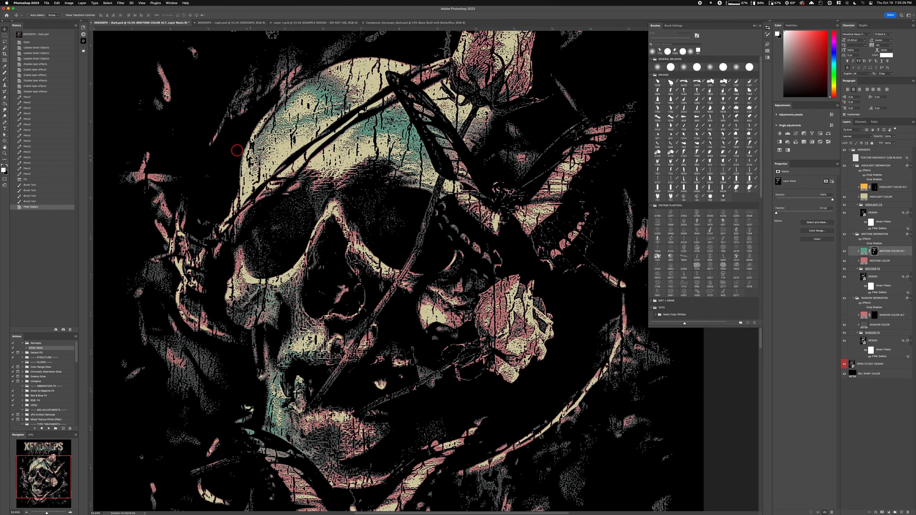
Examine the color separations in XEROSEPS - Dark.psd, comparing the full design with a close view of the skull and roses.
key(super+minus)
key(super+minus)
key(super+minus)
key(super+minus)
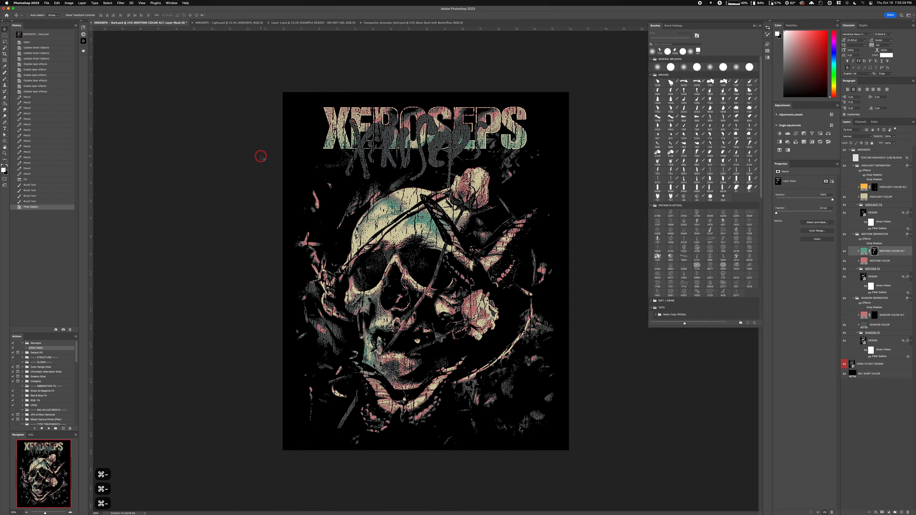
key(super+equal)
key(super+equal)
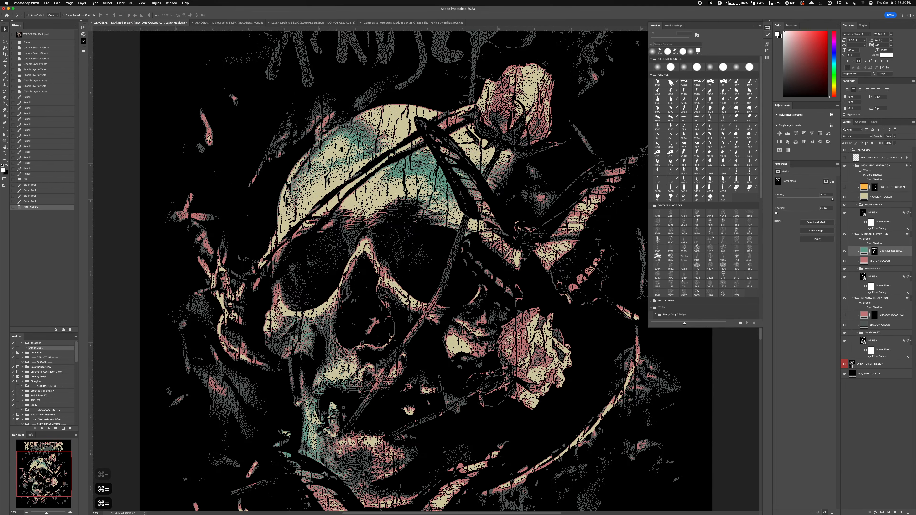
key(super+minus)
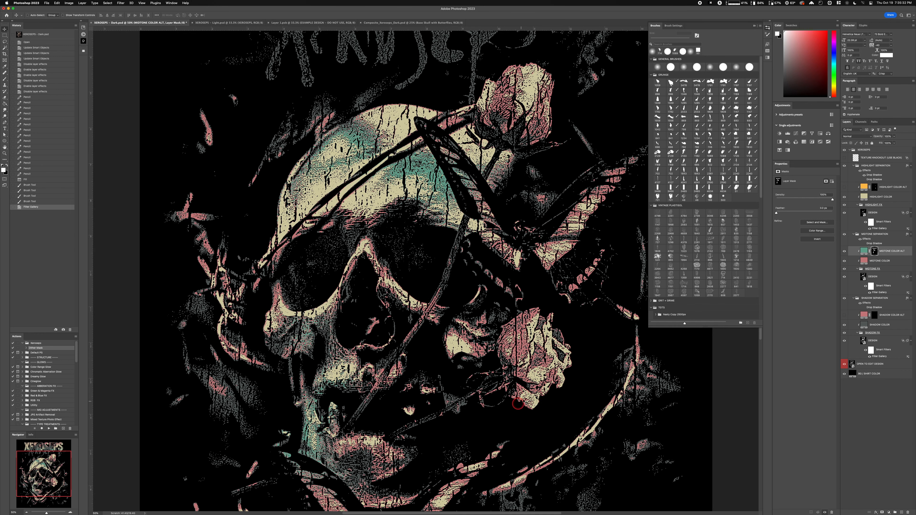
key(super+minus)
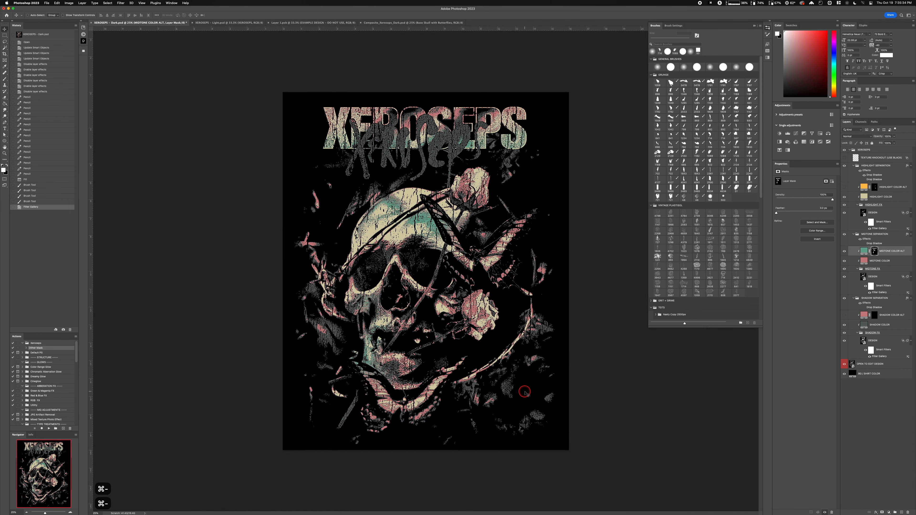
Switch to Layer 1.psb and preview the design with the Heavy Contrast adjustment on and off.
click(308, 23)
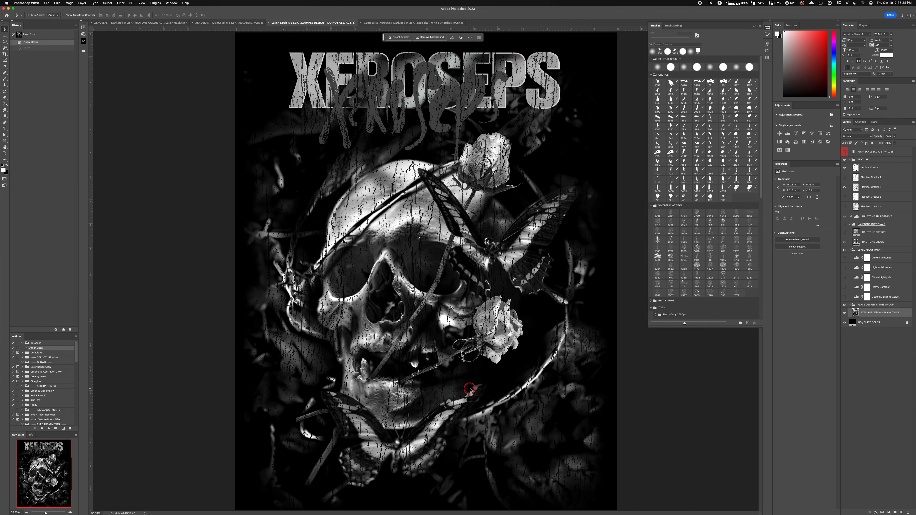
click(844, 287)
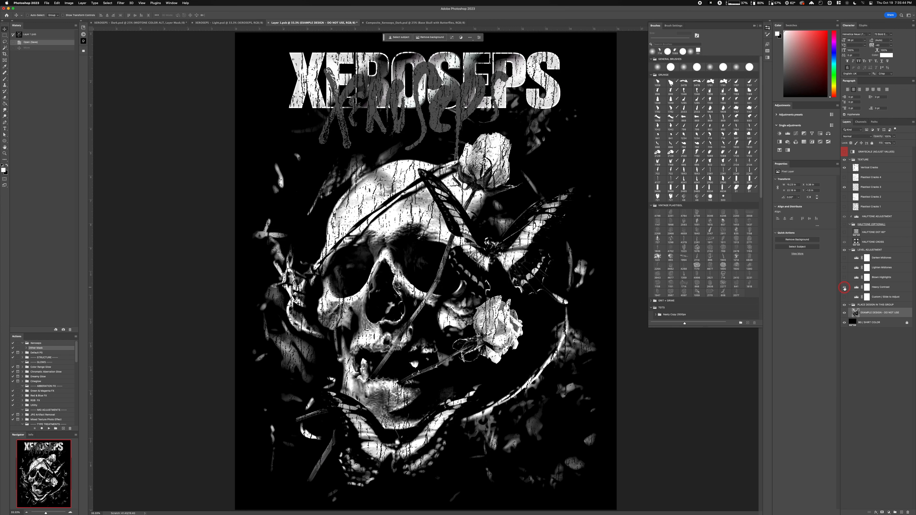
click(844, 287)
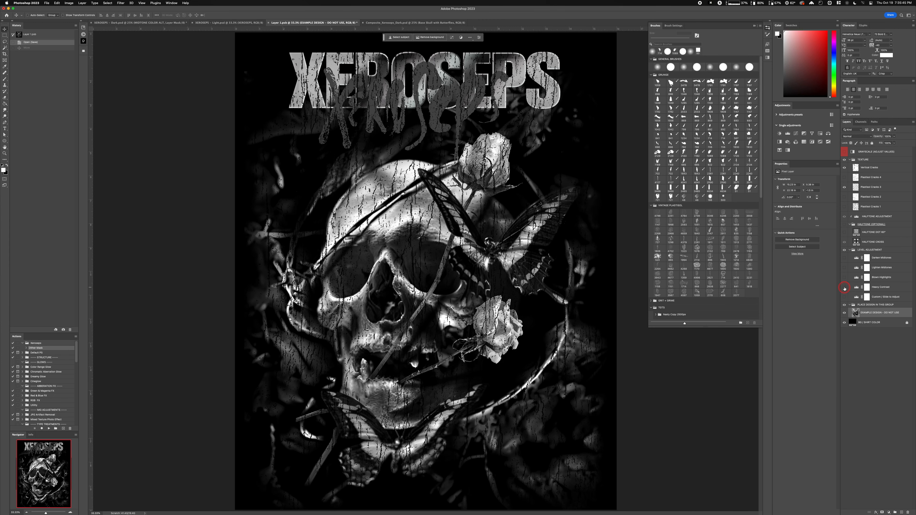
Show the Lighten Midtones adjustment in Layer 1.psb, save the smart object, and return to XEROSEPS - Dark.psd.
click(845, 268)
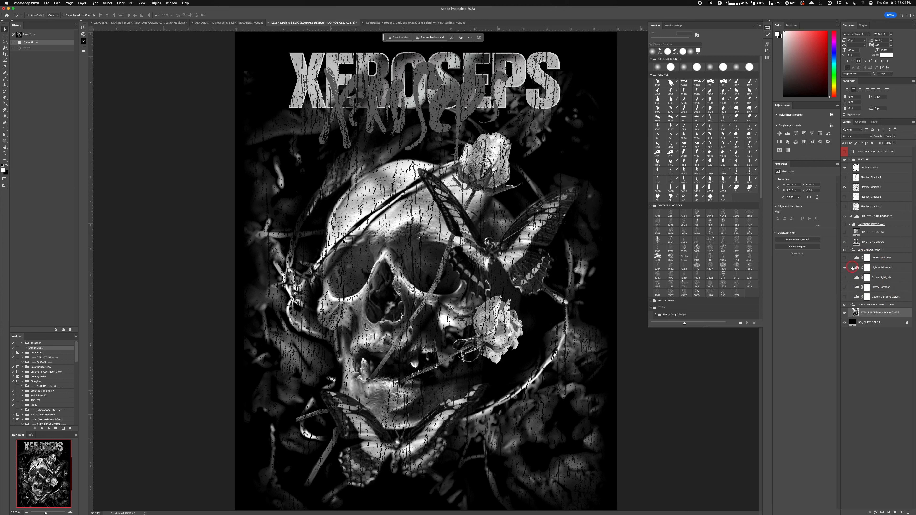
drag(438, 273, 438, 273)
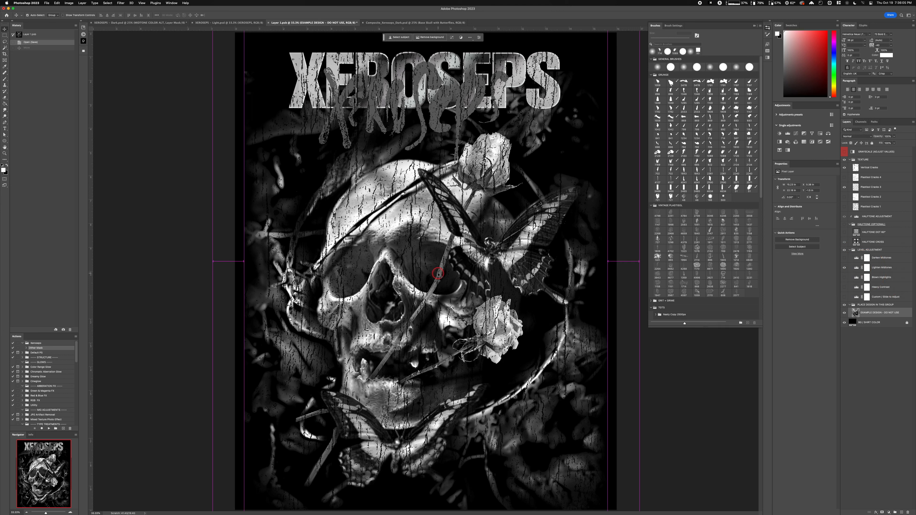
key(super+s)
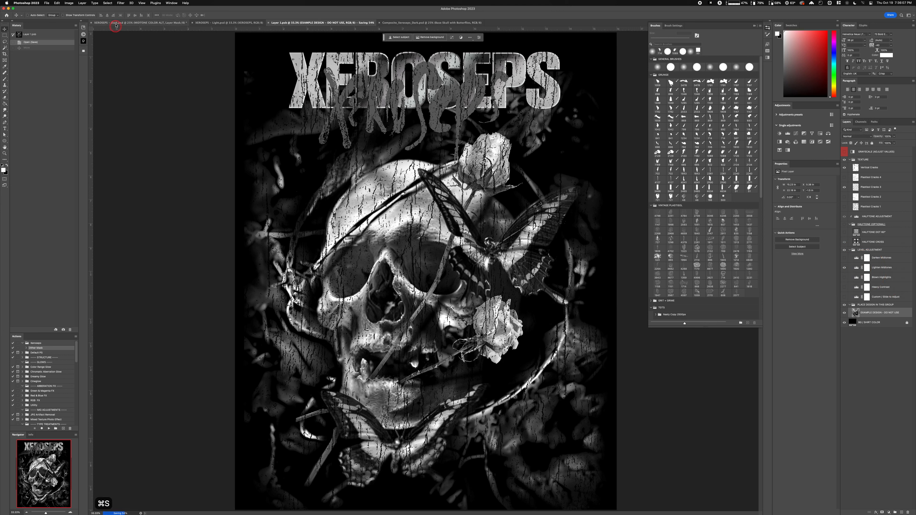
click(115, 23)
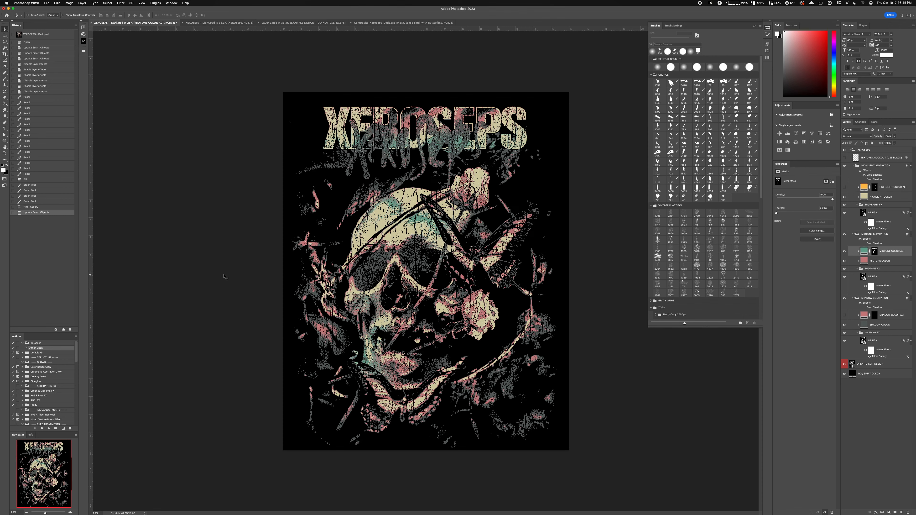
Examine the updated skull design up close, and compare the history states before and after the smart object update.
key(super+equal)
key(super+equal)
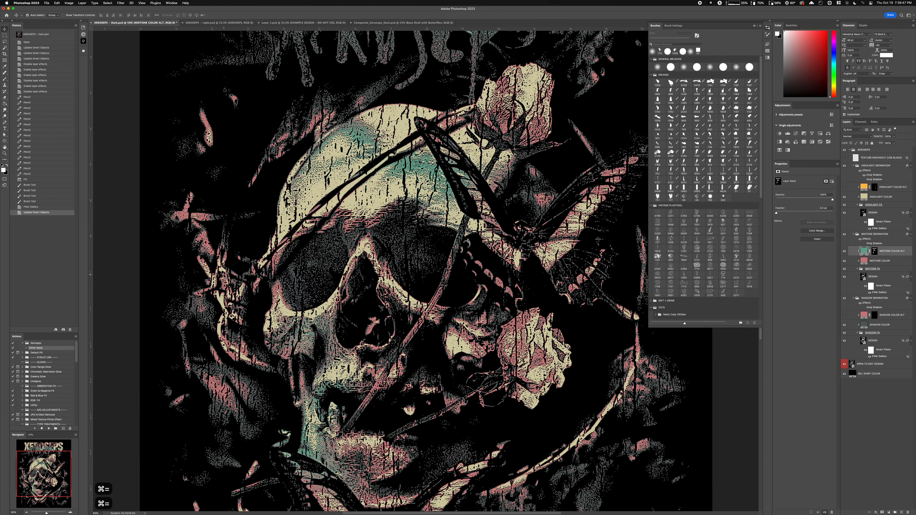
key(super+minus)
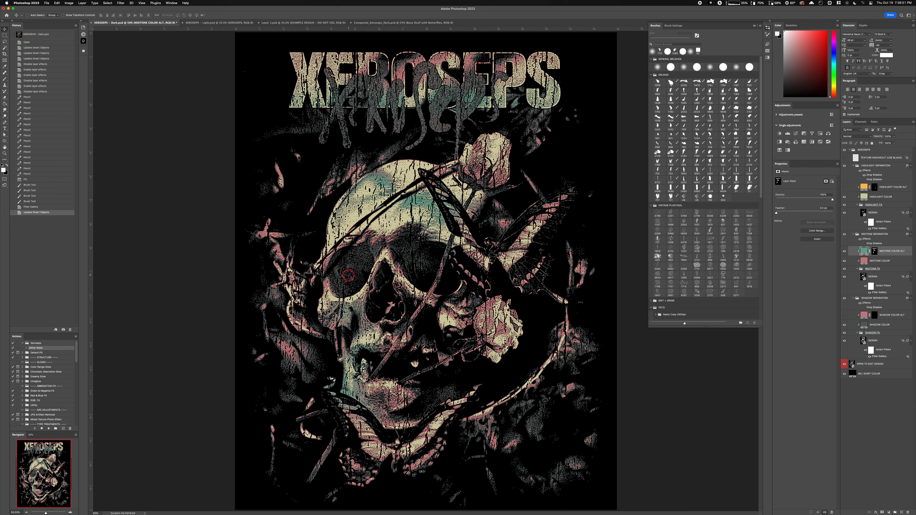
mouse_move(348, 275)
mouse_down()
mouse_move(364, 274)
mouse_move(332, 259)
mouse_move(390, 265)
mouse_up()
click(38, 207)
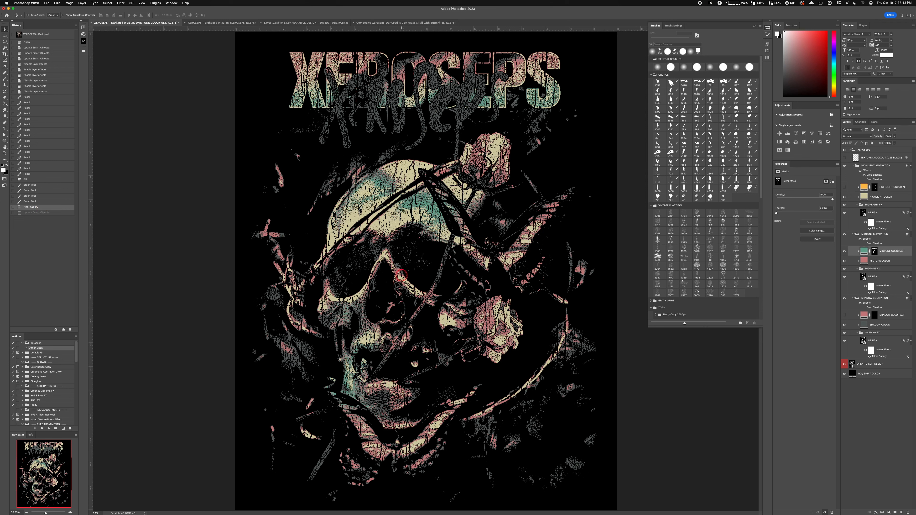
click(36, 212)
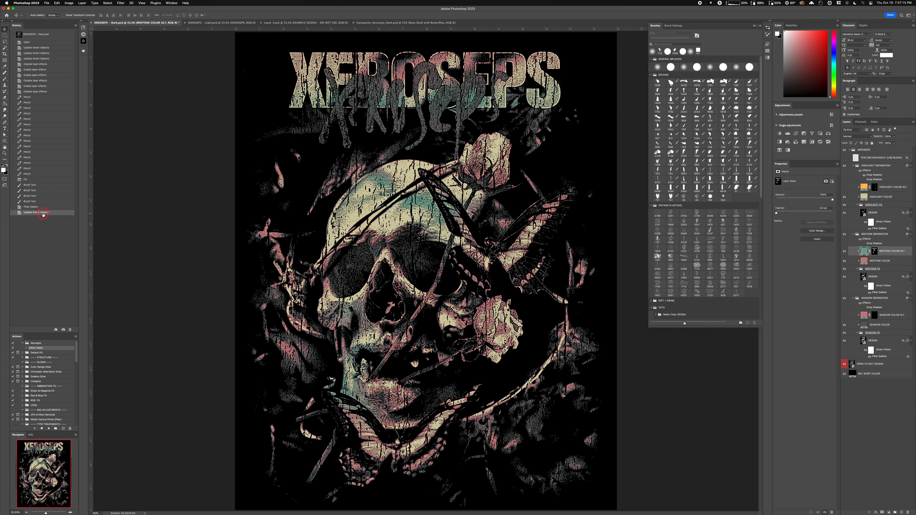
click(42, 208)
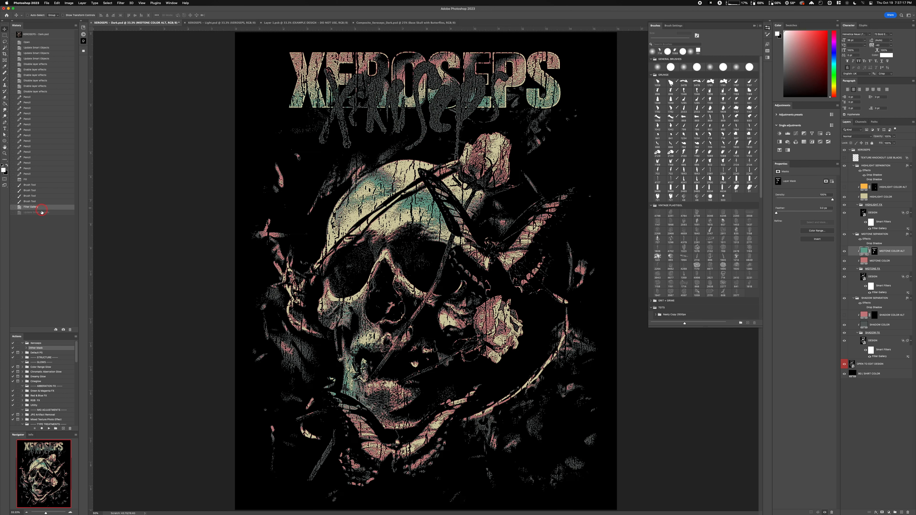
click(40, 213)
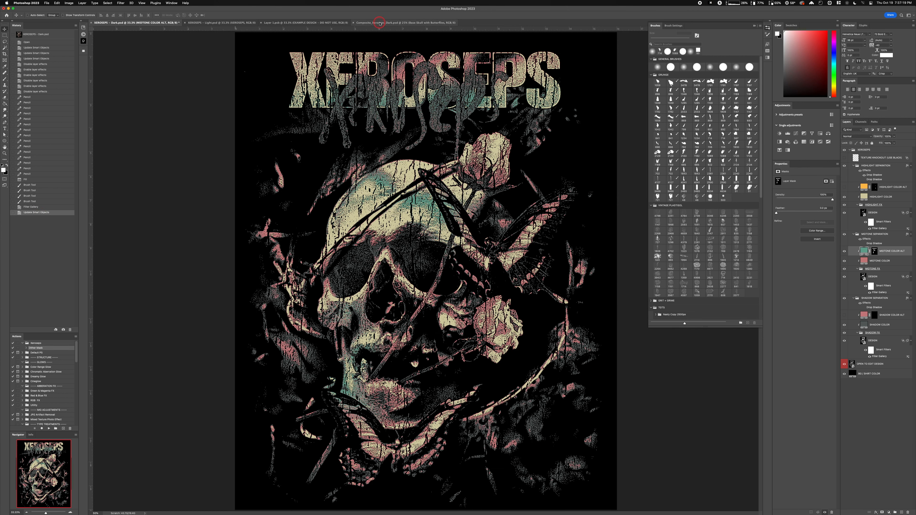
In Layer 1.psb, hide the Lighten Midtones adjustment and select the greyscale adjustment layer above the texture group.
click(293, 24)
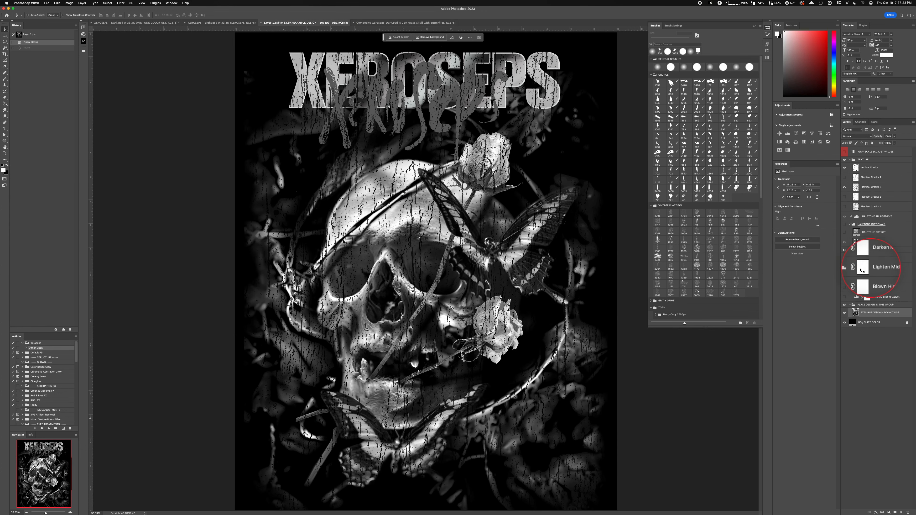
click(844, 267)
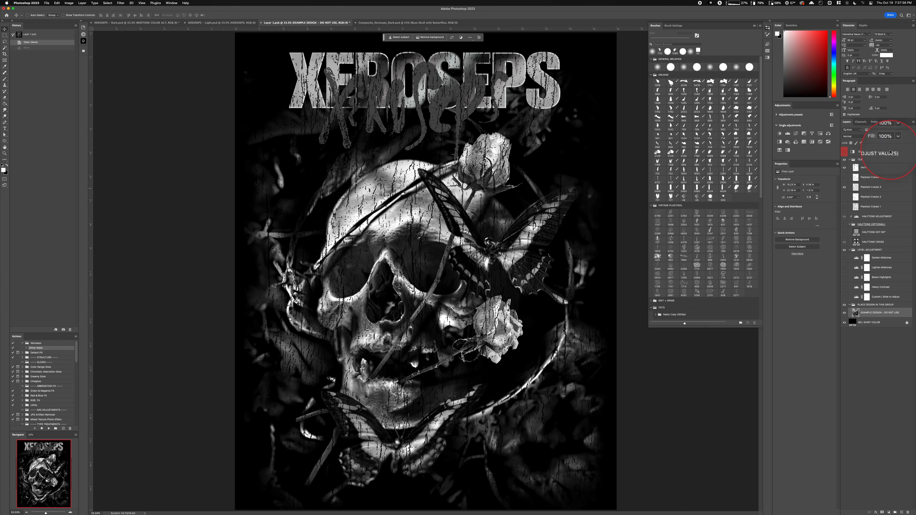
click(853, 152)
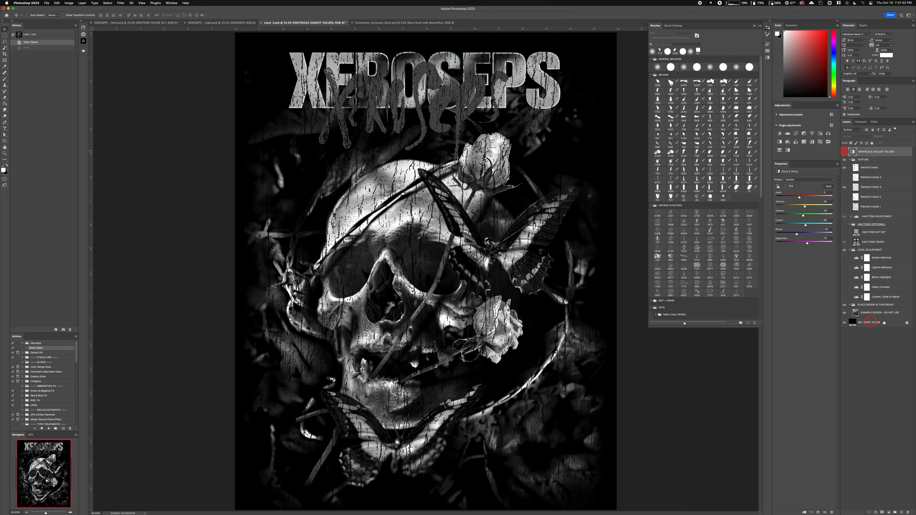
Preview the greyscale and Custom / Slide to Adjust layers on and off, and return to XEROSEPS - Dark.psd.
click(844, 152)
click(844, 152)
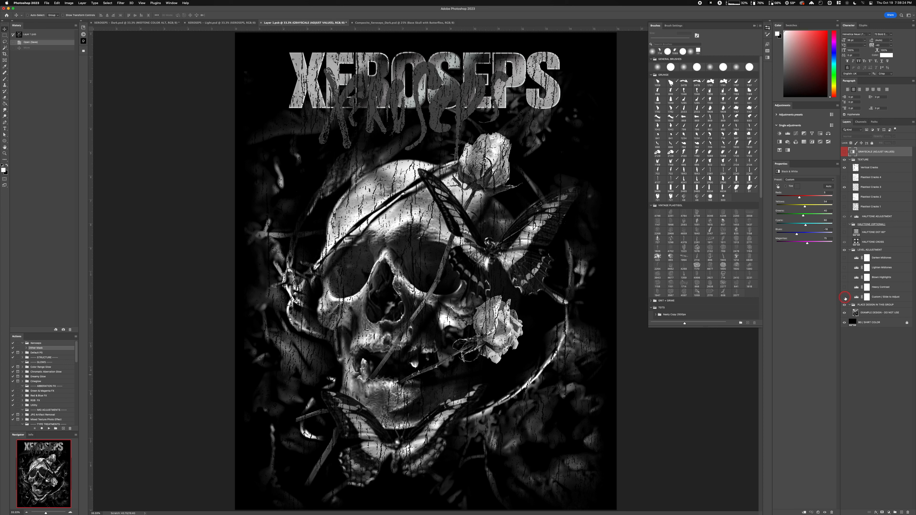
click(845, 297)
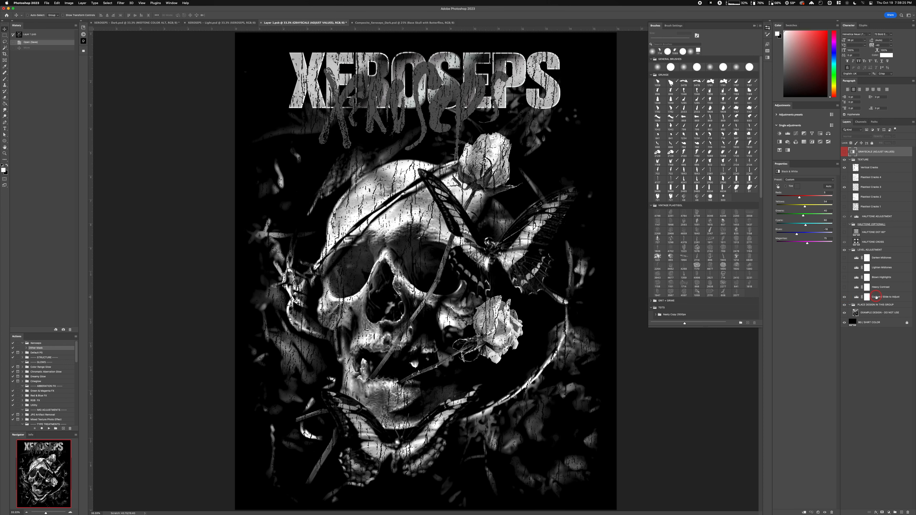
click(845, 296)
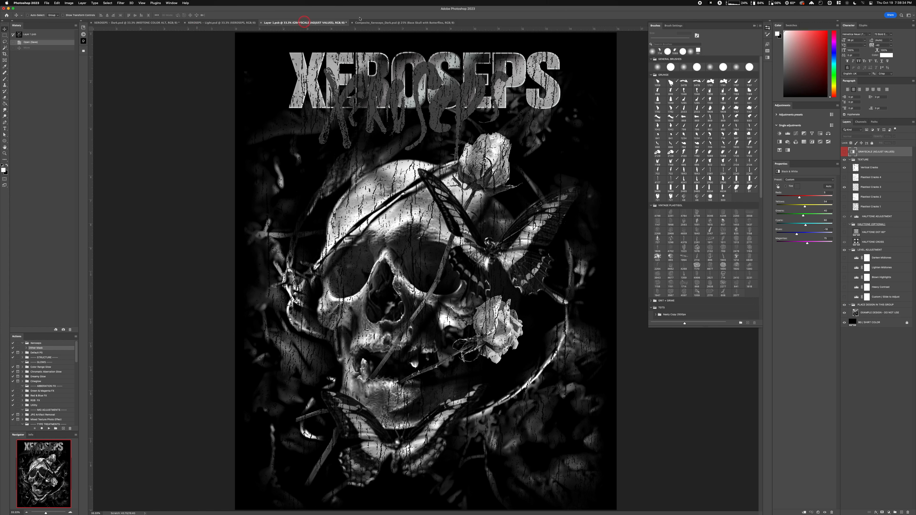
click(125, 23)
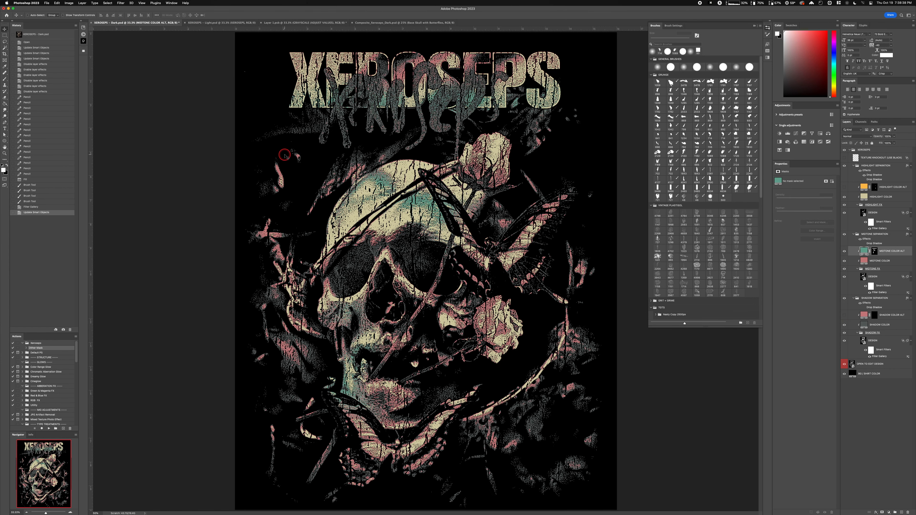
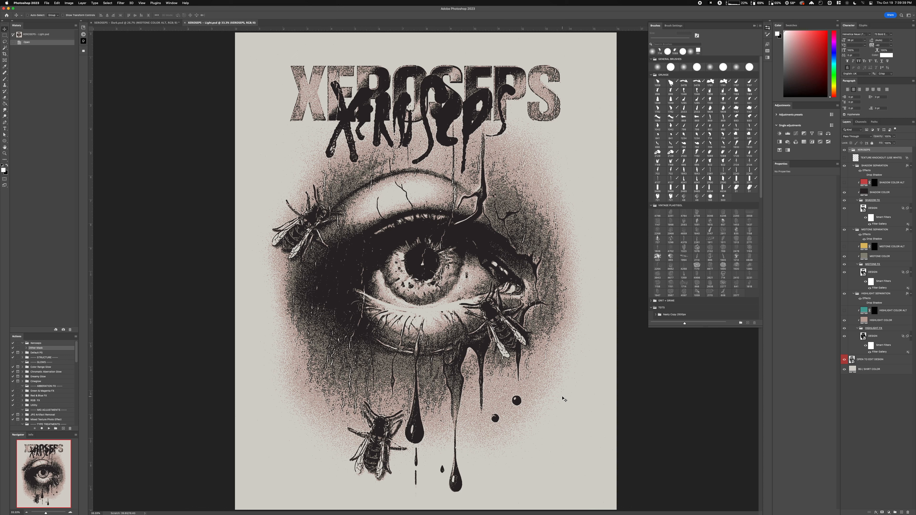
Open the OPEN TO EDIT DESIGN smart object of XEROSEPS - Light.psd for editing.
click(862, 361)
double_click(863, 359)
click(851, 359)
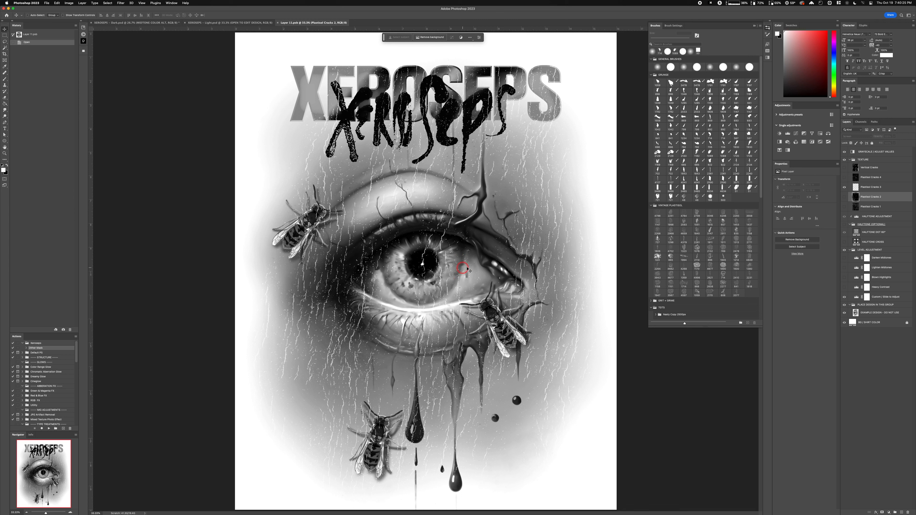
Select the Custom / Slide to Adjust levels layer and compare the eye design with it hidden and shown.
click(858, 296)
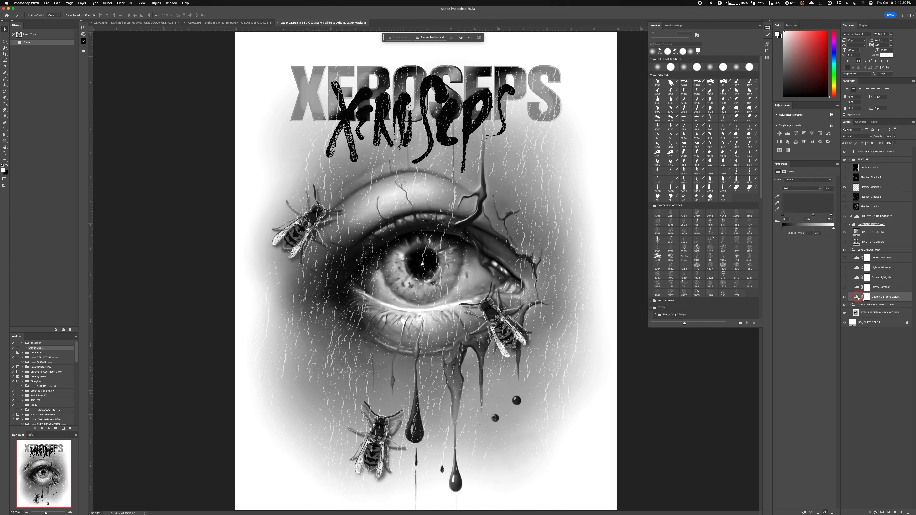
click(844, 297)
click(844, 297)
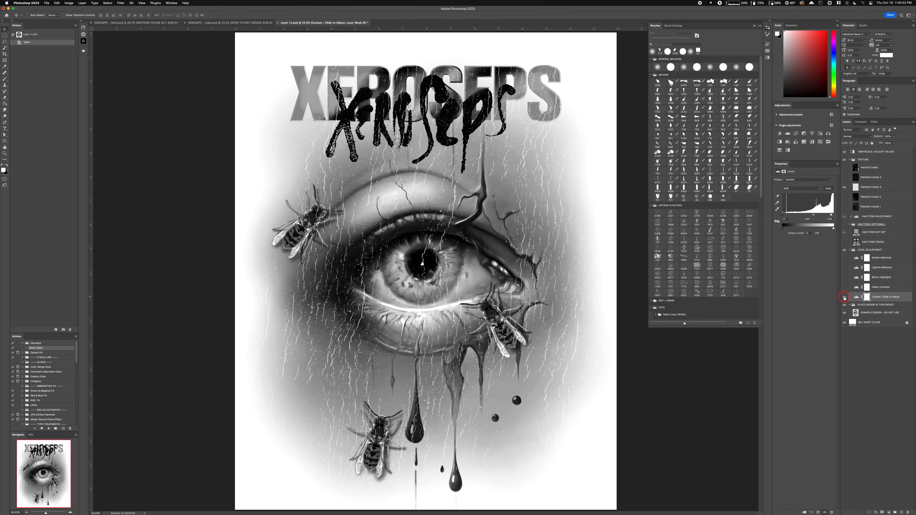
click(844, 297)
click(844, 297)
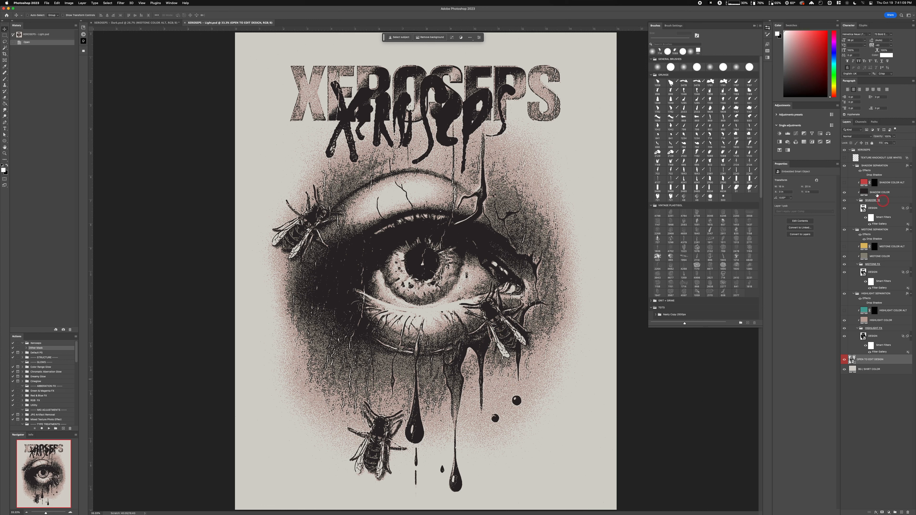
In XEROSEPS - Light.psd, preview the eye design with the SHADOW SEPARATION group hidden, and show the group again.
click(844, 165)
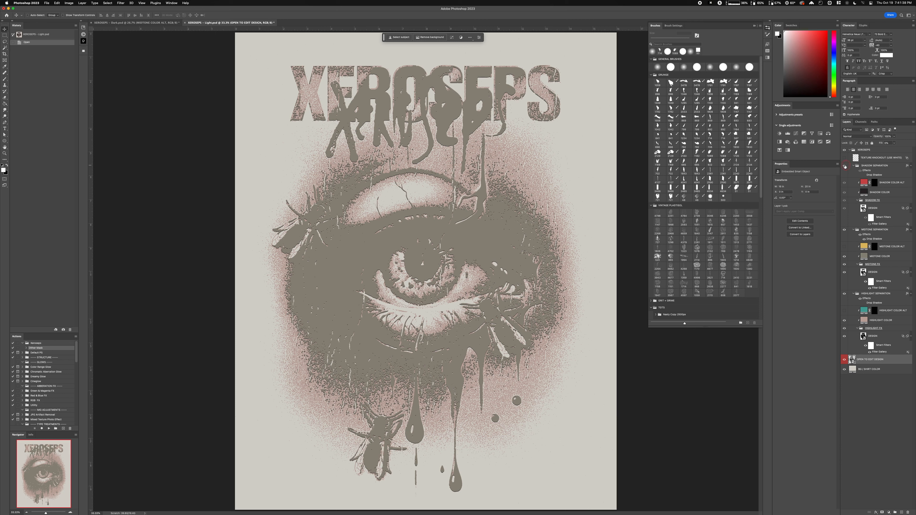
click(845, 165)
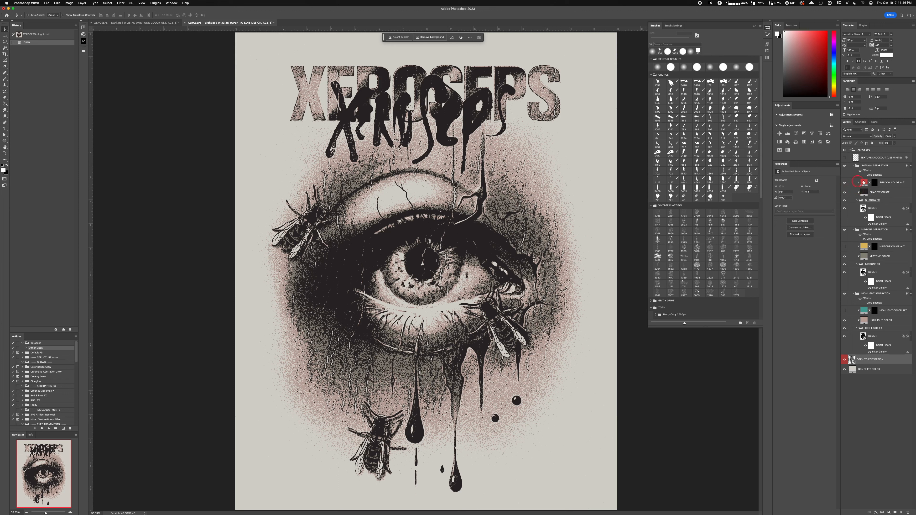
Target the mask of the SHADOW COLOR ALT layer and set up a small hard round Pencil tip for painting in white.
click(865, 182)
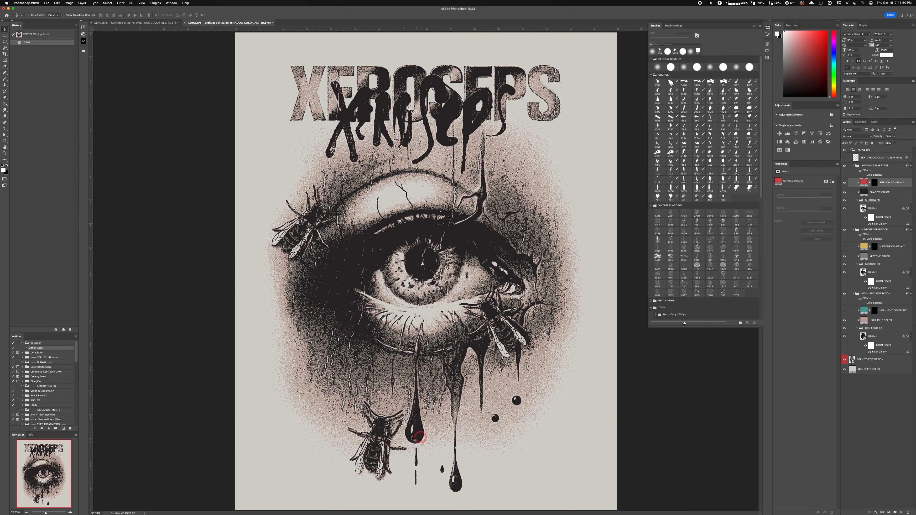
click(873, 183)
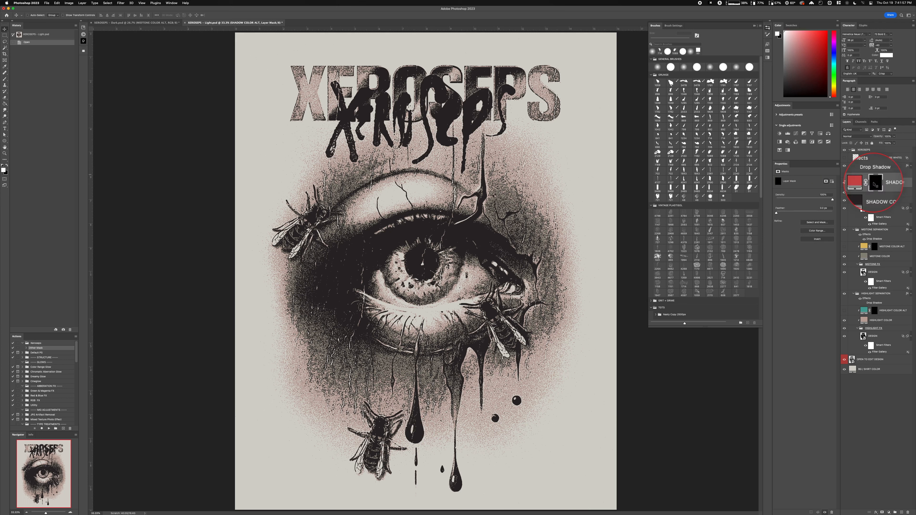
click(5, 78)
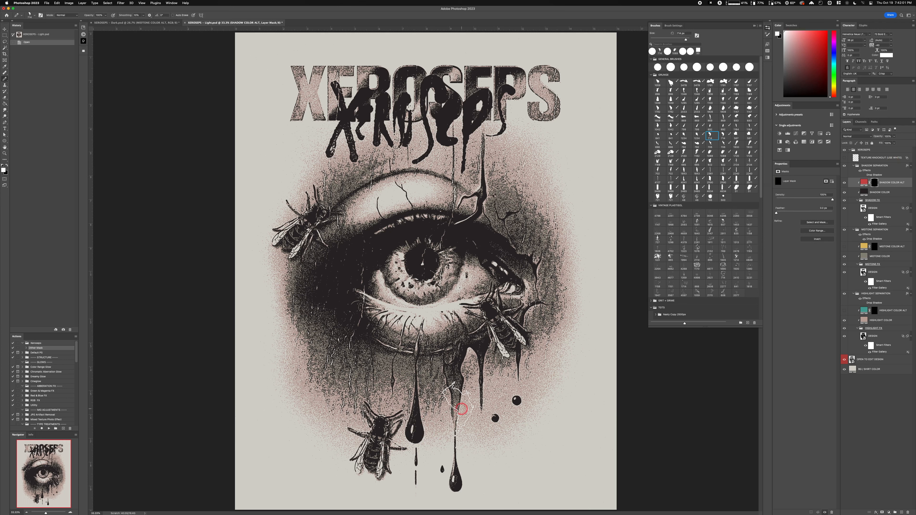
click(684, 67)
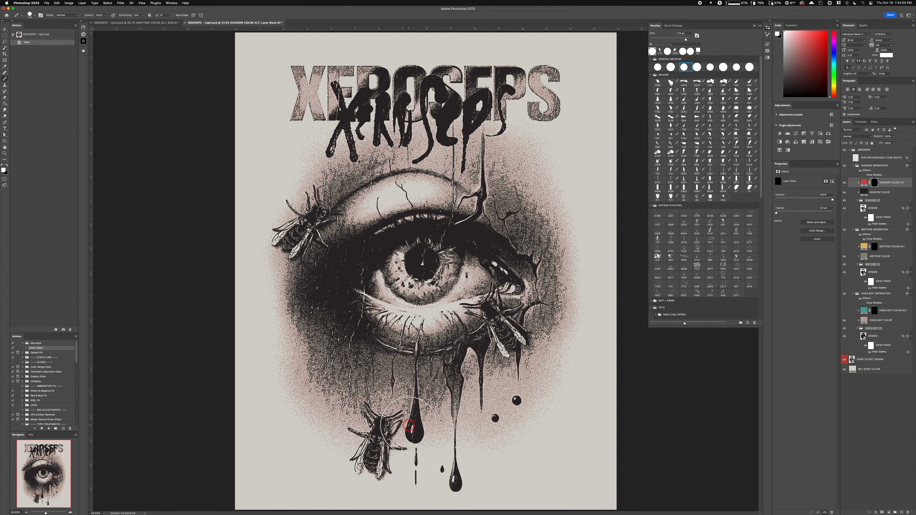
key(bracketleft)
key(bracketleft)
key(bracketleft)
key(bracketleft)
key(bracketleft)
key(bracketleft)
key(bracketleft)
key(bracketleft)
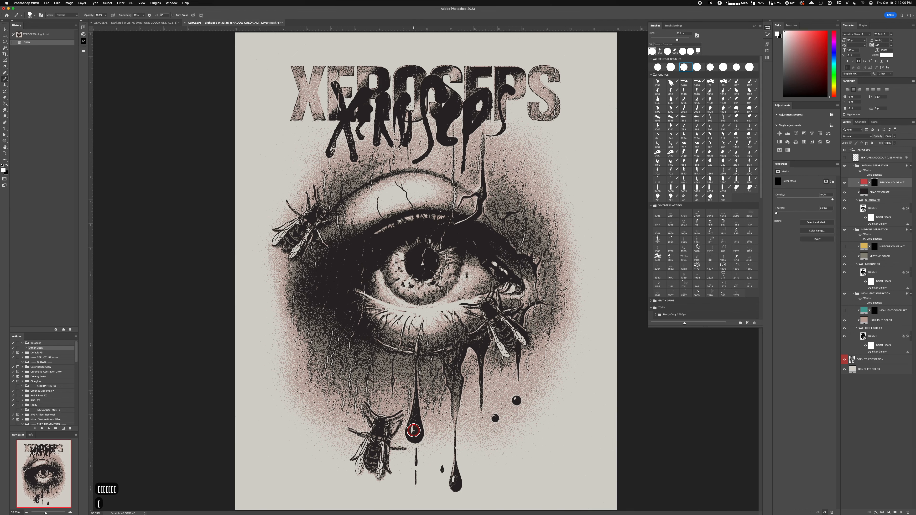
Paint the mask over the large drip below the middle of the eye to reveal the red, reducing the tip for its narrow upper part.
key(super+equal)
key(super+equal)
key(space)
drag(413, 430, 433, 68)
drag(422, 334, 414, 295)
key(bracketleft)
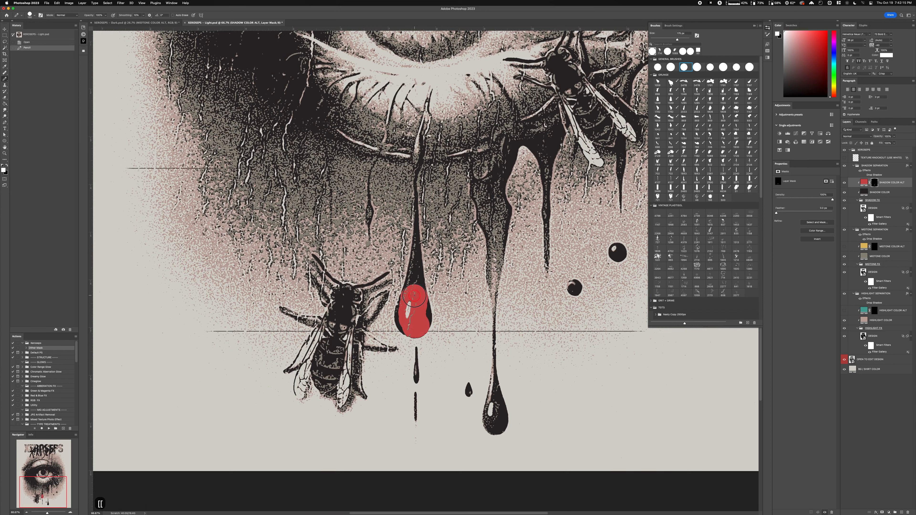
key(bracketleft)
key(bracketleft)
key(bracketleft)
key(bracketleft)
key(bracketleft)
mouse_move(406, 330)
mouse_down()
mouse_move(417, 240)
mouse_move(427, 320)
mouse_move(410, 143)
mouse_move(413, 156)
mouse_move(424, 117)
mouse_move(404, 337)
mouse_move(403, 293)
mouse_move(396, 310)
mouse_move(411, 336)
mouse_move(428, 306)
mouse_move(427, 339)
mouse_move(433, 283)
mouse_move(422, 285)
mouse_move(416, 255)
mouse_move(405, 287)
mouse_move(423, 228)
mouse_move(423, 246)
mouse_move(414, 163)
mouse_move(426, 108)
mouse_move(416, 222)
mouse_move(437, 331)
mouse_up()
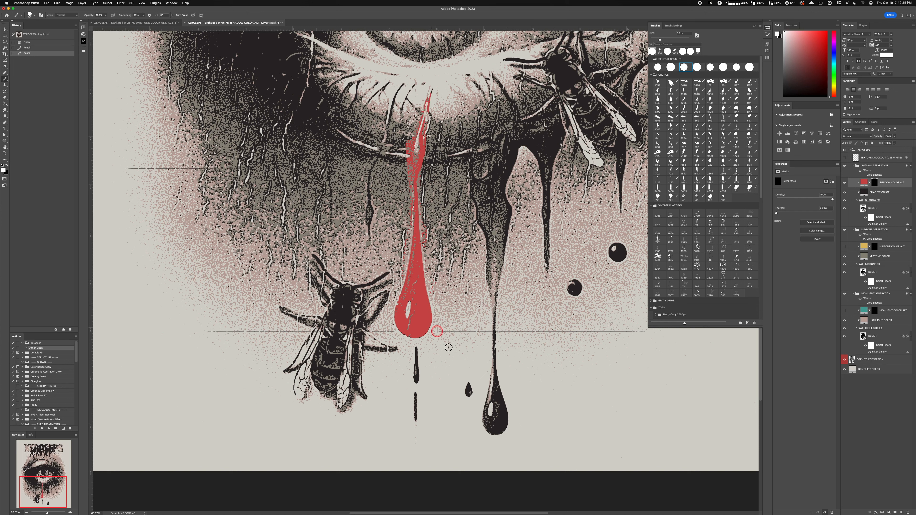
Paint the mask over the lower end of the long drip beside it to reveal the red alternate color.
mouse_move(497, 440)
mouse_down()
mouse_move(486, 412)
mouse_move(492, 430)
mouse_move(506, 416)
mouse_move(498, 297)
mouse_move(487, 418)
mouse_up()
drag(504, 406, 495, 432)
key(super+minus)
key(super+minus)
key(super+minus)
key(super+minus)
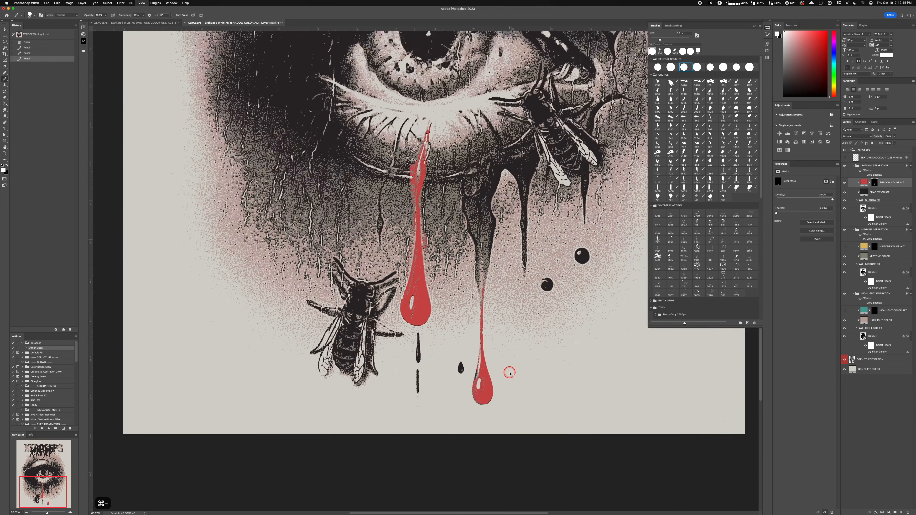
key(super+equal)
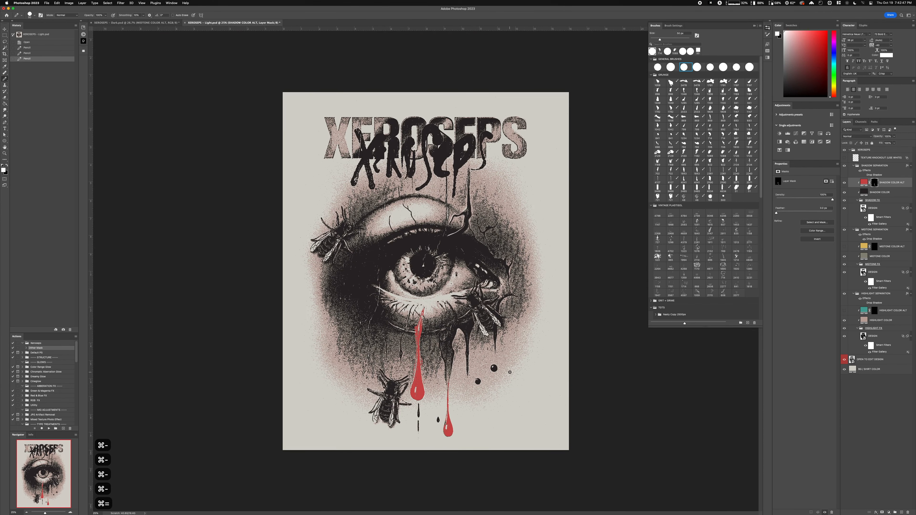
Paint the SHADOW COLOR ALT mask with a large soft Brush tip to add a red glow at the left corner of the eye.
right_click(6, 79)
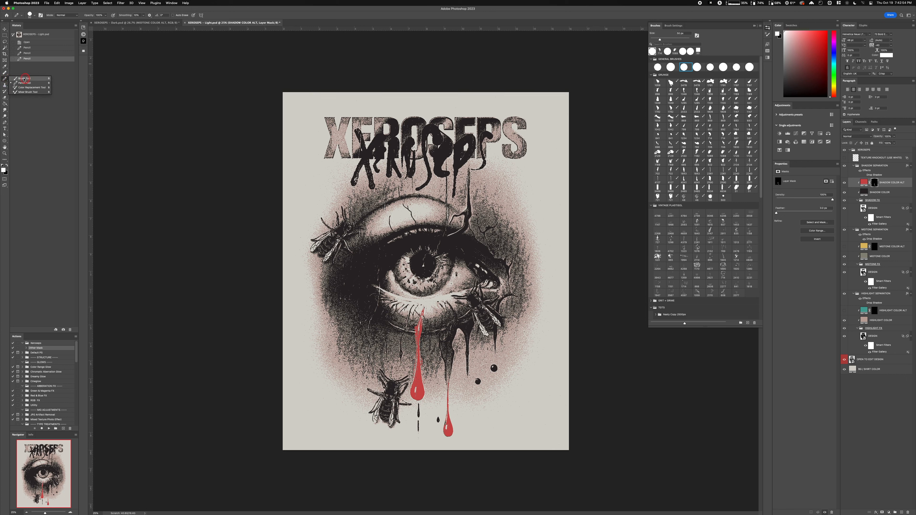
click(22, 79)
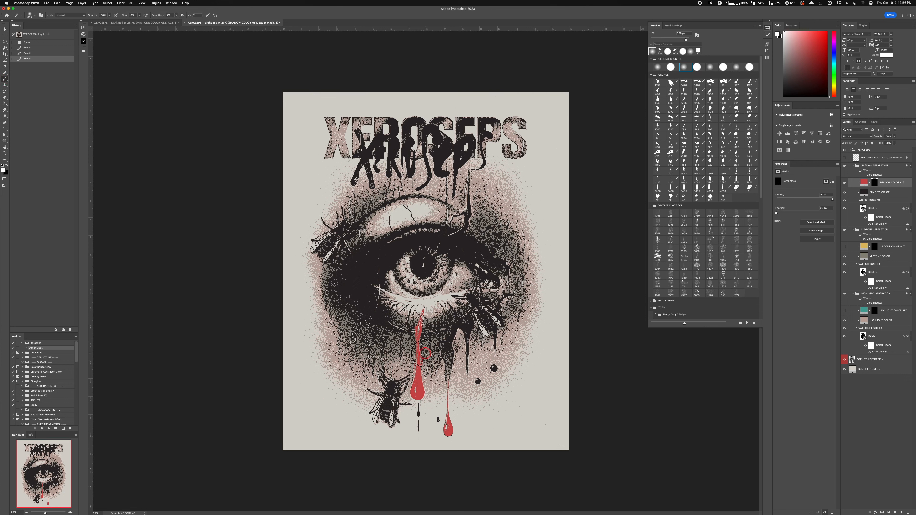
key(bracketright)
key(bracketright)
key(bracketright)
key(bracketright)
key(bracketright)
key(bracketright)
key(bracketleft)
key(bracketleft)
key(bracketleft)
key(bracketleft)
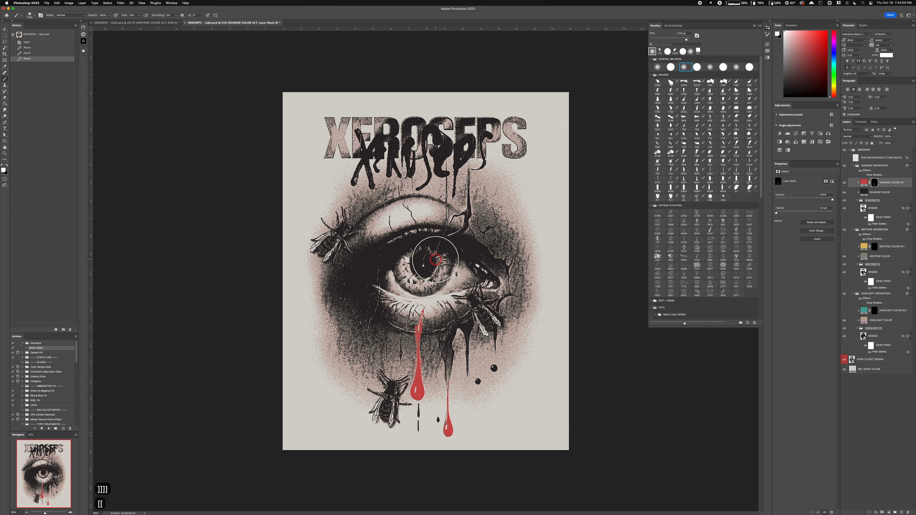
mouse_move(396, 278)
mouse_down()
mouse_move(389, 281)
mouse_move(398, 265)
mouse_move(403, 288)
mouse_move(449, 292)
mouse_move(395, 240)
mouse_move(368, 277)
mouse_up()
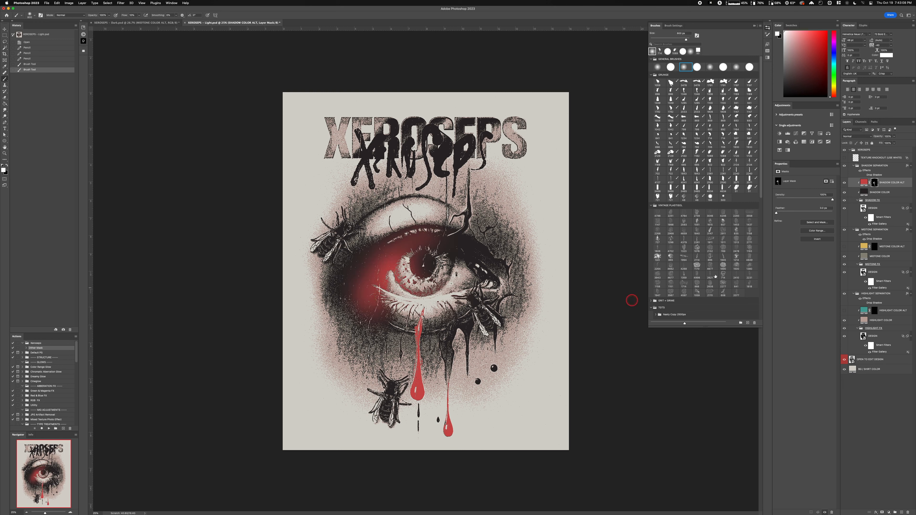
Run the mask action from the Xeroseps action set on the SHADOW COLOR ALT mask to turn the soft red glow into grain.
click(875, 183)
click(38, 348)
click(49, 428)
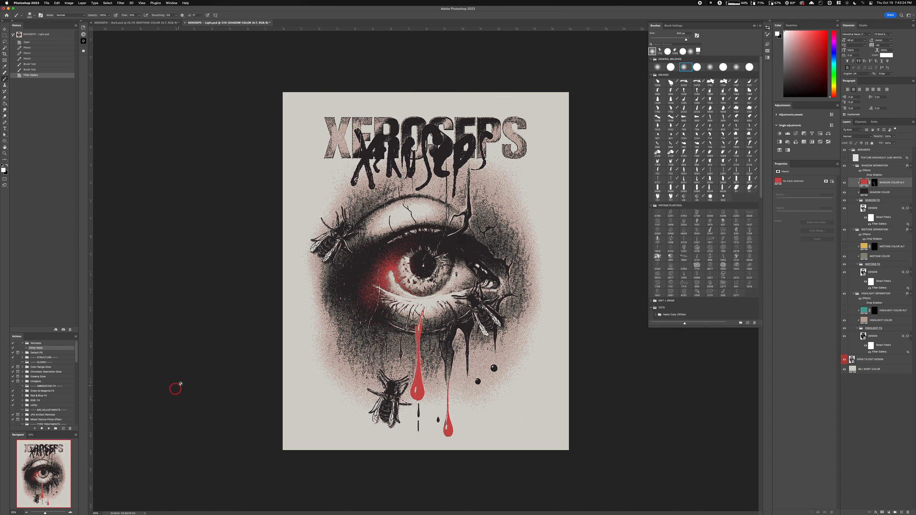
Examine the grainy red shading and drips up close, and fill the SHADOW COLOR ALT mask with black.
scroll(381, 287, up, 5)
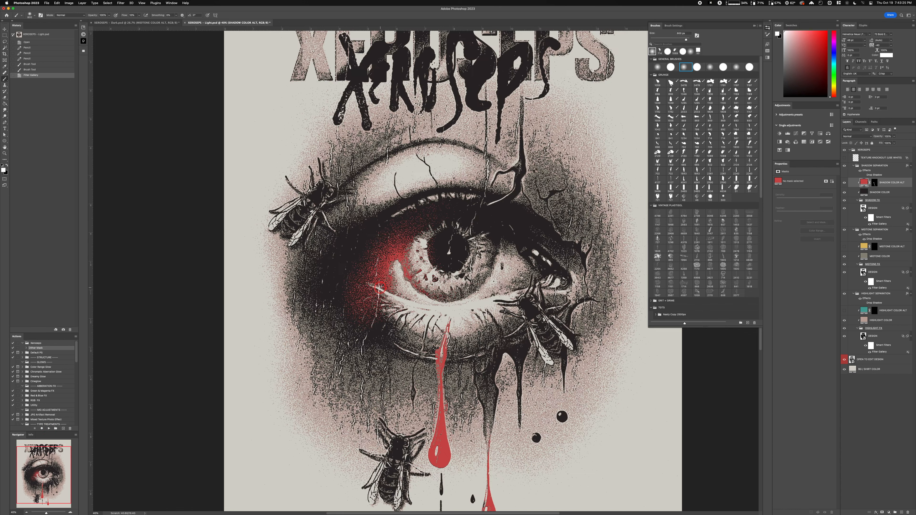
scroll(381, 287, down, 6)
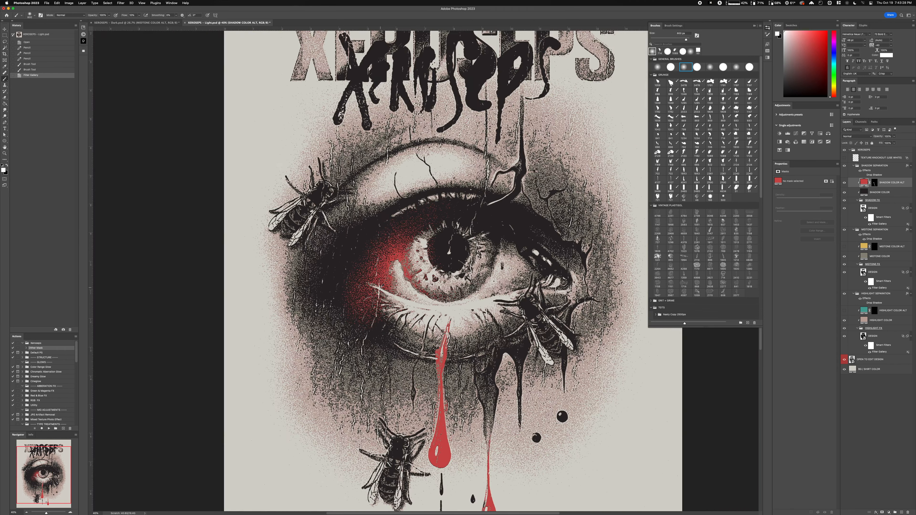
scroll(442, 286, up, 3)
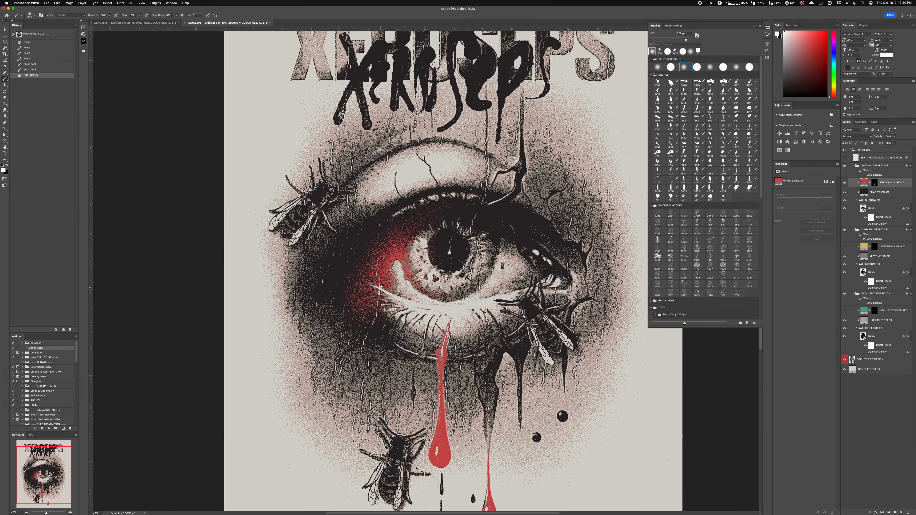
scroll(442, 286, down, 1)
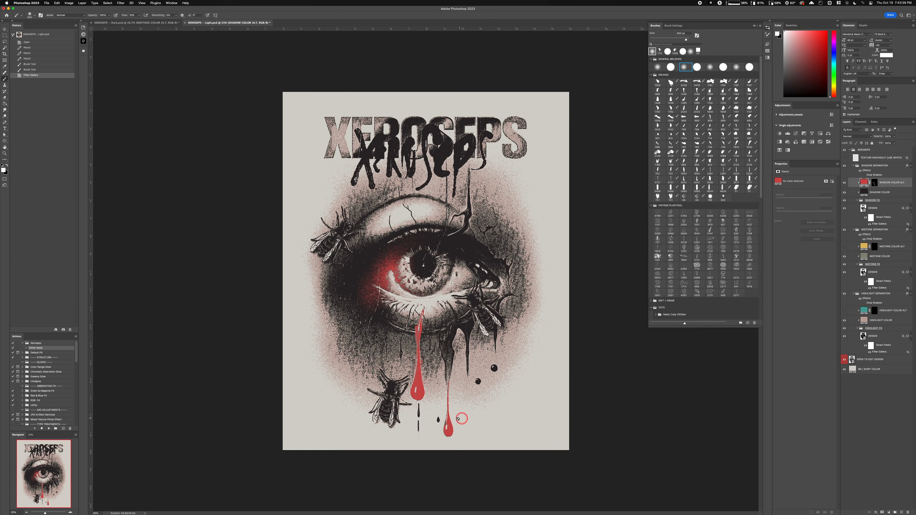
scroll(429, 404, up, 10)
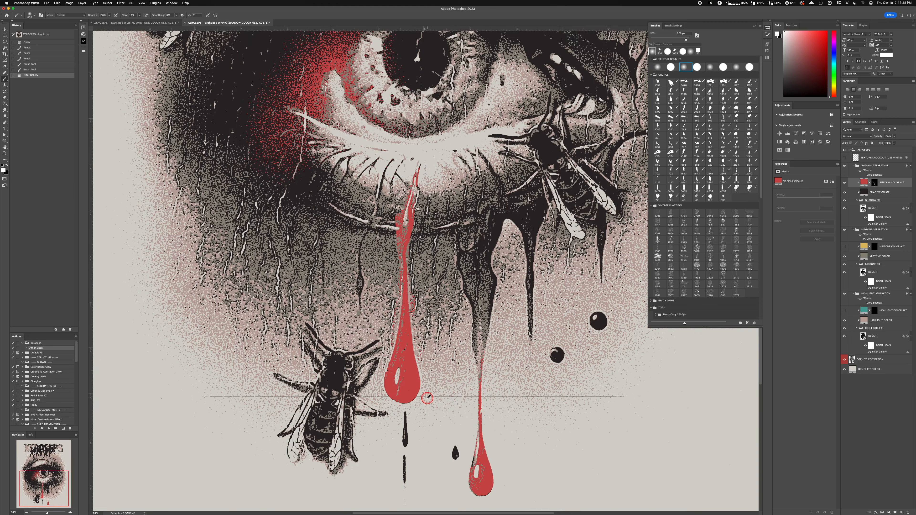
scroll(427, 397, down, 10)
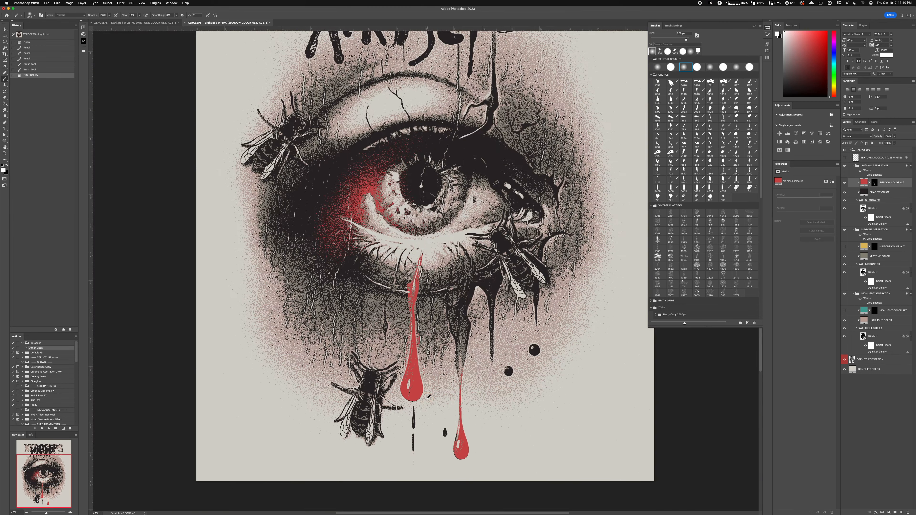
key(super+BackSpace)
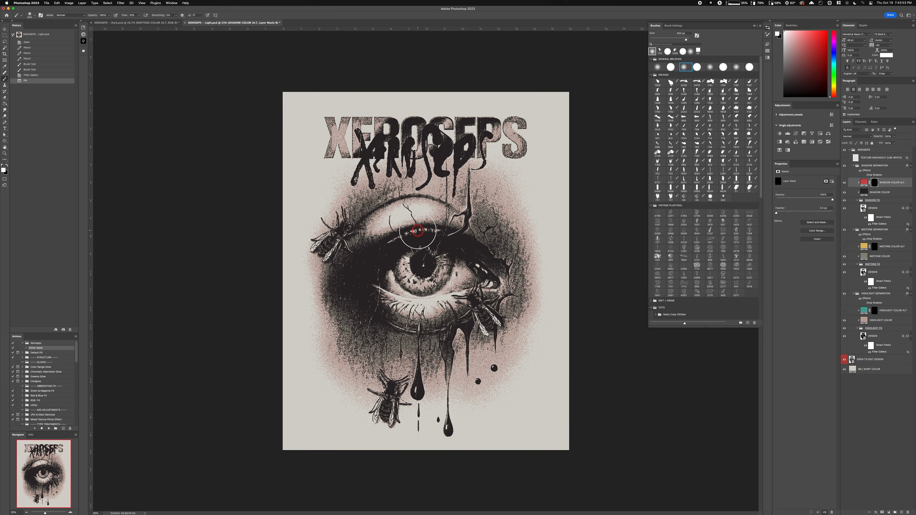
Switch to Finder and open XEROSEPS - Light (Example).psd from the PSD folder in Photoshop.
key(super+Tab)
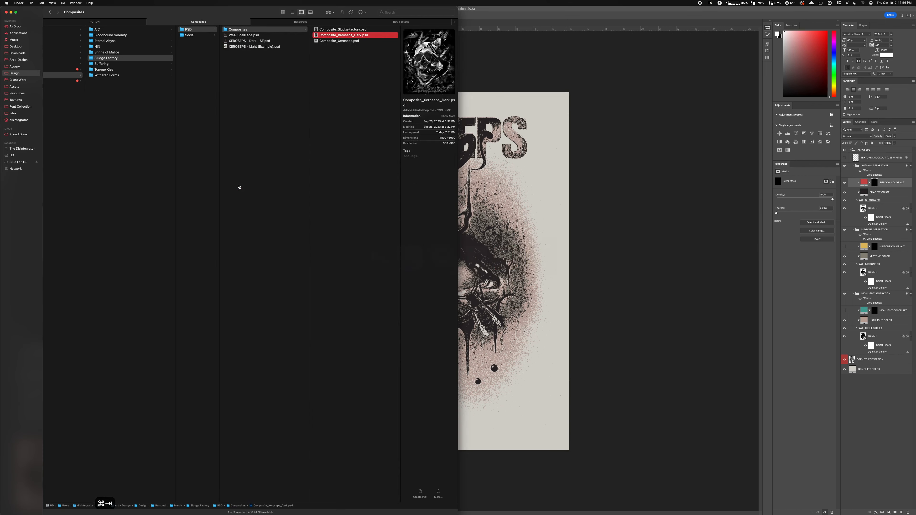
click(246, 46)
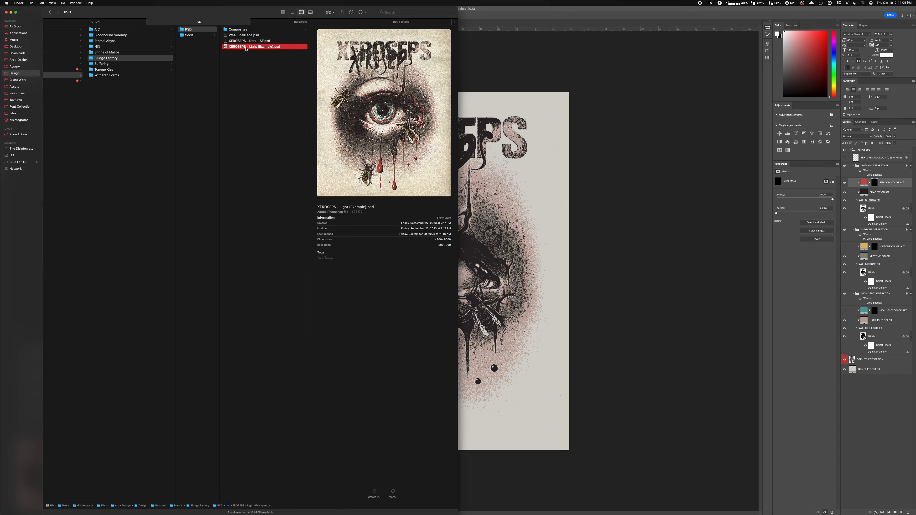
key(super+Tab)
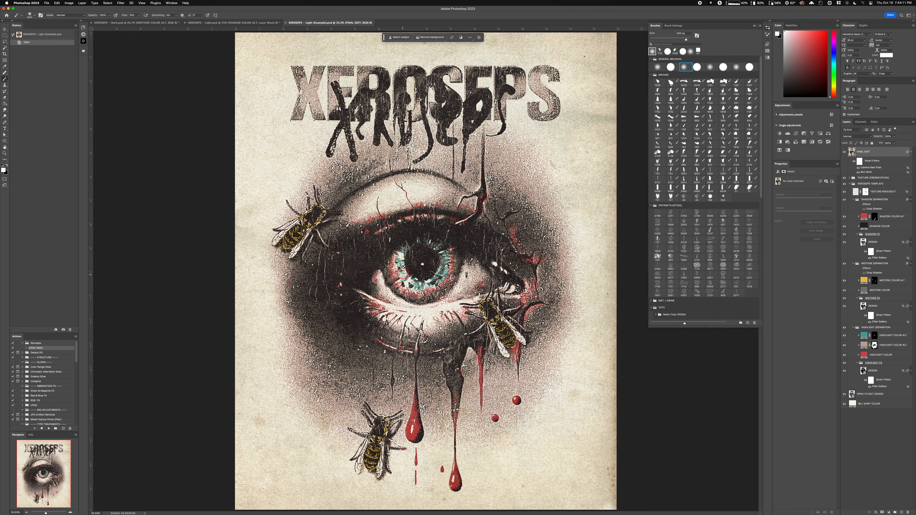
Preview the example with the FINAL EDIT layer and the presentation texture group hidden, and show FINAL EDIT again.
click(849, 156)
click(844, 153)
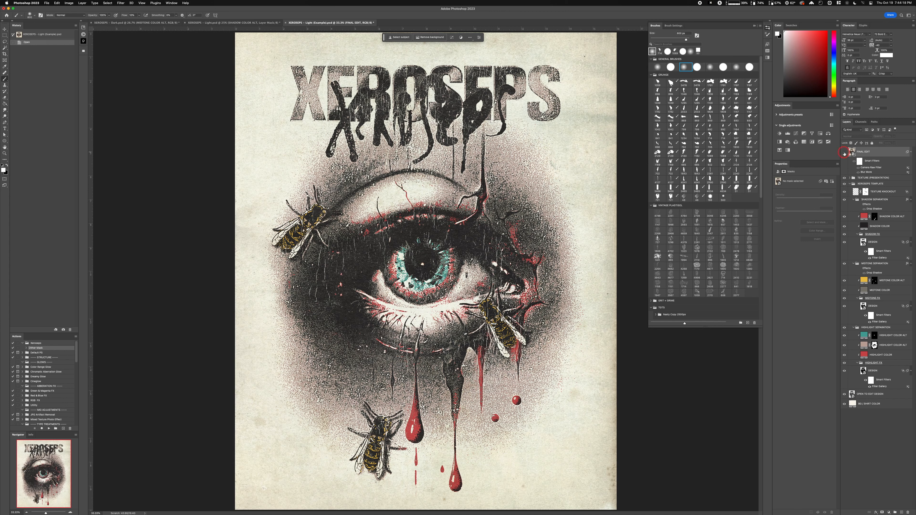
click(844, 178)
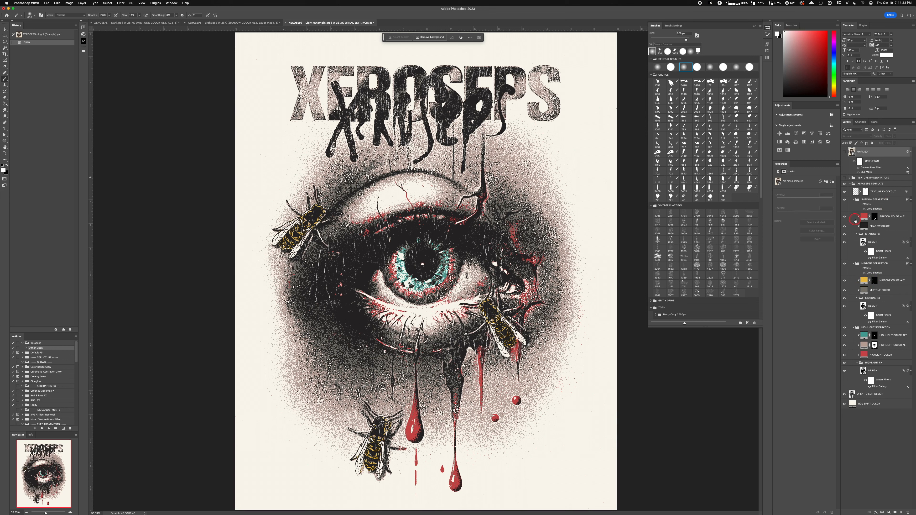
key(ctrl)
click(844, 152)
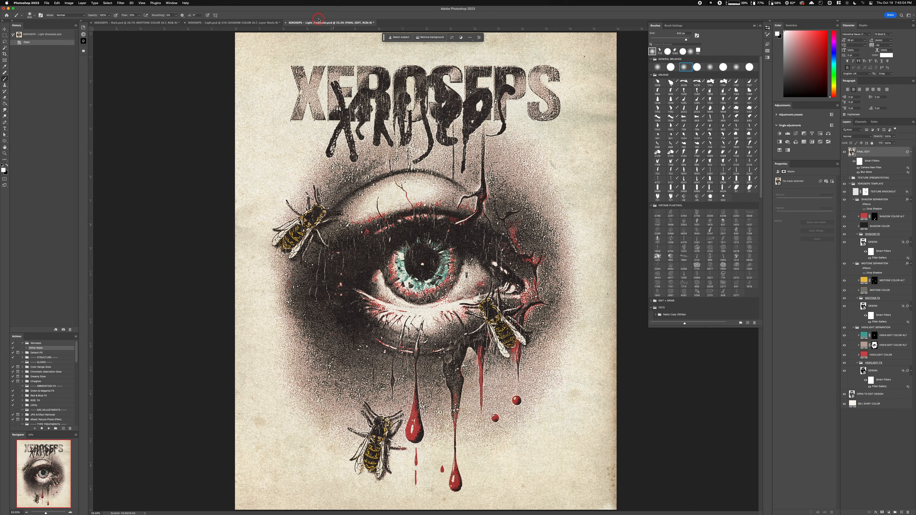
Close XEROSEPS - Light (Example).psd without saving the changes.
key(super+w)
key(super+w)
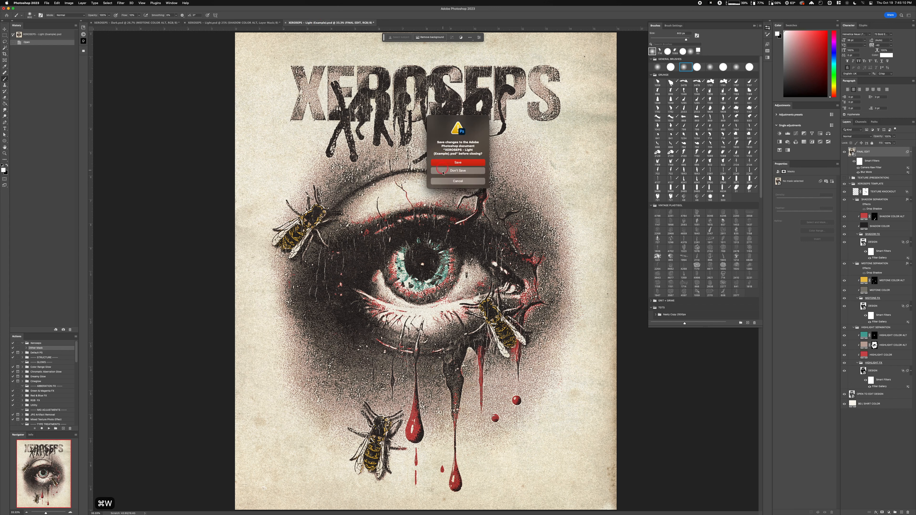
click(446, 170)
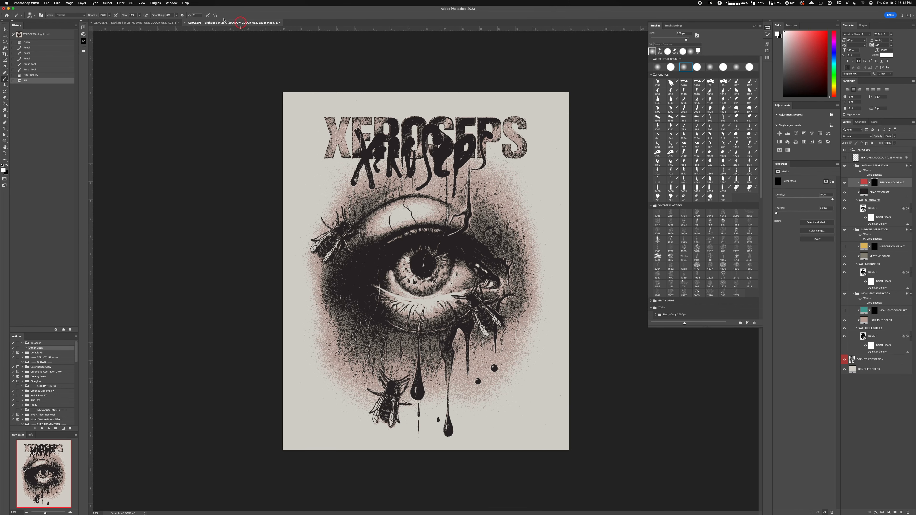
Switch to Finder and open XEROSEPS - Dark - SF.psd from the PSD folder in Photoshop.
key(super+Tab)
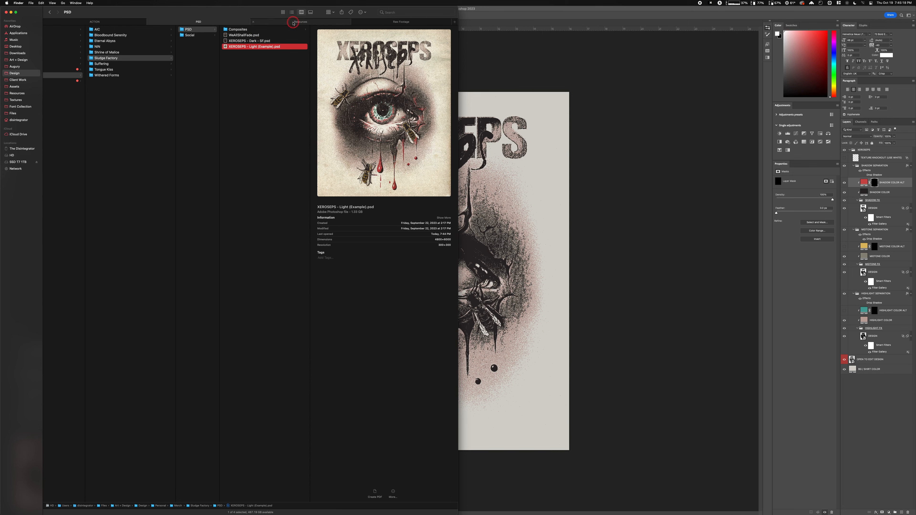
click(249, 35)
click(252, 41)
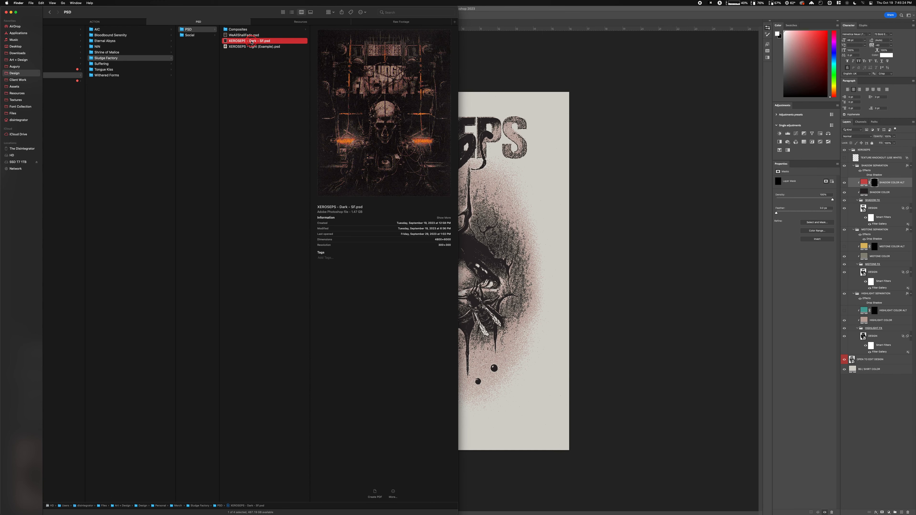
double_click(251, 41)
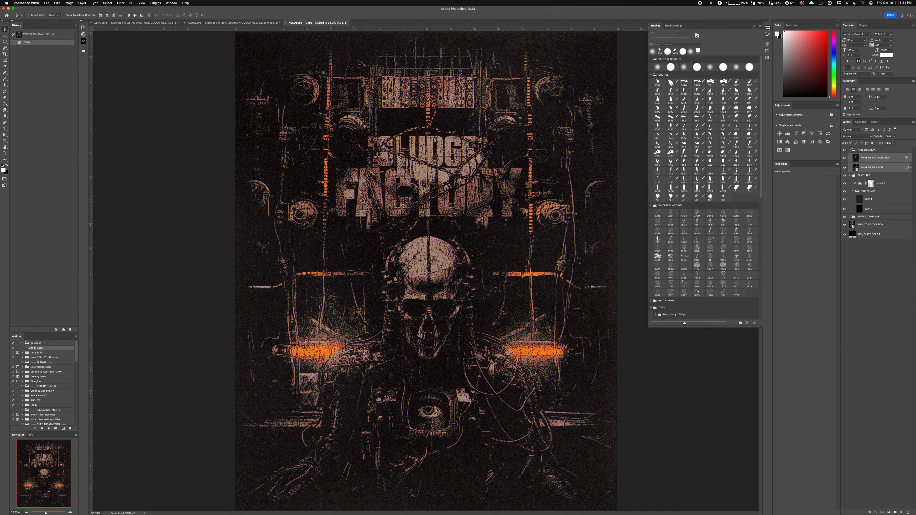
Hide the PRESENTATION and TEXTURES groups to view the whole Sludge Factory design without its finishing effects.
click(844, 150)
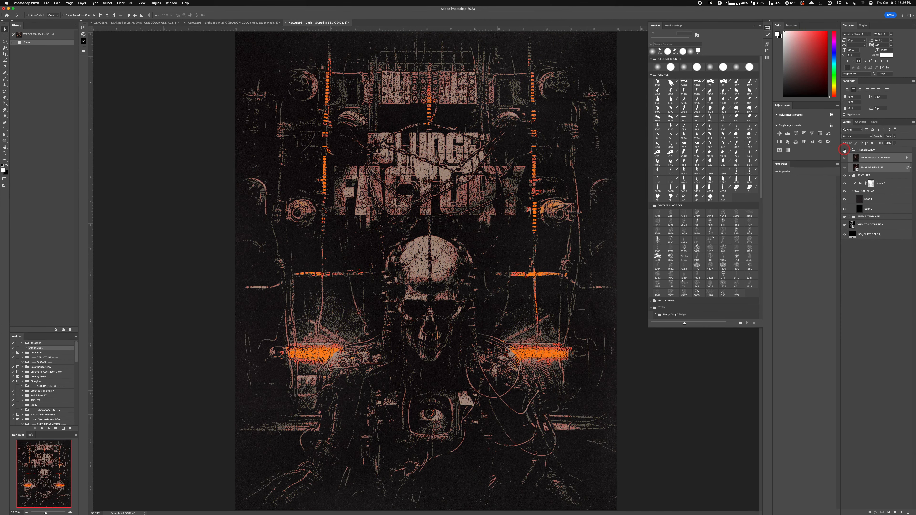
click(844, 176)
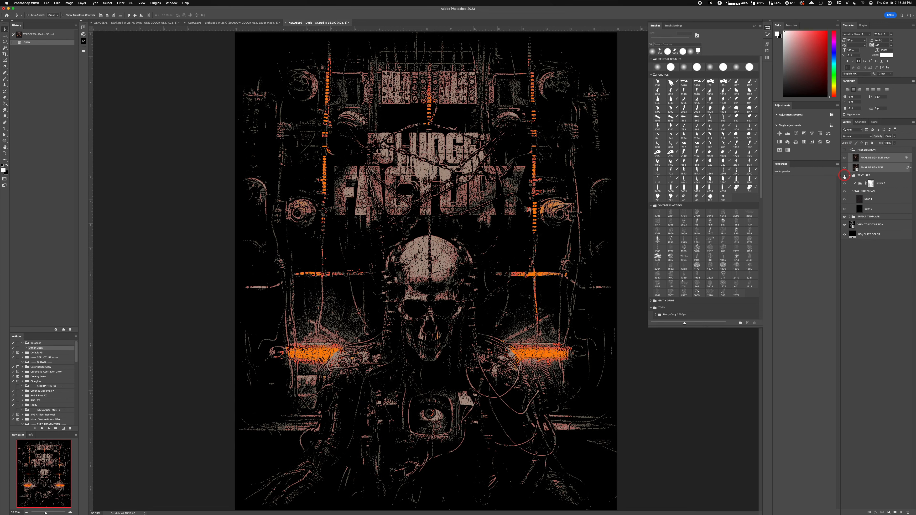
click(666, 213)
key(ctrl+minus)
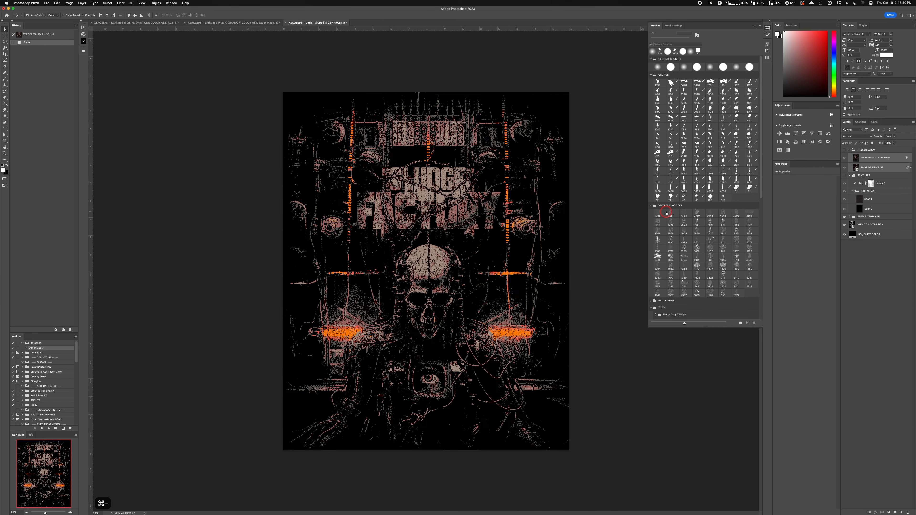
Expand the EFFECT TEMPLATE group of the Sludge Factory design to reveal its highlight, midtone and shadow separations.
key(ctrl+equal)
key(super+equal)
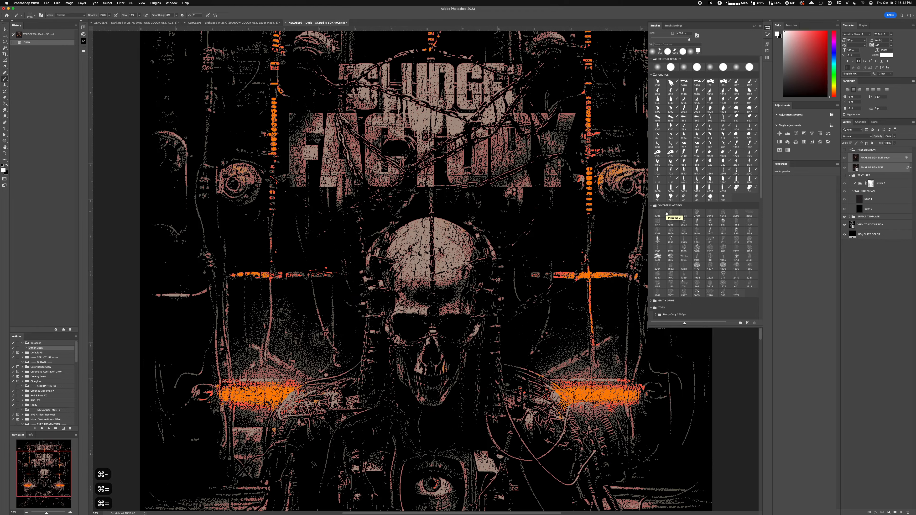
key(super+minus)
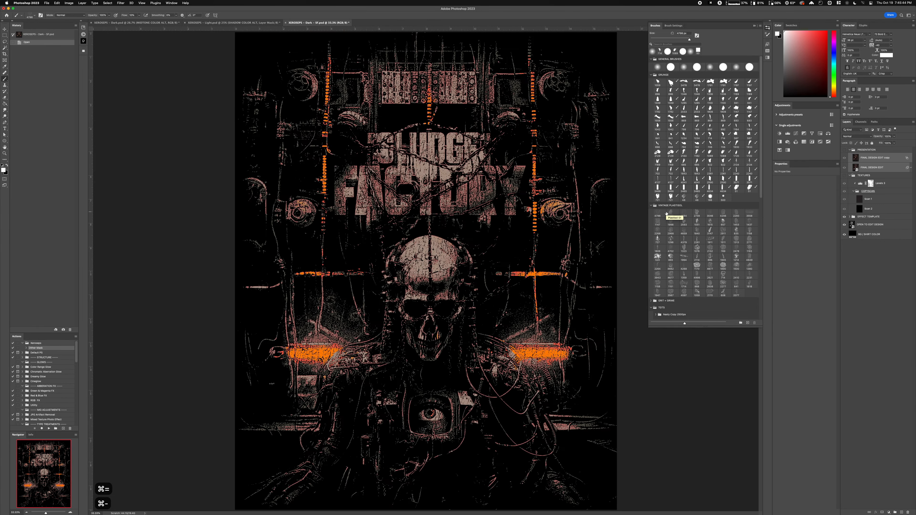
key(v)
click(849, 178)
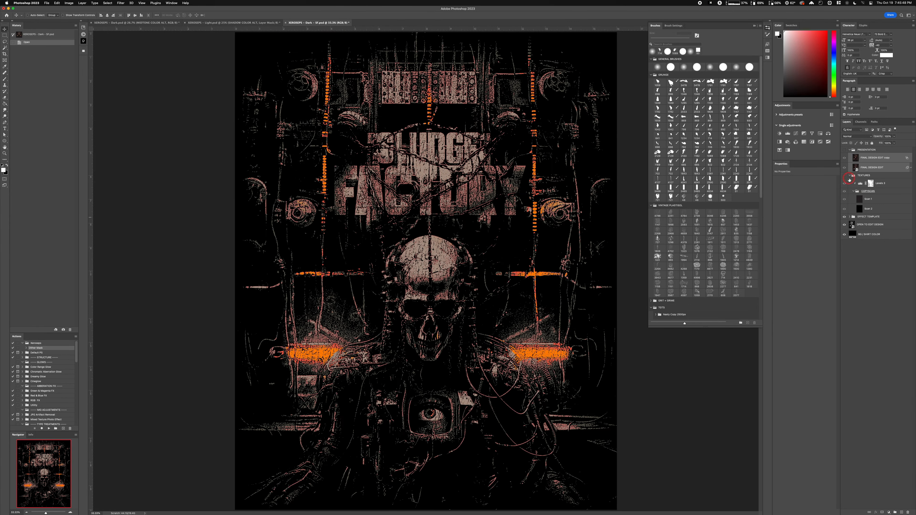
click(850, 216)
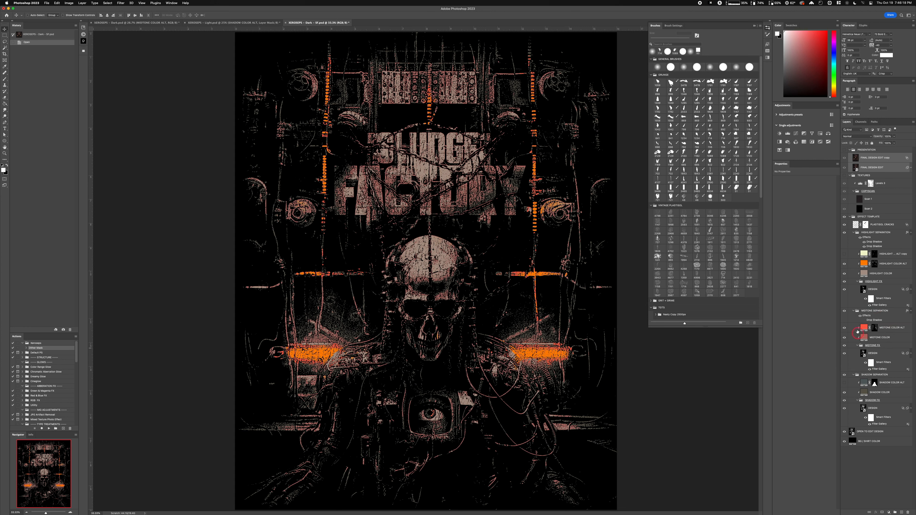
Hide and show the MIDTONE SEPARATION group repeatedly to compare the design with and without its midtones.
click(844, 311)
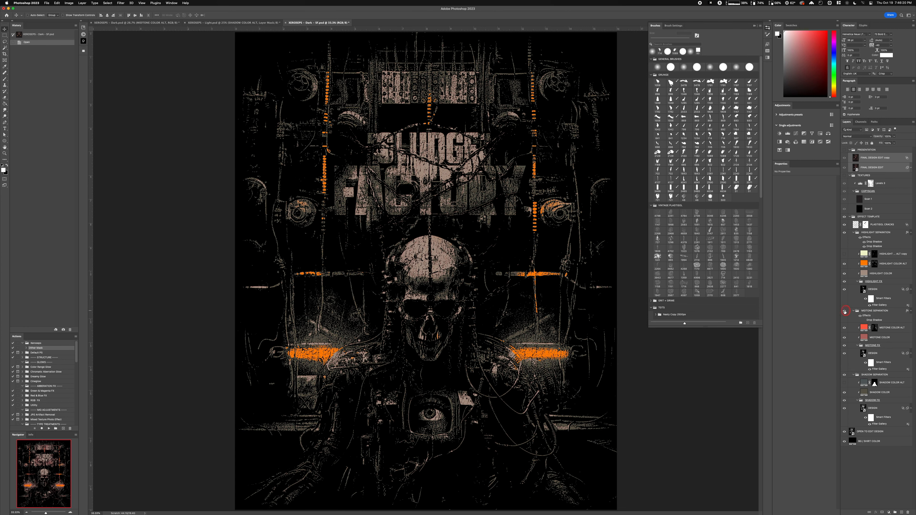
click(845, 311)
click(844, 310)
click(844, 311)
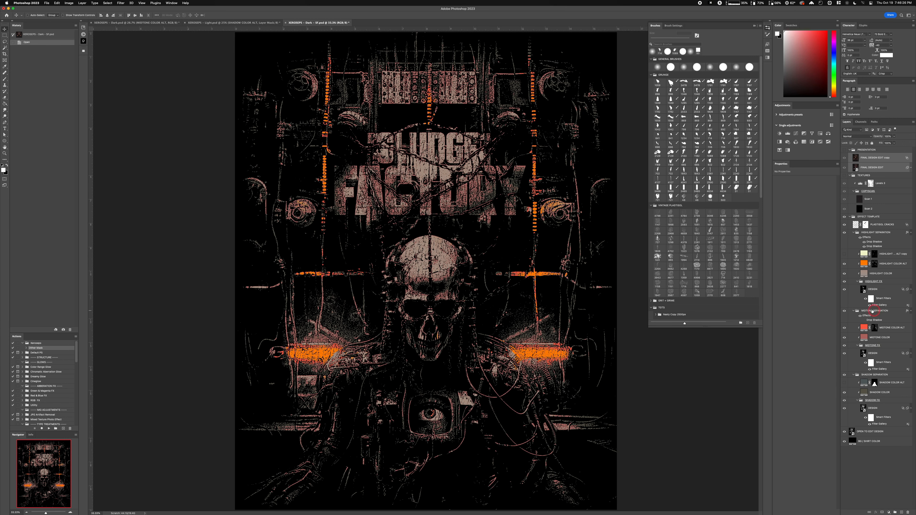
Compare the design with the orange HIGHLIGHT COLOR ALT layer hidden and shown, examining its masked accents.
key(ctrl)
key(ctrl)
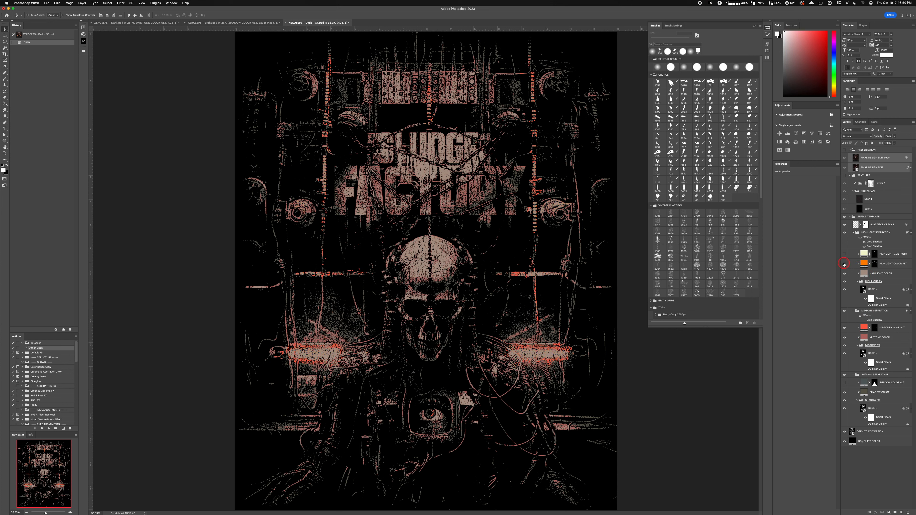
key(ctrl)
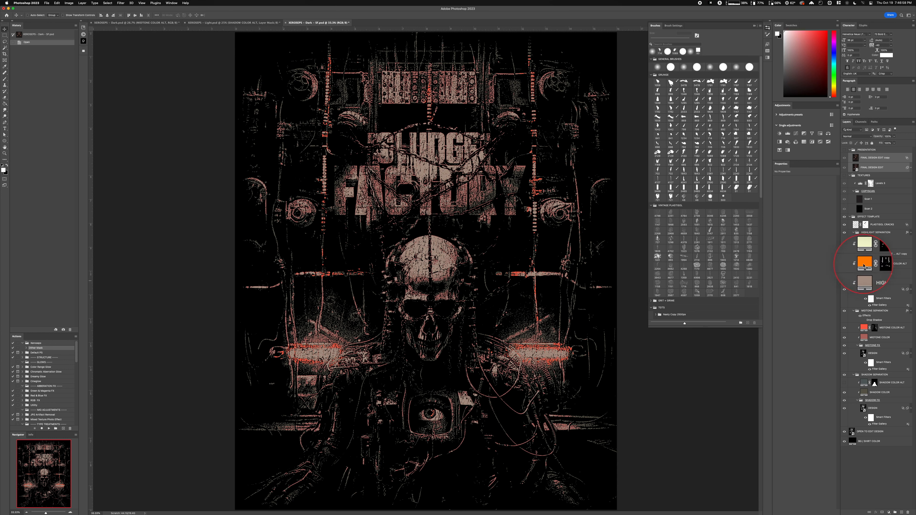
key(ctrl)
click(843, 264)
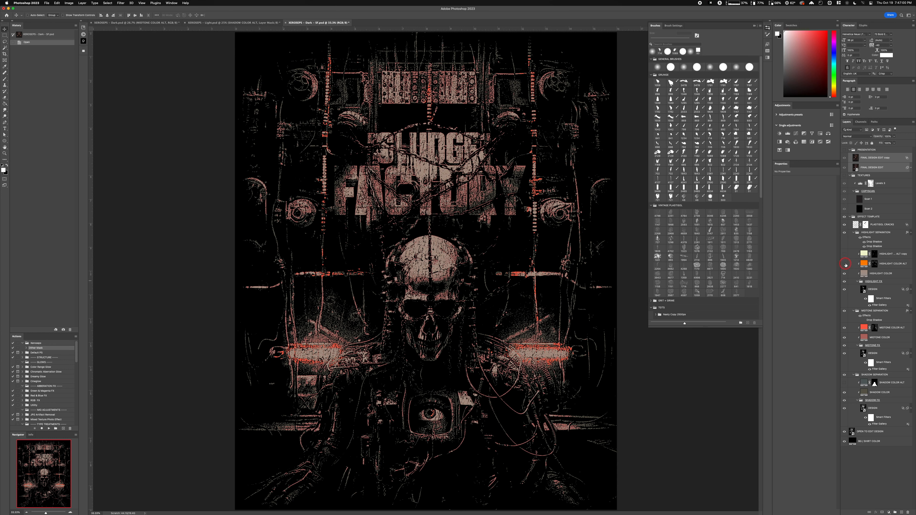
key(ctrl)
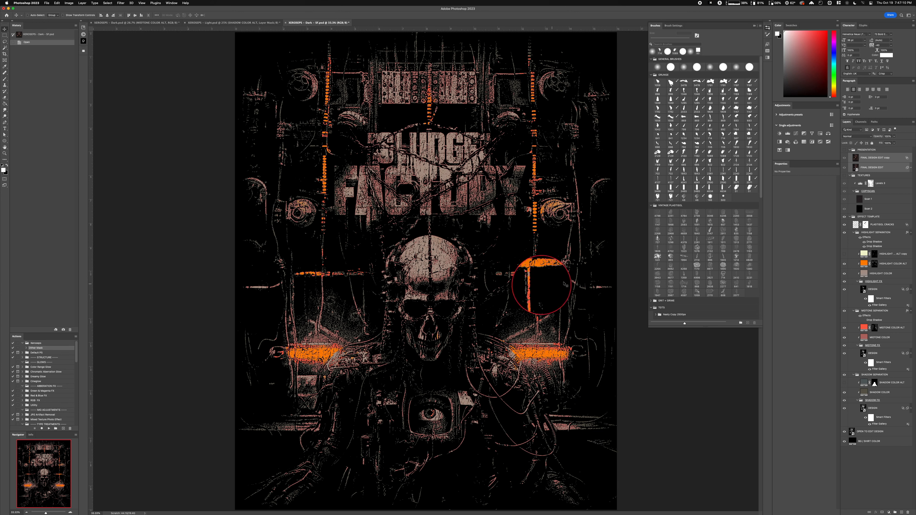
key(super+minus)
key(super+minus)
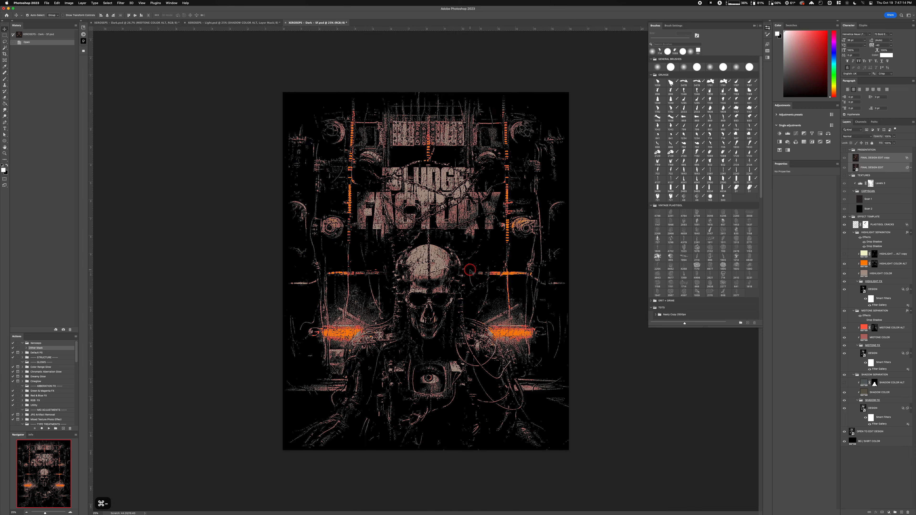
key(super+equal)
key(super+equal)
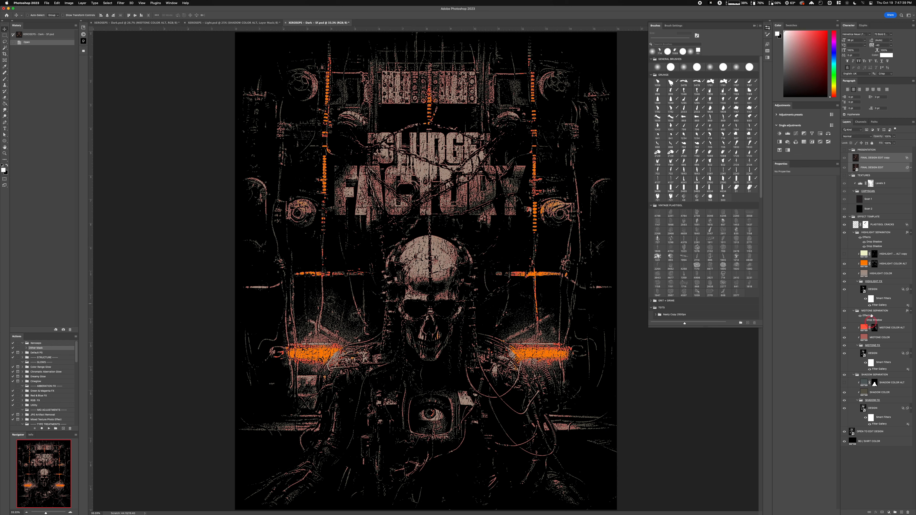
Toggle the pale copy of the HIGHLIGHT COLOR ALT layer to preview the second accent color on the glowing areas.
click(845, 254)
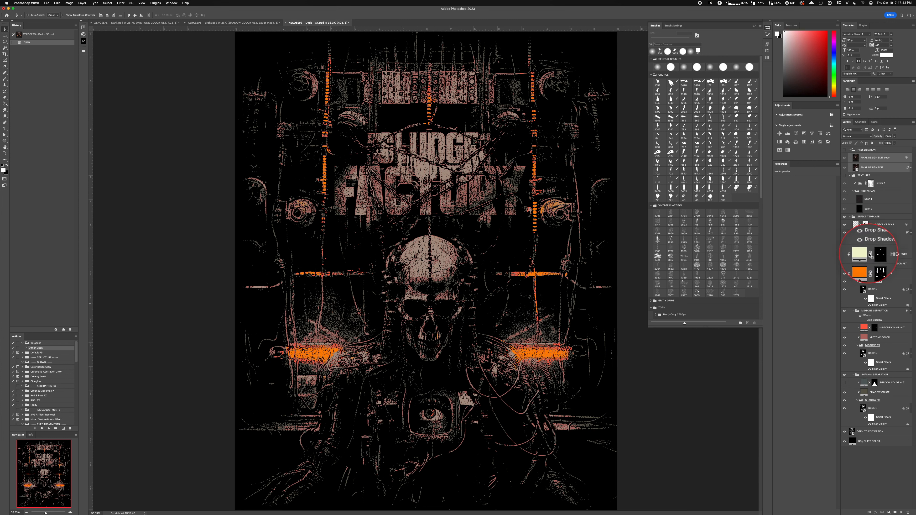
click(845, 254)
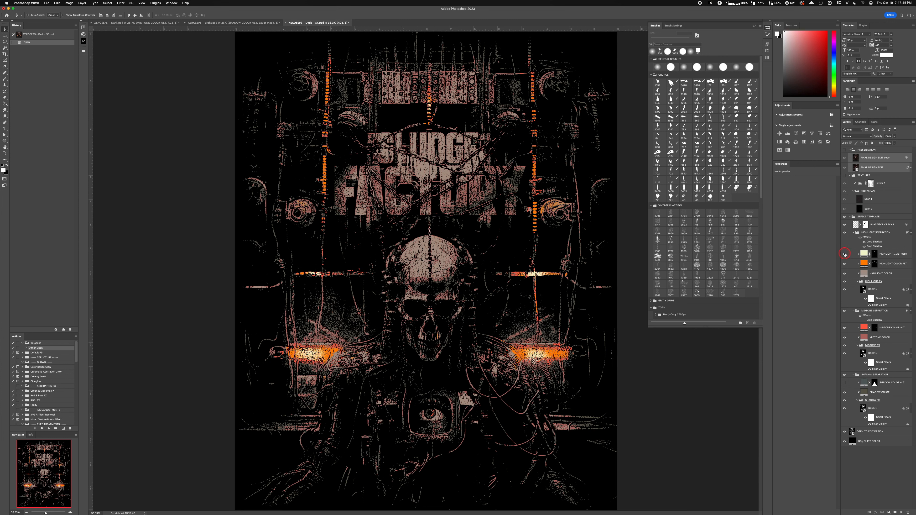
key(ctrl)
key(super+minus)
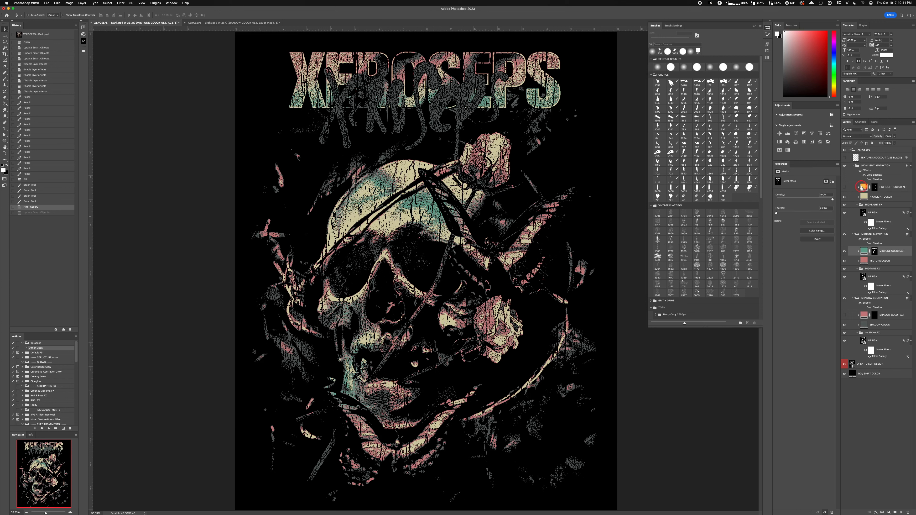
In XEROSEPS - Dark.psd, select the TEXTURE KNOCKOUT (USE BLACK) layer and choose a vintage texture brush for the Pencil tool.
key(ctrl)
click(855, 158)
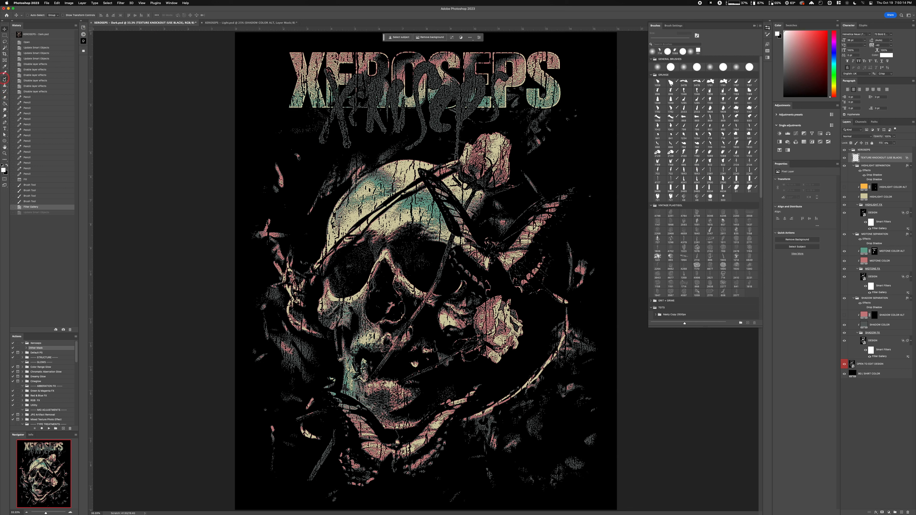
drag(5, 80, 20, 84)
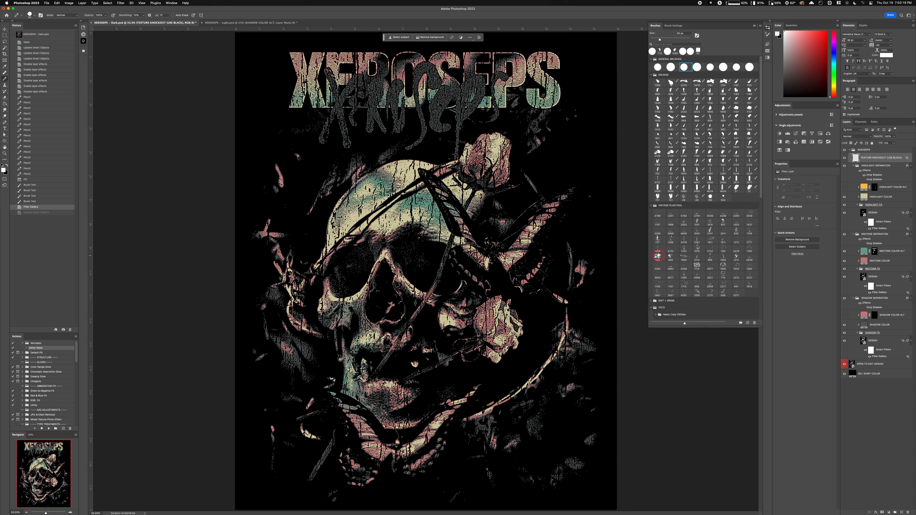
click(658, 231)
click(671, 250)
click(657, 234)
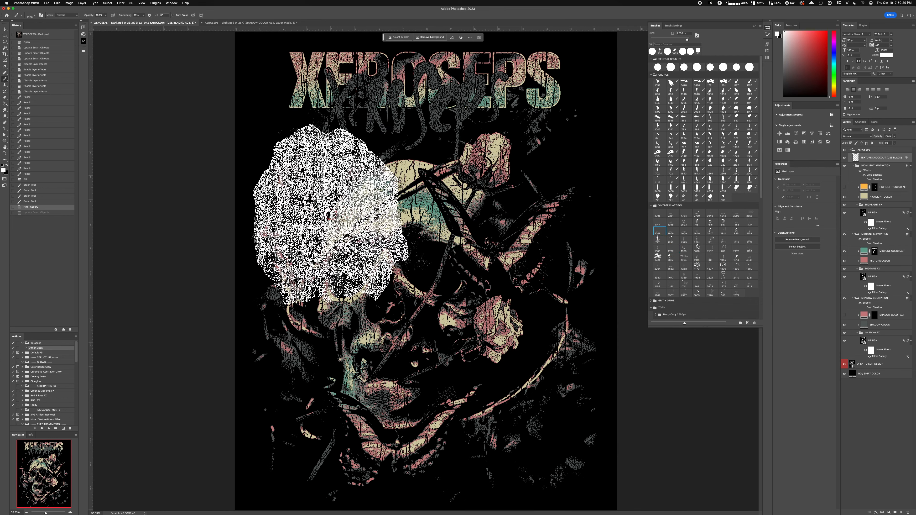
Make black the foreground color and stamp the texture brush over the skull's forehead on the TEXTURE KNOCKOUT layer.
drag(331, 216, 394, 221)
click(891, 158)
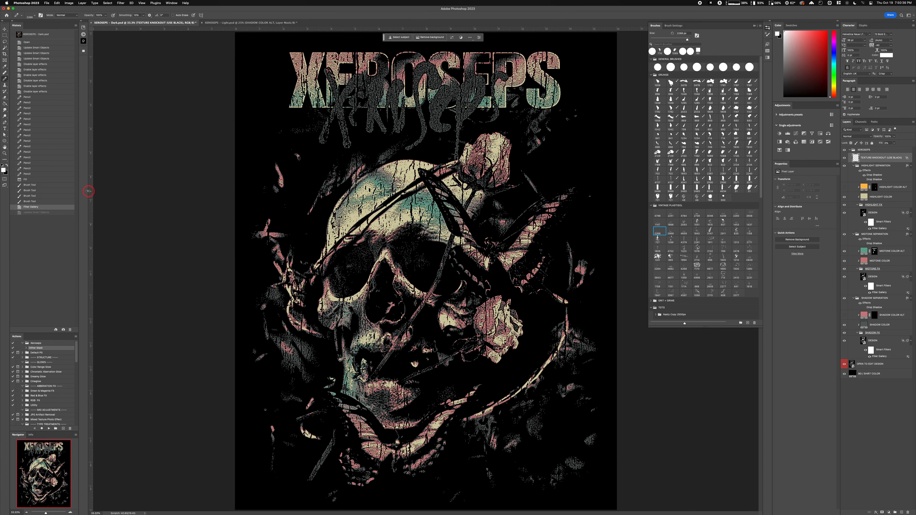
key(x)
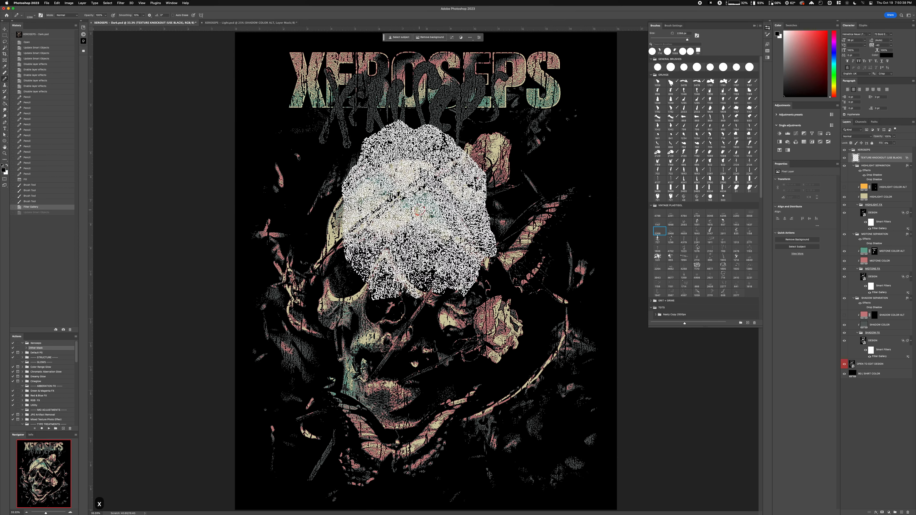
drag(419, 210, 388, 245)
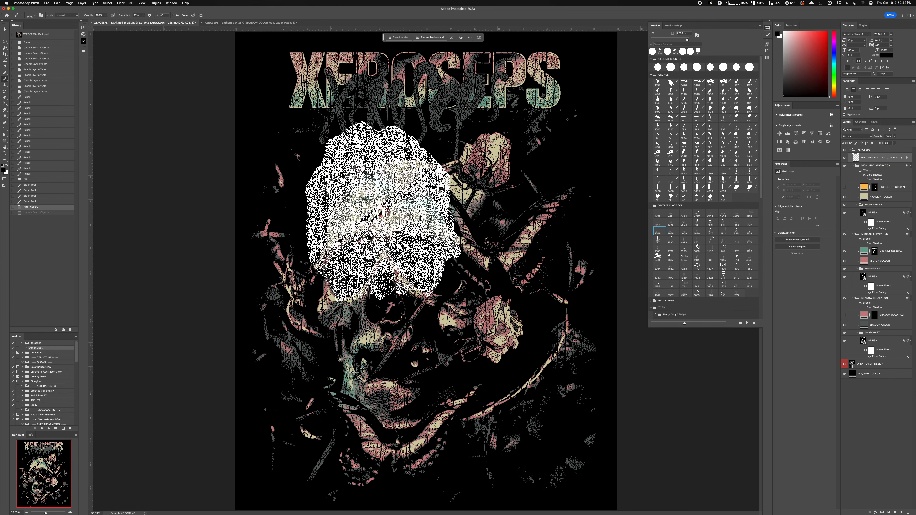
click(390, 216)
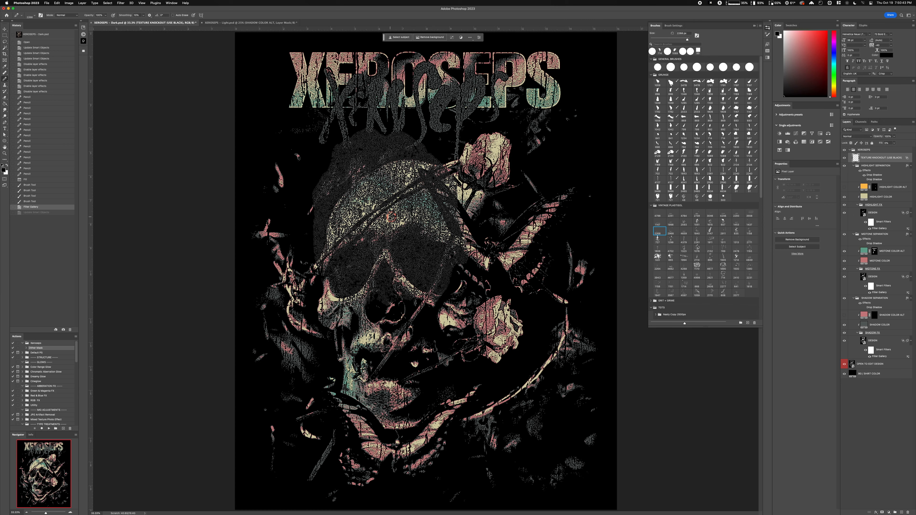
Inspect the knocked-out forehead texture up close, hiding and showing the black background shirt color layer to check the transparency.
scroll(420, 248, up, 10)
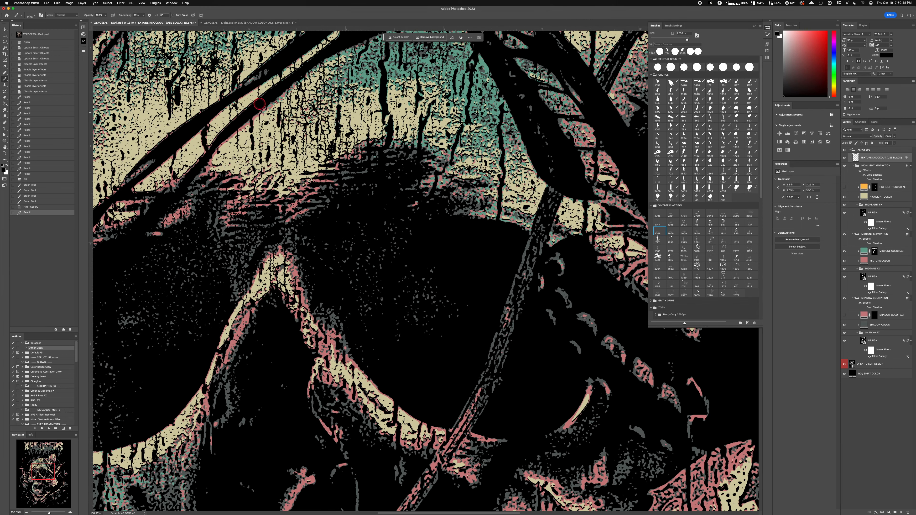
drag(282, 152, 506, 330)
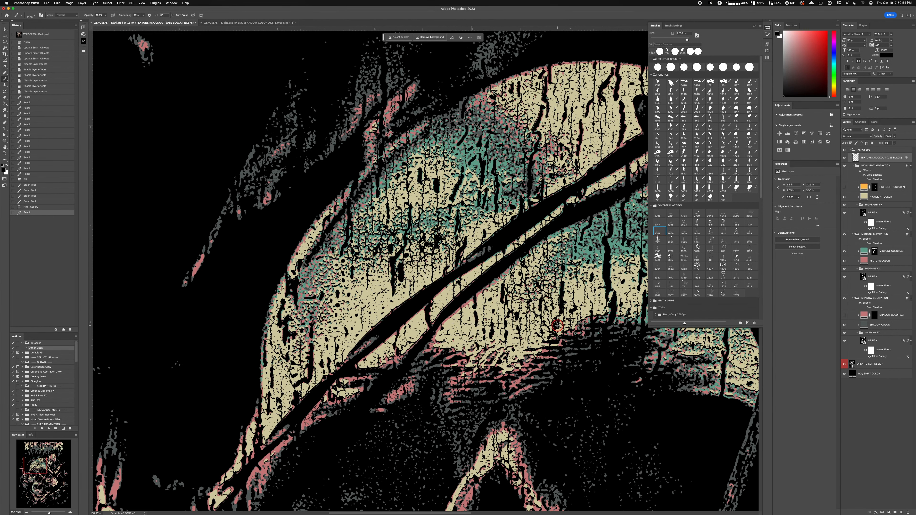
key(super+minus)
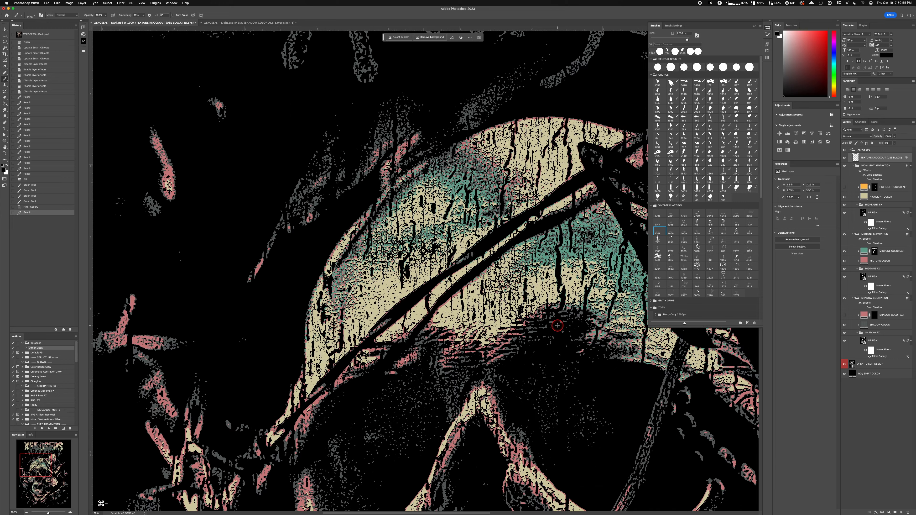
click(767, 28)
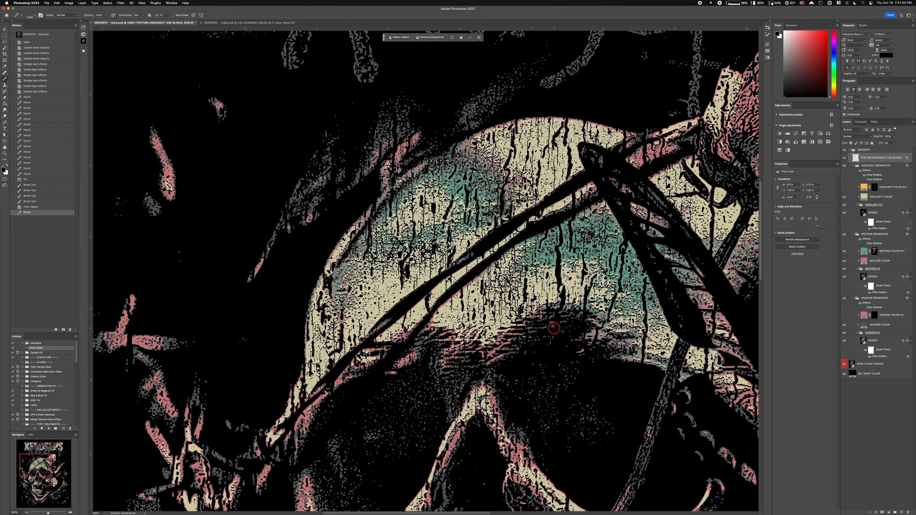
drag(547, 316, 467, 272)
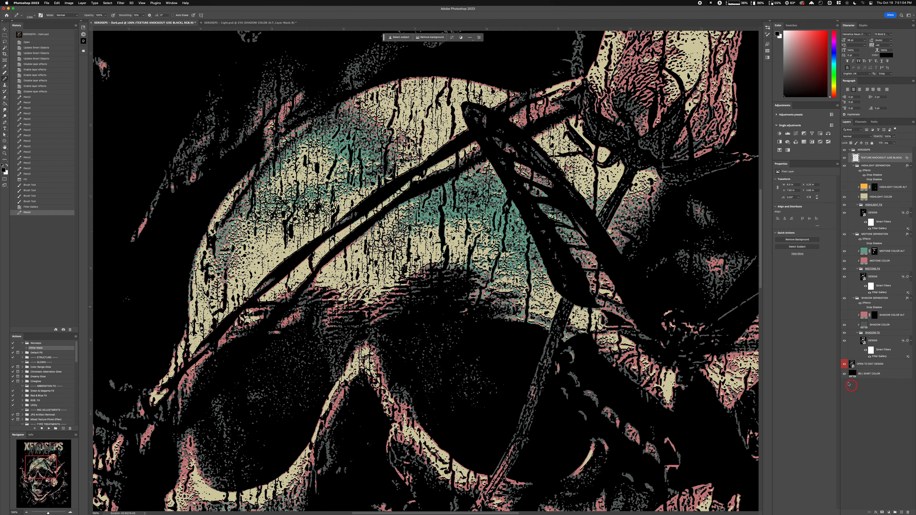
click(845, 374)
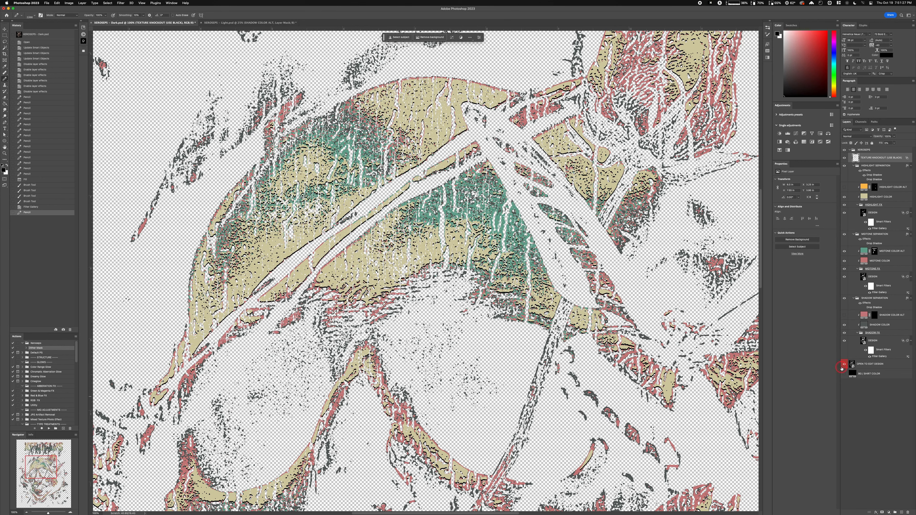
click(844, 373)
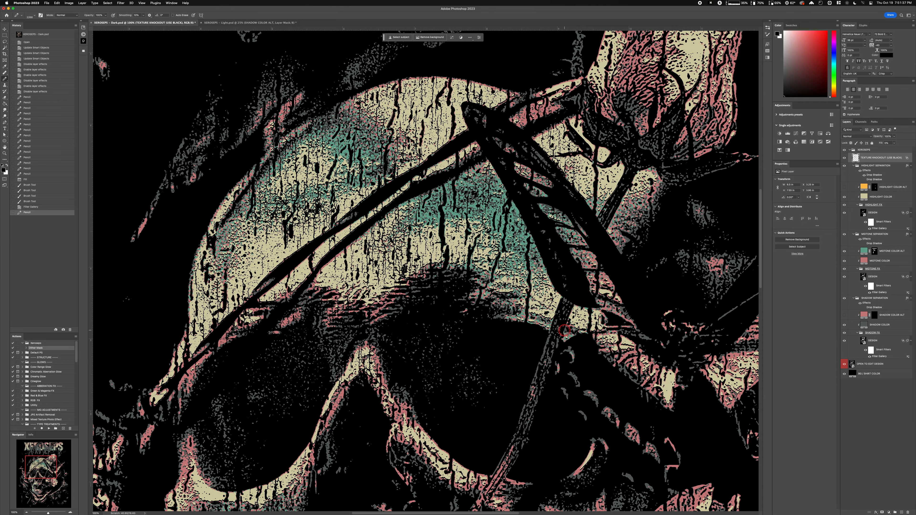
key(super+minus)
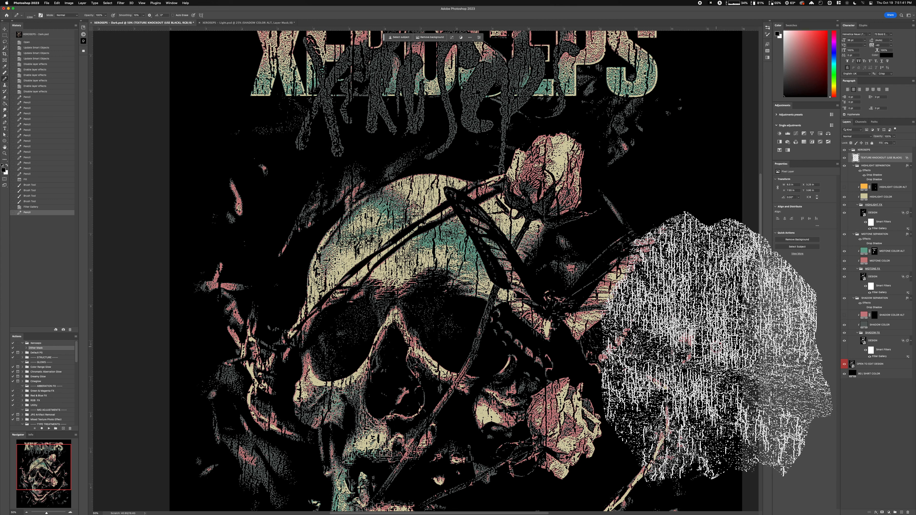
click(844, 374)
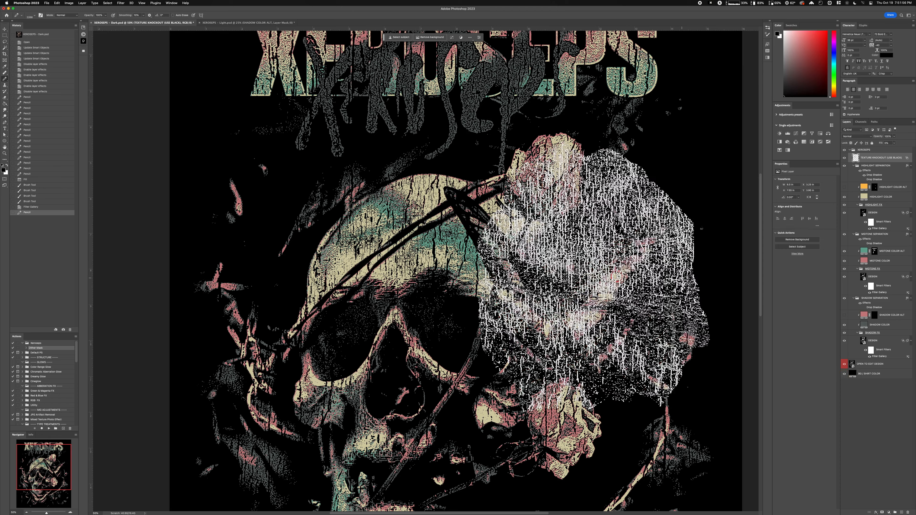
Stamp the black texture over the skull's nose and jaw on the knockout layer, and bring up the brush presets again.
scroll(612, 360, down, 5)
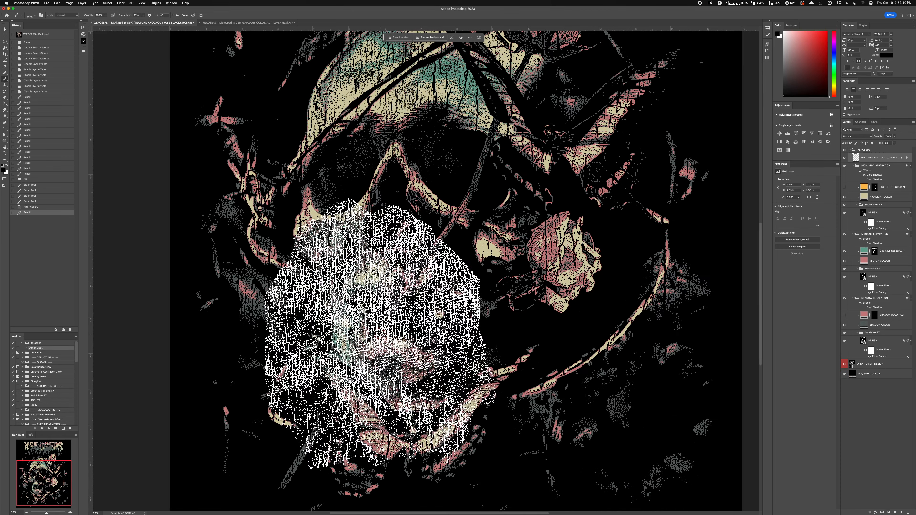
click(385, 315)
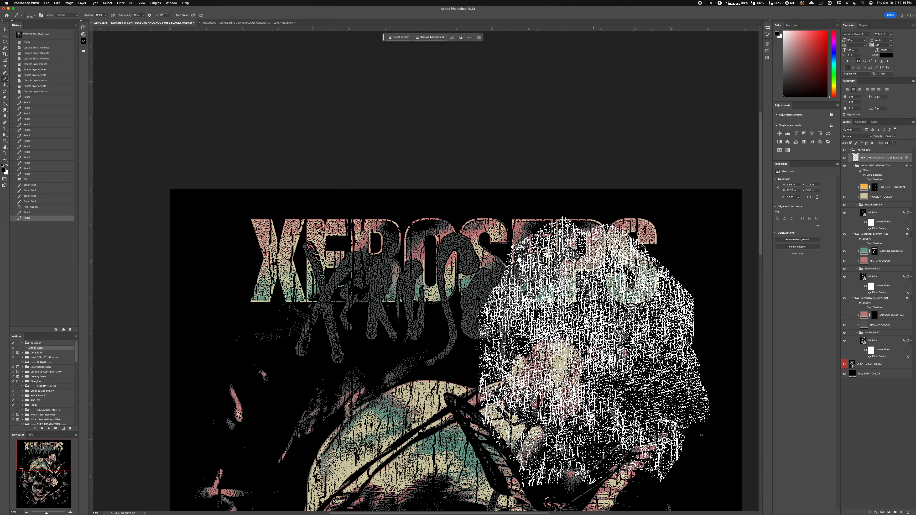
scroll(592, 353, down, 1)
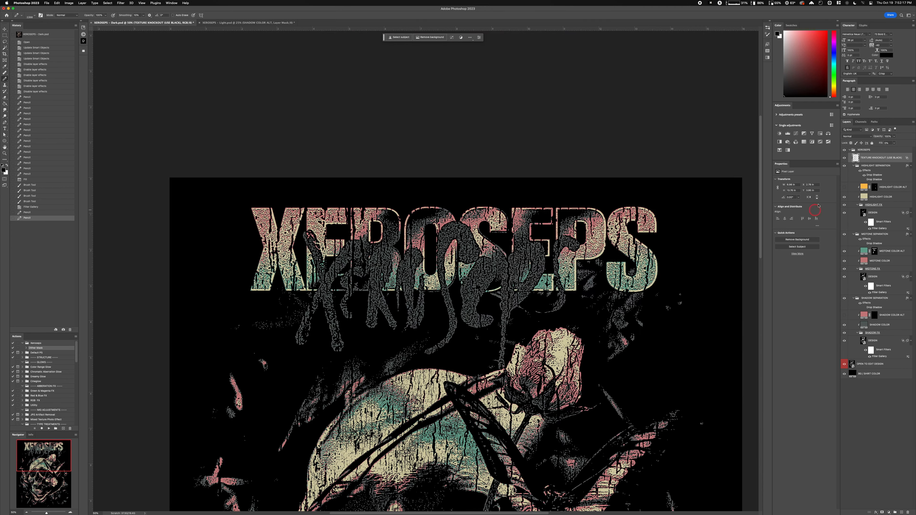
click(767, 28)
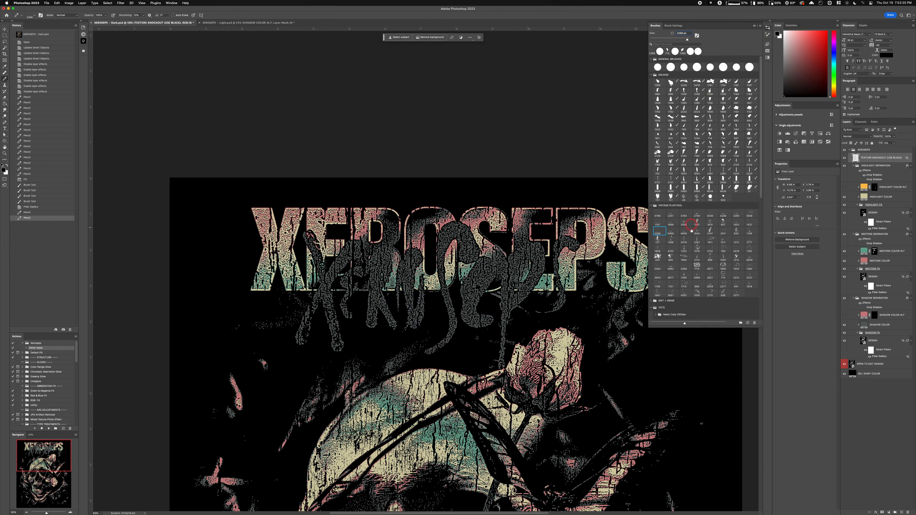
Choose another vintage texture brush and stamp it in black repeatedly across the XEROSEPS title lettering on the TEXTURE KNOCKOUT layer.
click(710, 239)
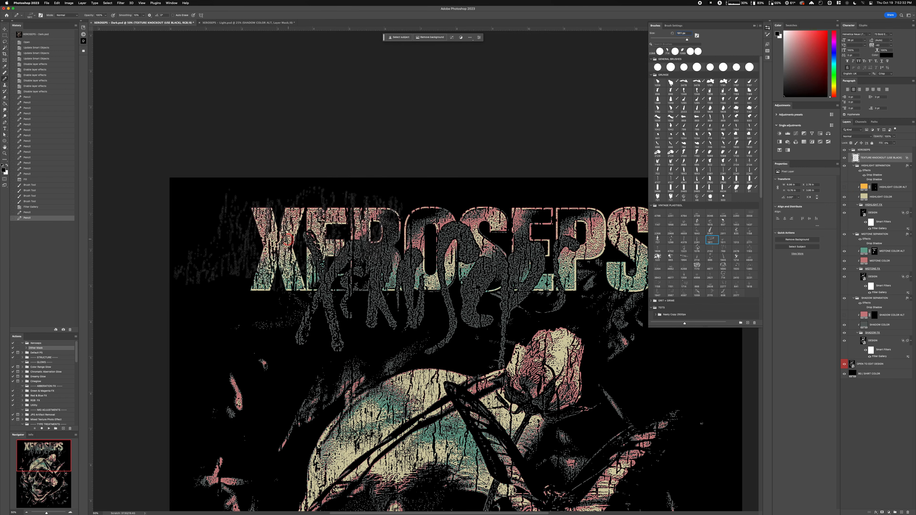
click(289, 238)
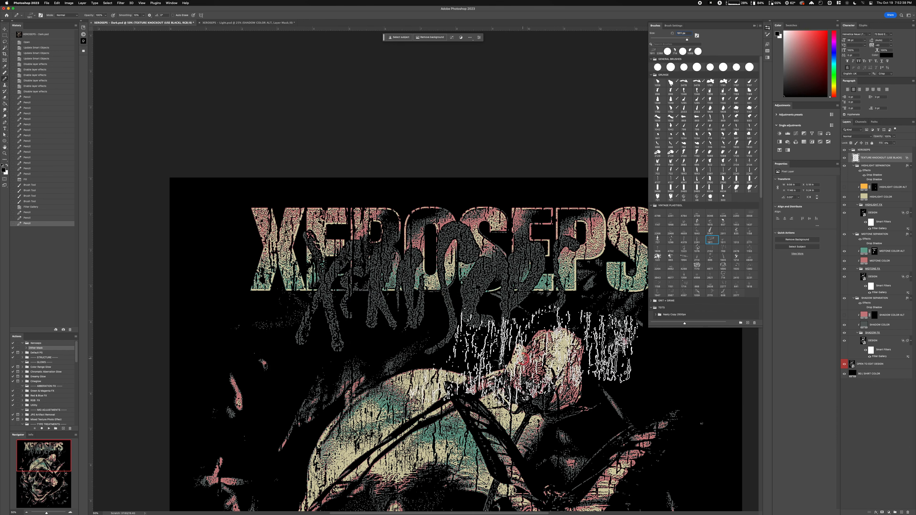
click(522, 358)
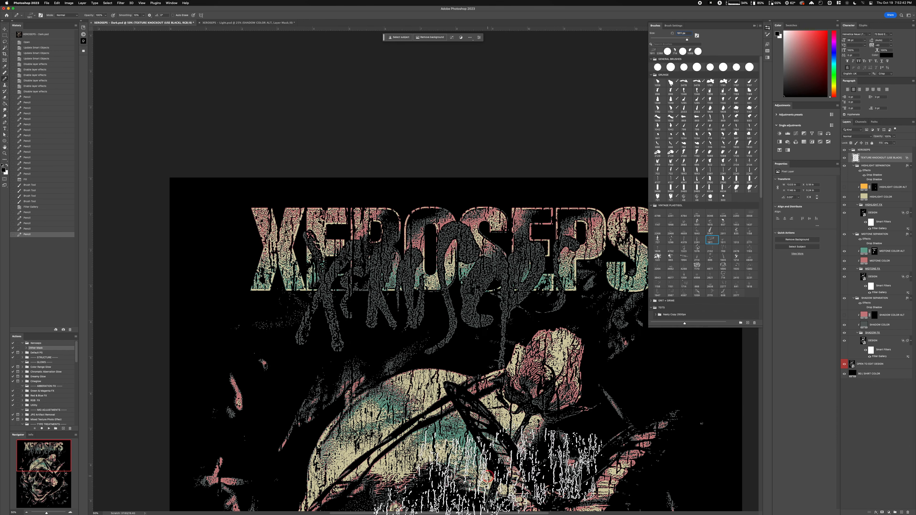
click(504, 238)
click(504, 239)
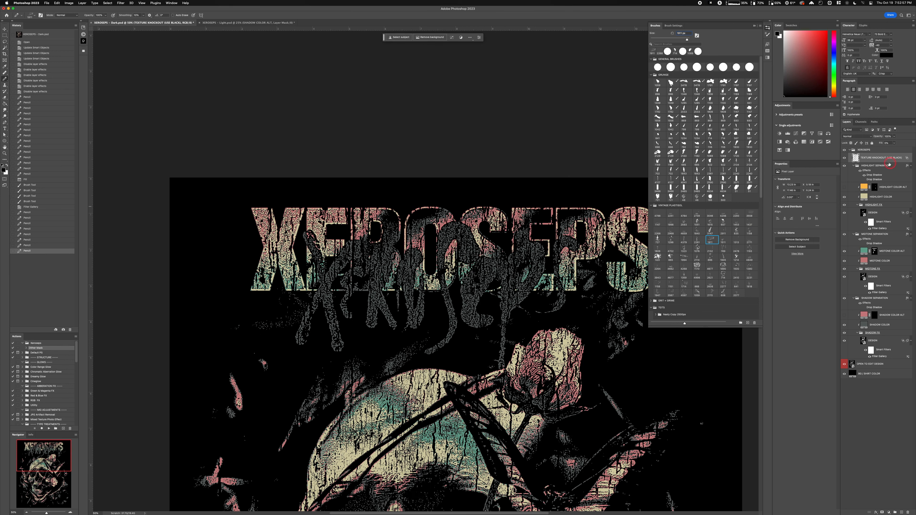
click(880, 162)
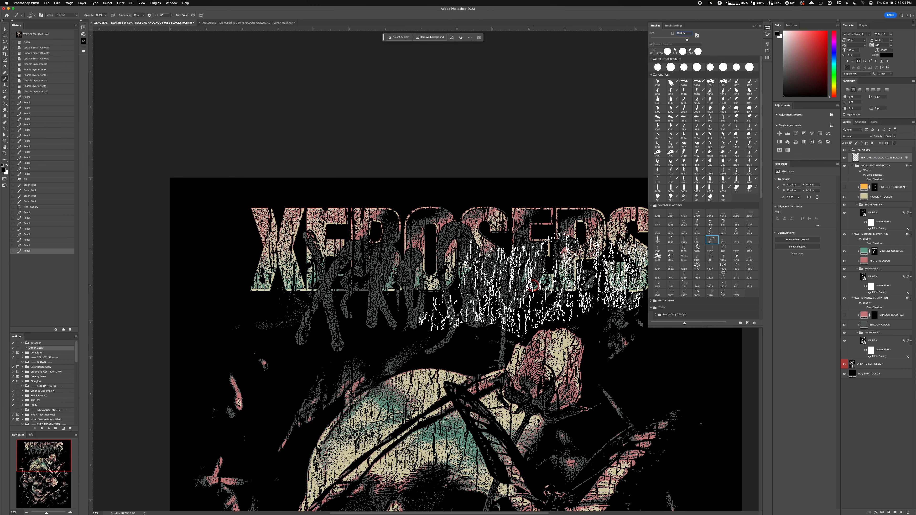
key(super+minus)
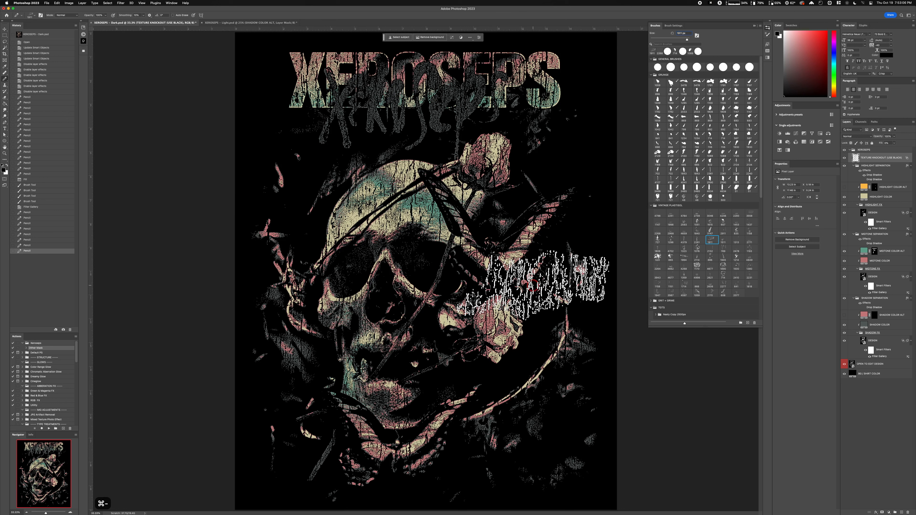
With the Move tool active, glance at the Light template, return to XEROSEPS - Dark.psd, and hide the TEXTURE KNOCKOUT layer to compare the design without it.
click(5, 31)
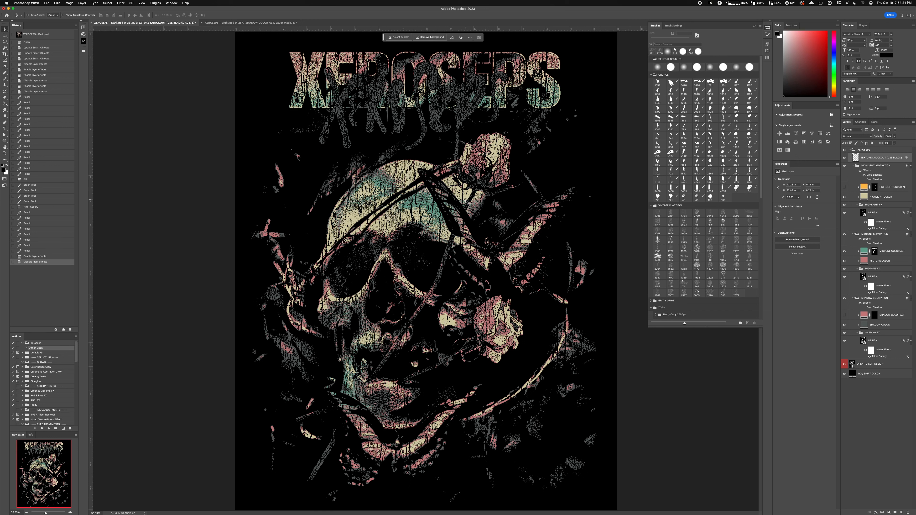
click(417, 224)
click(216, 23)
click(141, 23)
click(843, 157)
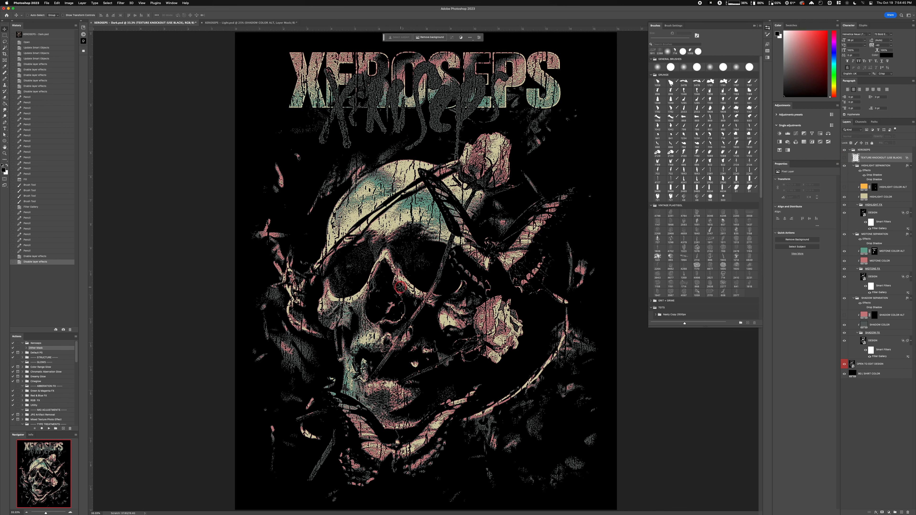